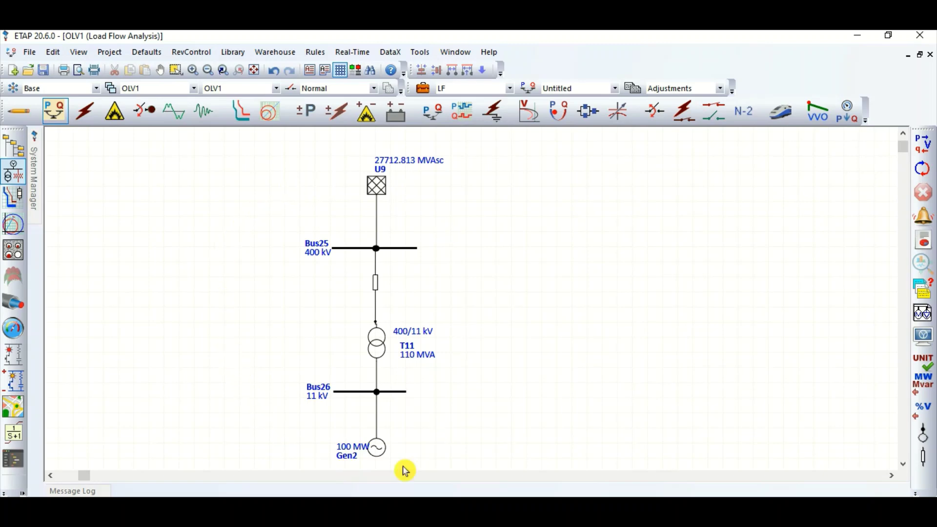
Step: Inspect the load-flow results by selecting generator Gen2, then grid U9
left_click(375, 459)
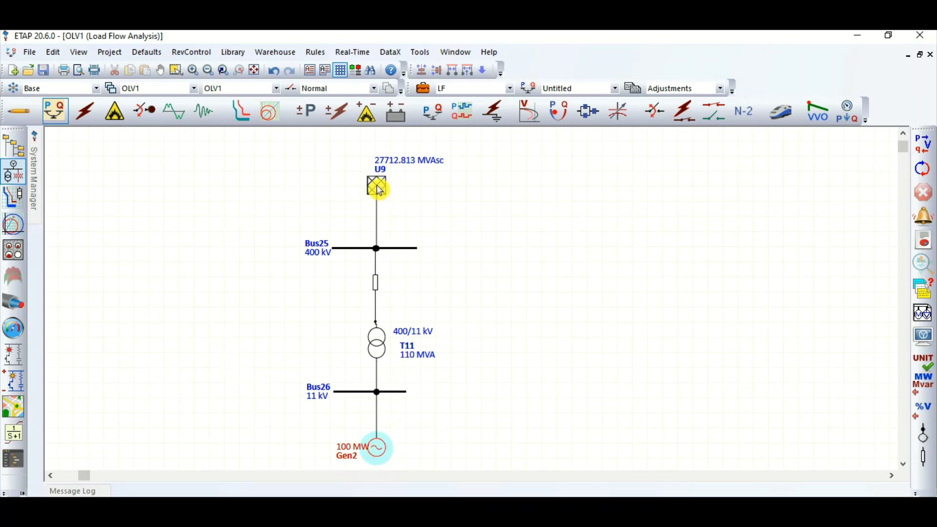
left_click(497, 276)
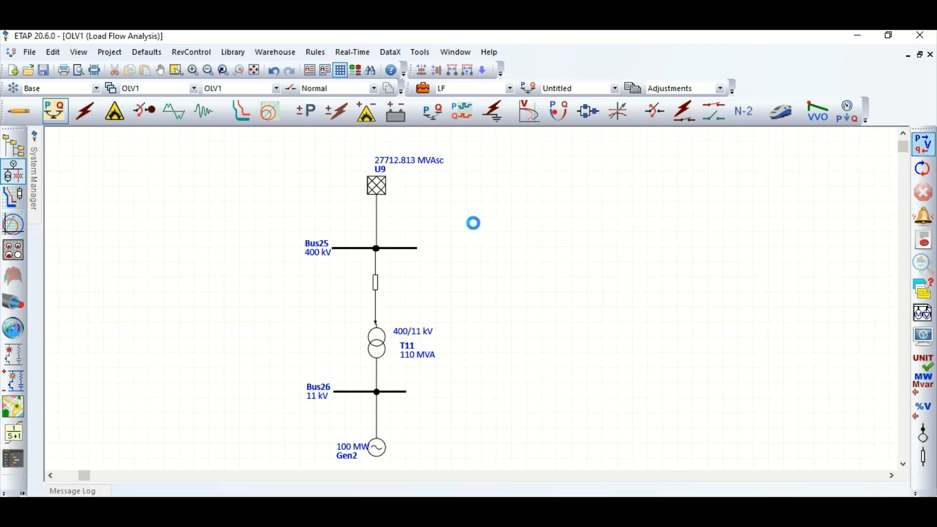
left_click(372, 193)
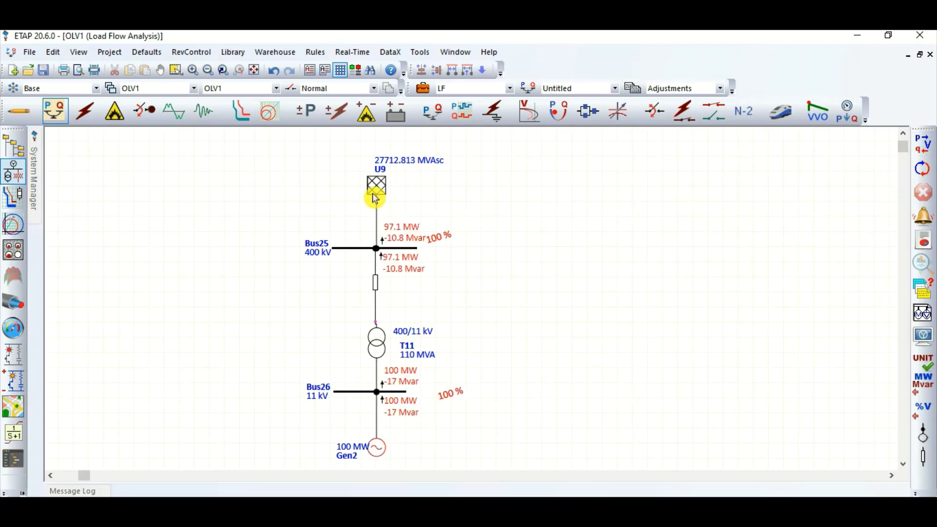
Step: Review results on the line, T11 and Gen2, zooming around the diagram
left_click(376, 282)
left_click(376, 348)
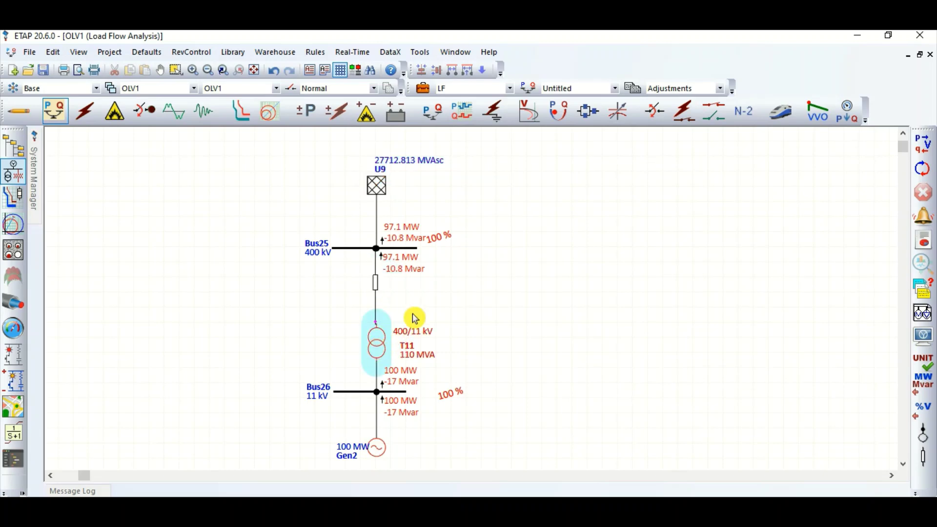
left_click(380, 454)
scroll(394, 463, "up", 1)
scroll(394, 462, "up", 3)
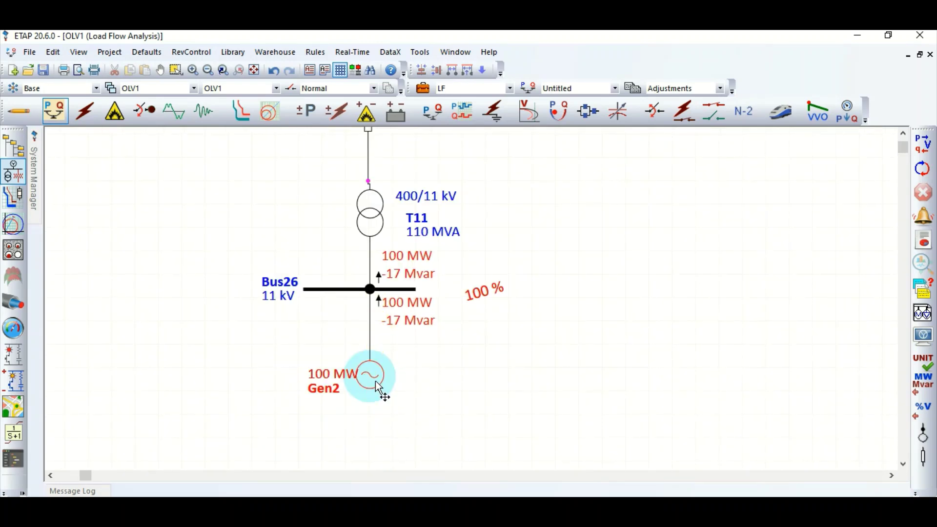
scroll(396, 390, "up", 4)
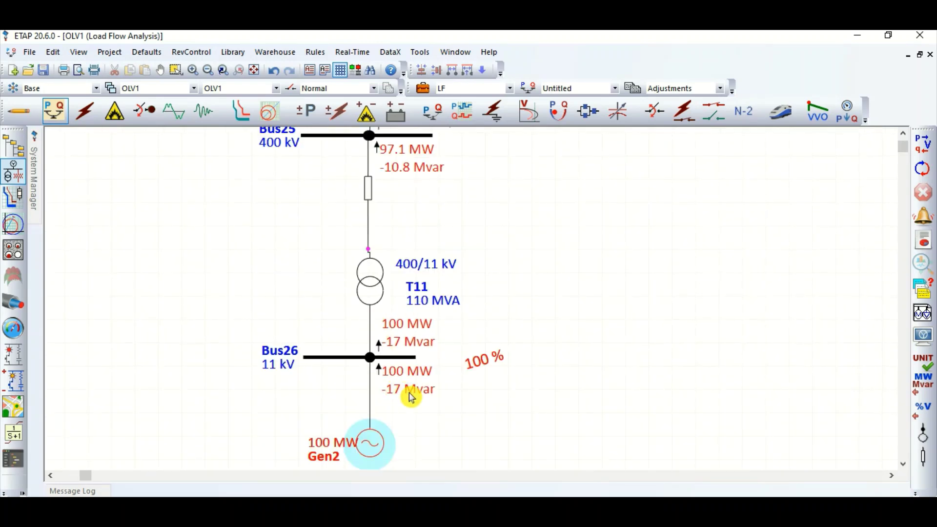
scroll(388, 259, "down", 4)
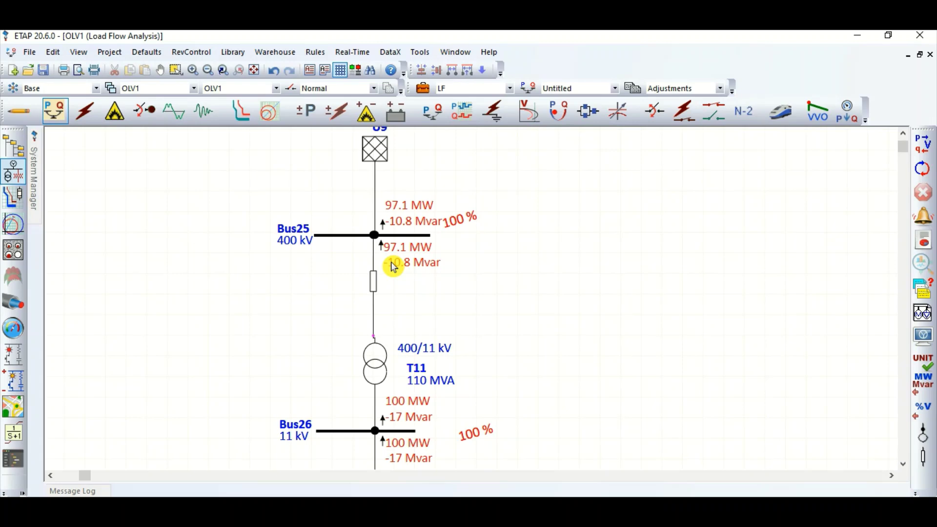
scroll(394, 435, "down", 1)
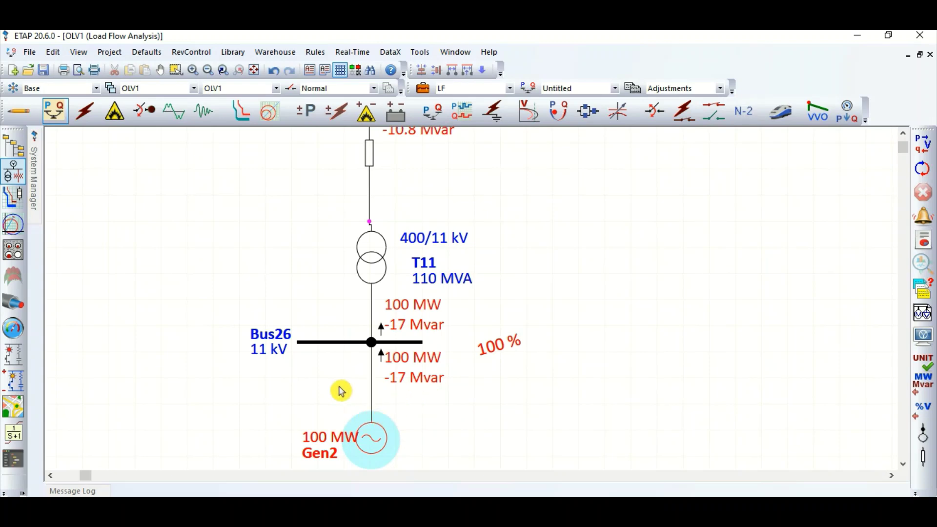
scroll(313, 403, "down", 1)
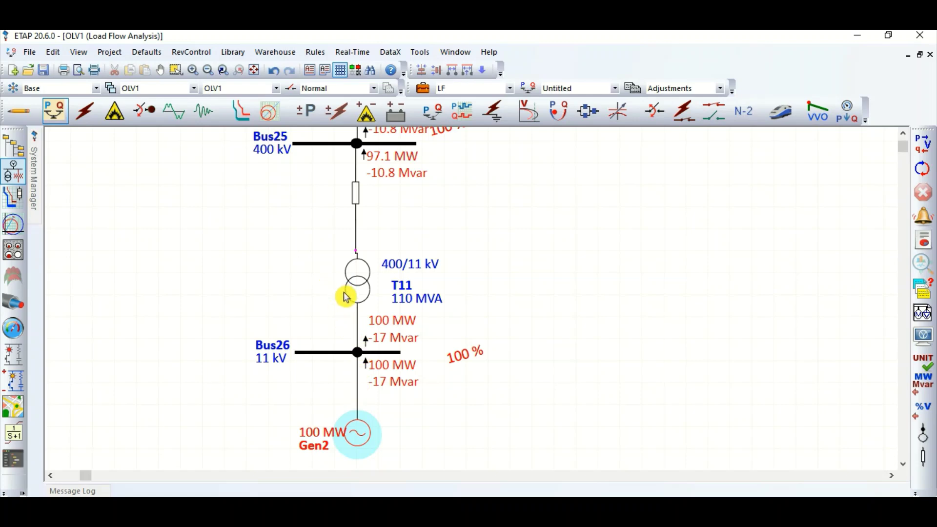
Step: Switch to Edit Mode on a blank one-line canvas
left_click(362, 414)
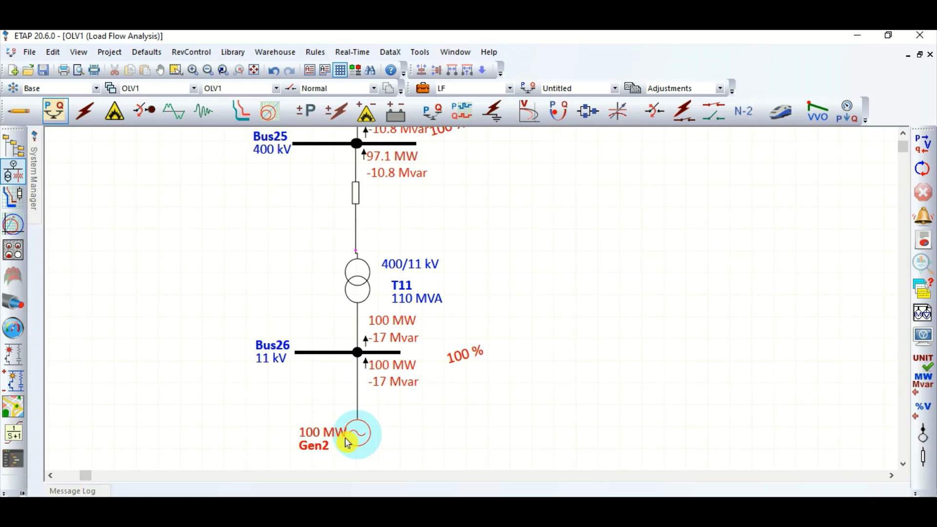
left_click(374, 406)
scroll(375, 406, "up", 2)
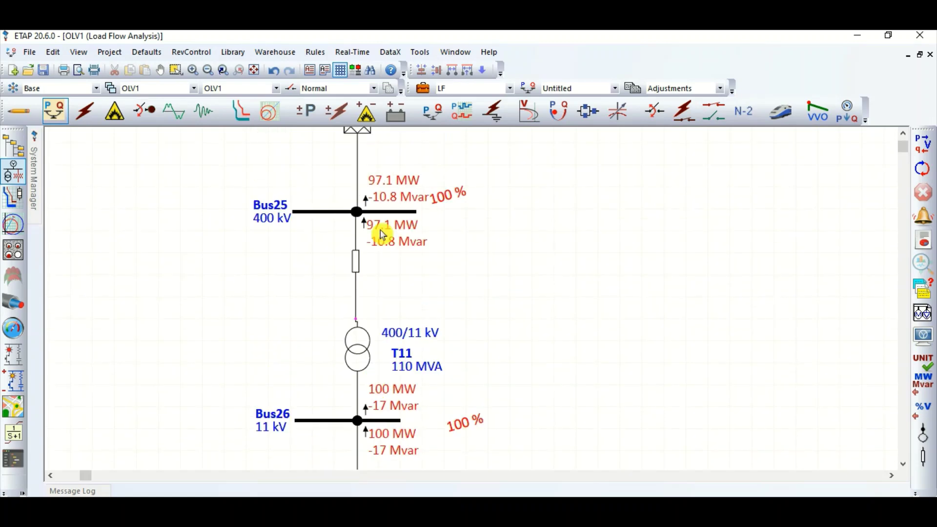
scroll(344, 297, "down", 3)
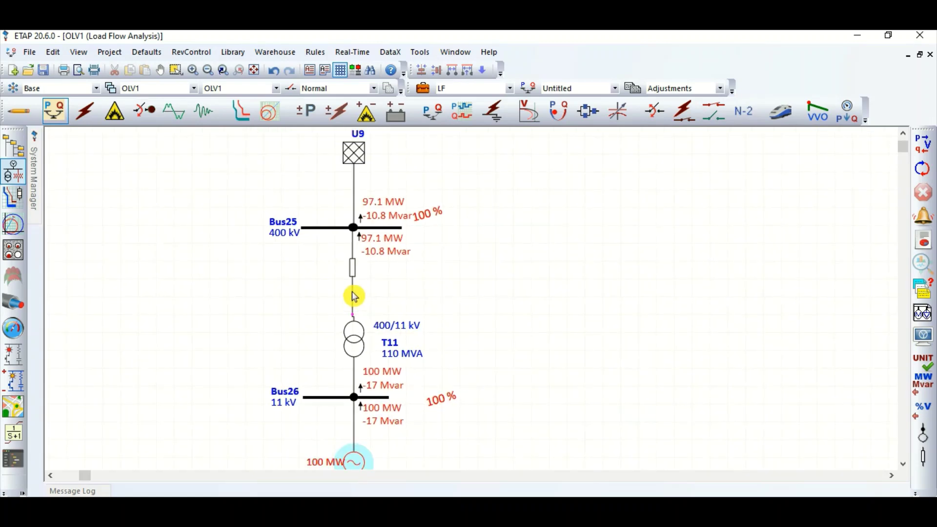
scroll(353, 296, "down", 2)
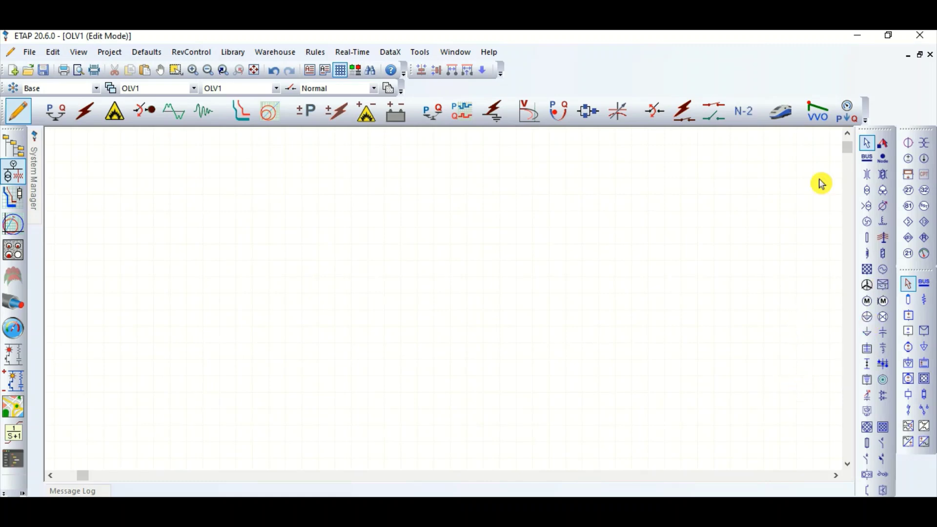
Step: Place power grid U16, Bus41 and transformer T18 stacked down the canvas
left_click(866, 273)
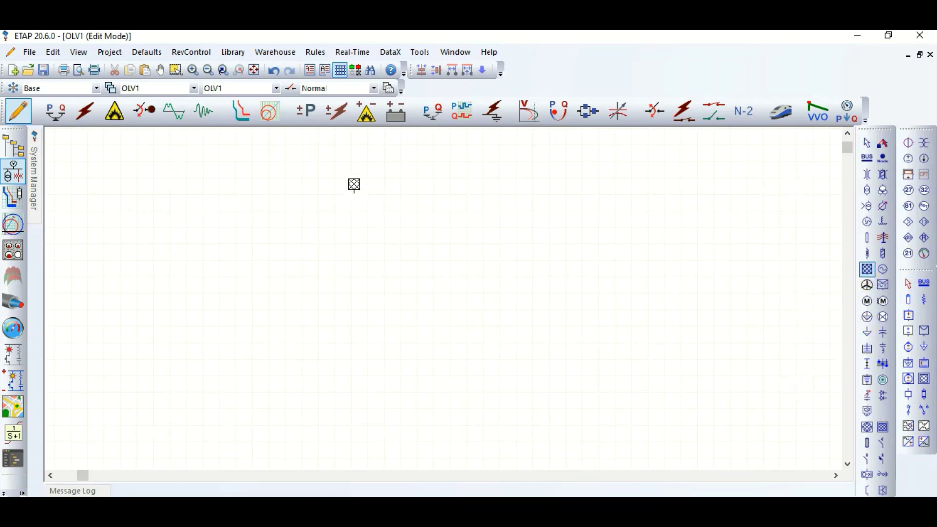
left_click(354, 184)
left_click(867, 158)
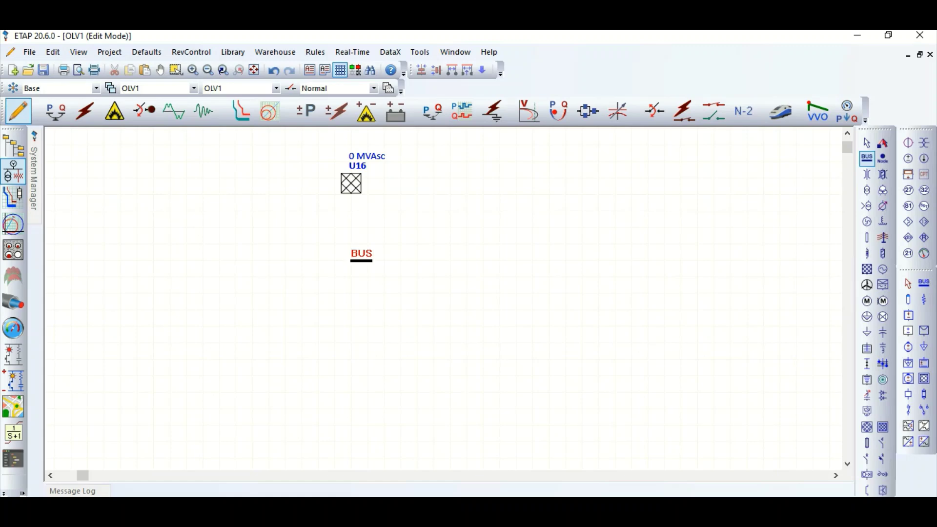
left_click(359, 253)
left_click(868, 192)
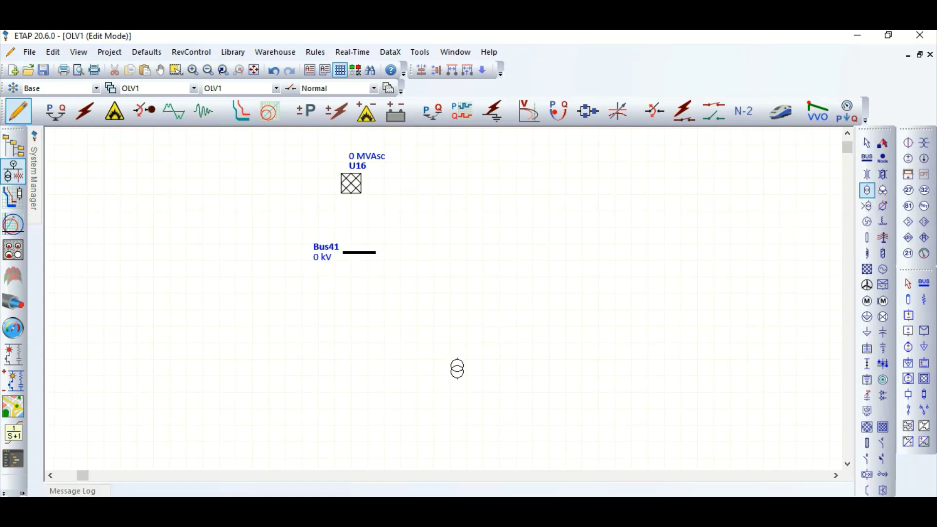
left_click(361, 361)
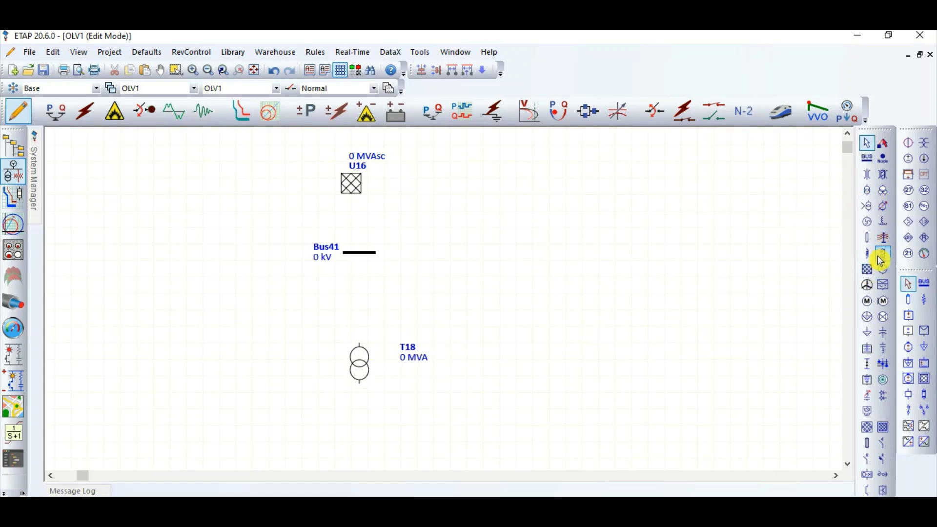
Step: Add Bus42 below T18 and generator Gen4 below Bus42, nudging T18 up
left_click(867, 158)
left_click(357, 429)
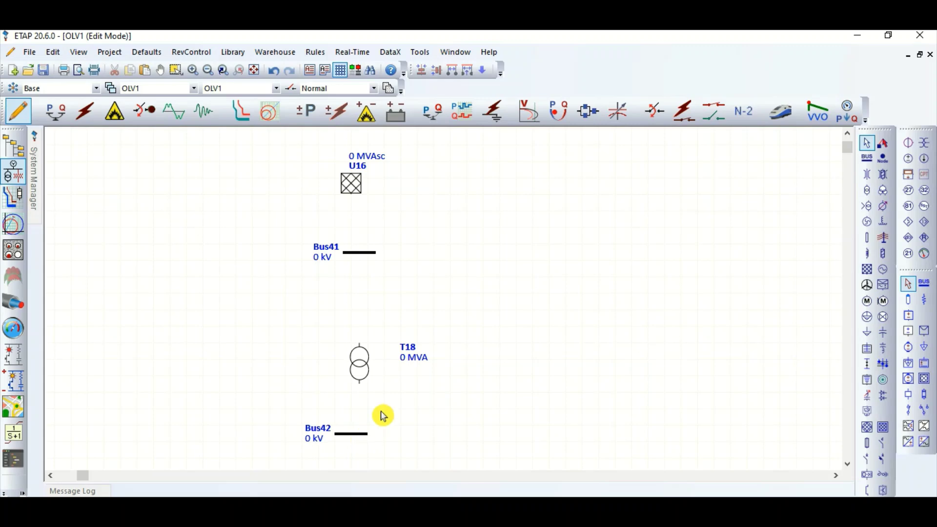
left_click_drag(372, 368, 372, 351)
scroll(352, 236, "down", 1)
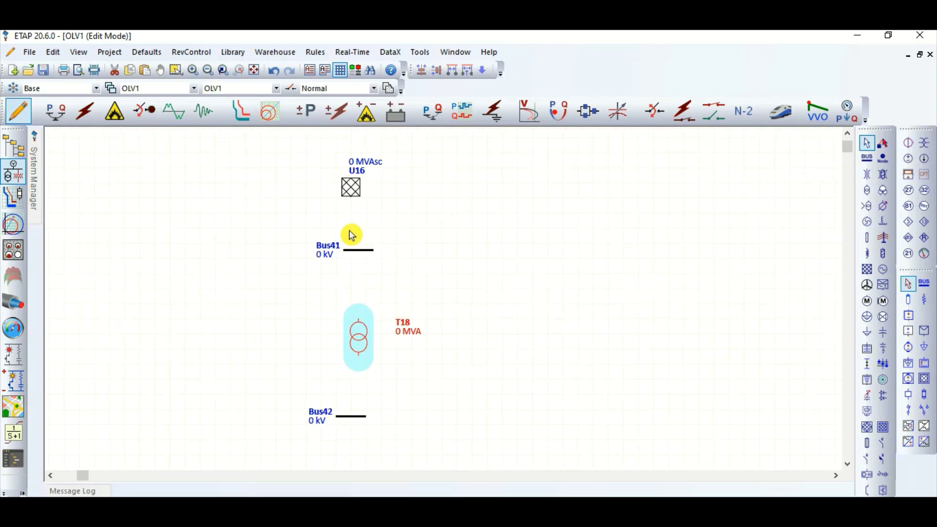
left_click(774, 273)
left_click(884, 271)
left_click(358, 459)
Step: Shift U16 slightly down-right and open Bus41's editor
scroll(398, 405, "down", 1)
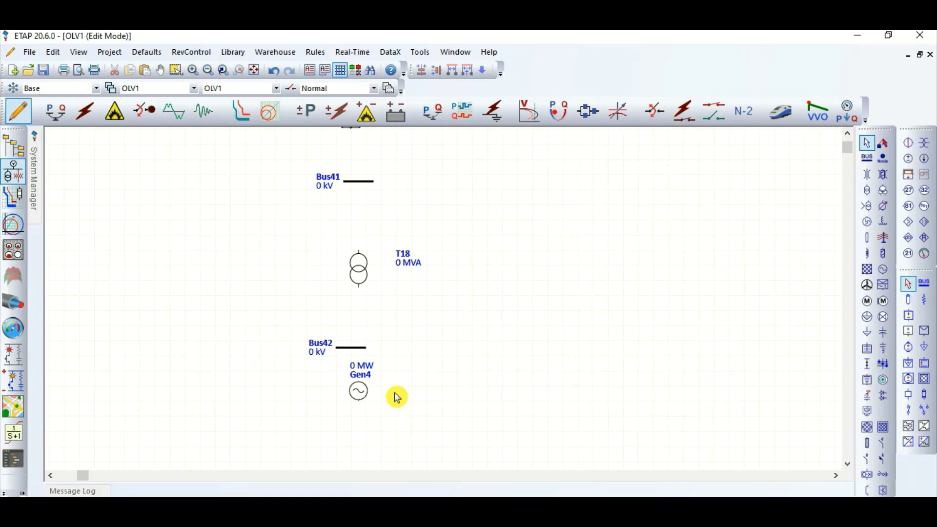
scroll(429, 424, "down", 1)
left_click_drag(367, 147, 374, 160)
scroll(378, 178, "up", 2)
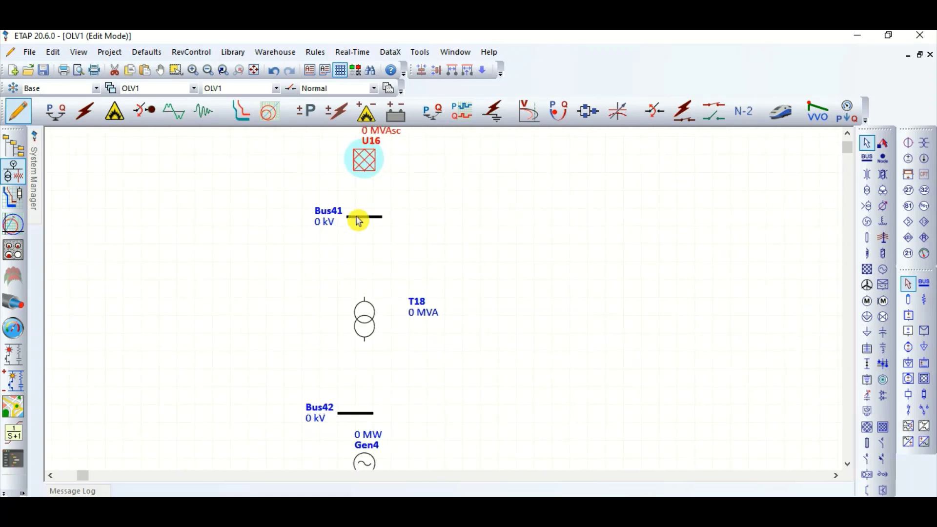
double_click(357, 214)
Step: Rate Bus41 at 400 kV and connect grid U16 to it
left_click(357, 162)
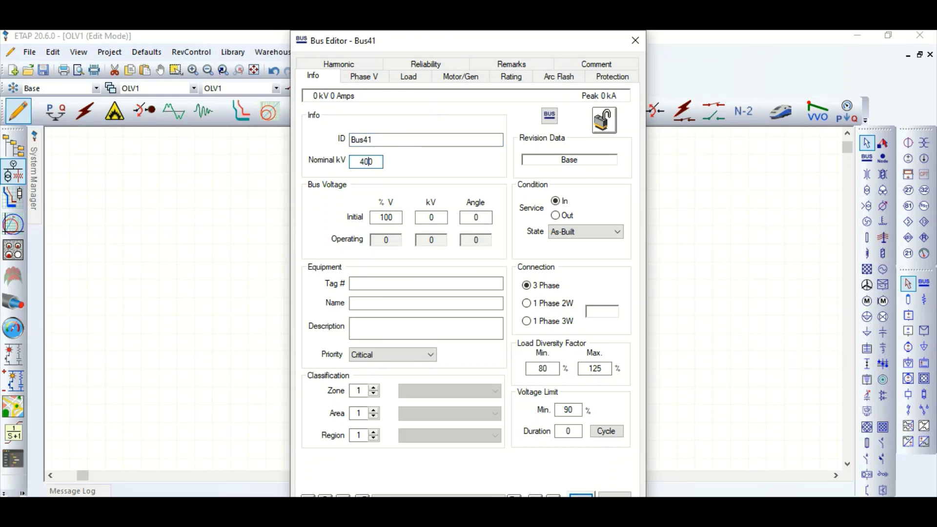
key("Return")
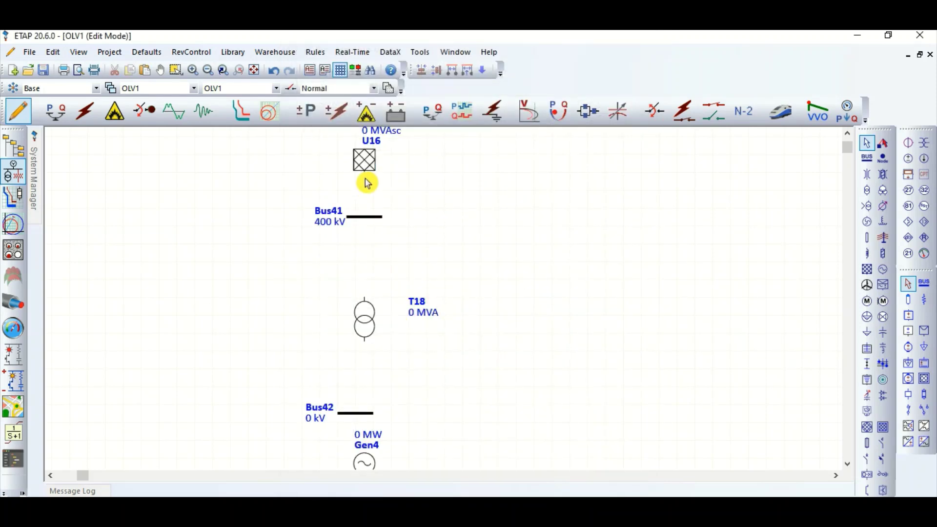
left_click_drag(366, 178, 365, 216)
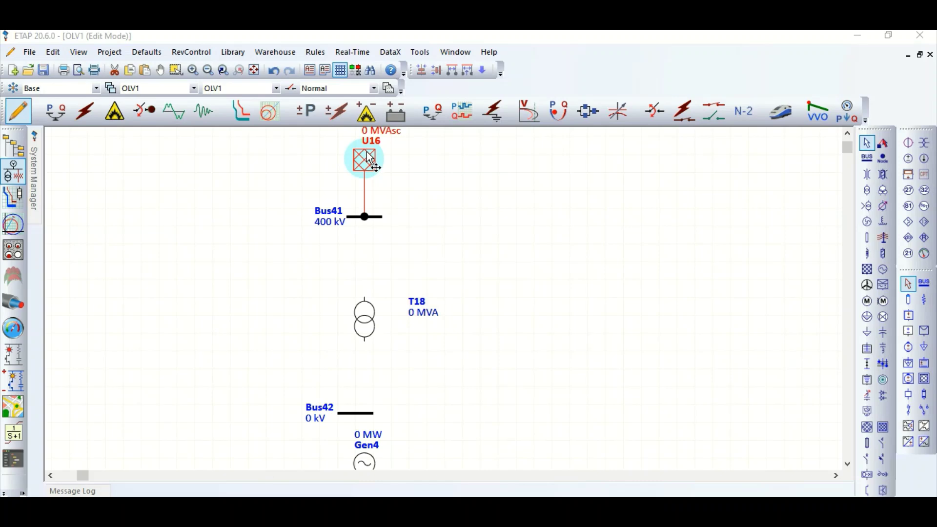
Step: Give U16 a short-circuit rating of 40 kA with X/R 14
double_click(366, 157)
left_click(353, 105)
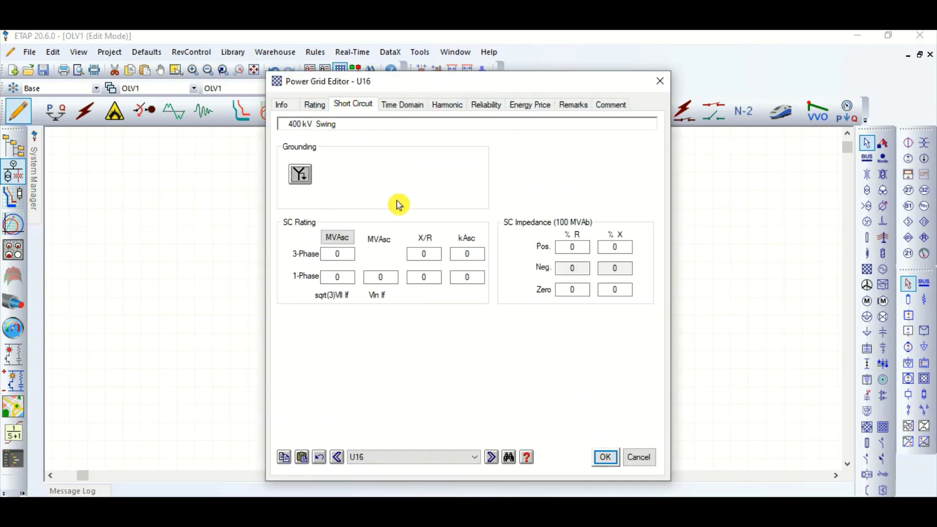
left_click(460, 253)
type("4")
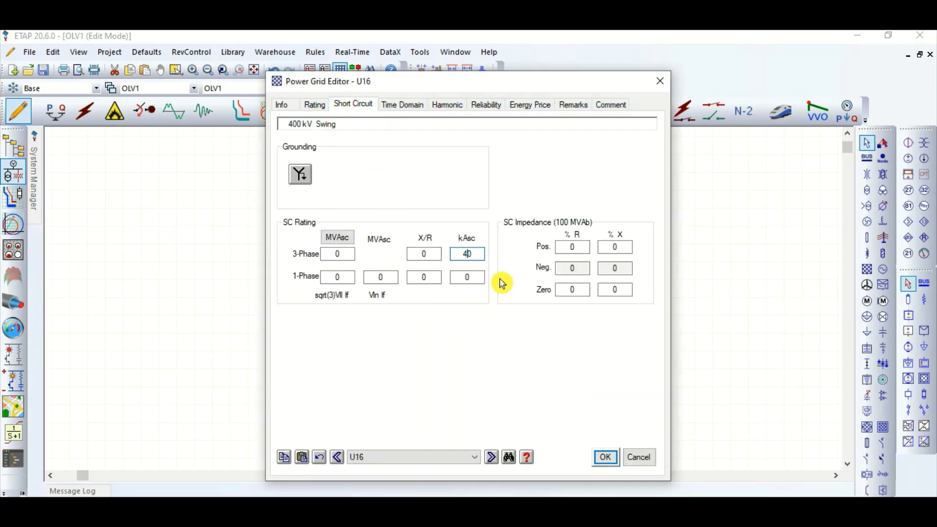
left_click(430, 254)
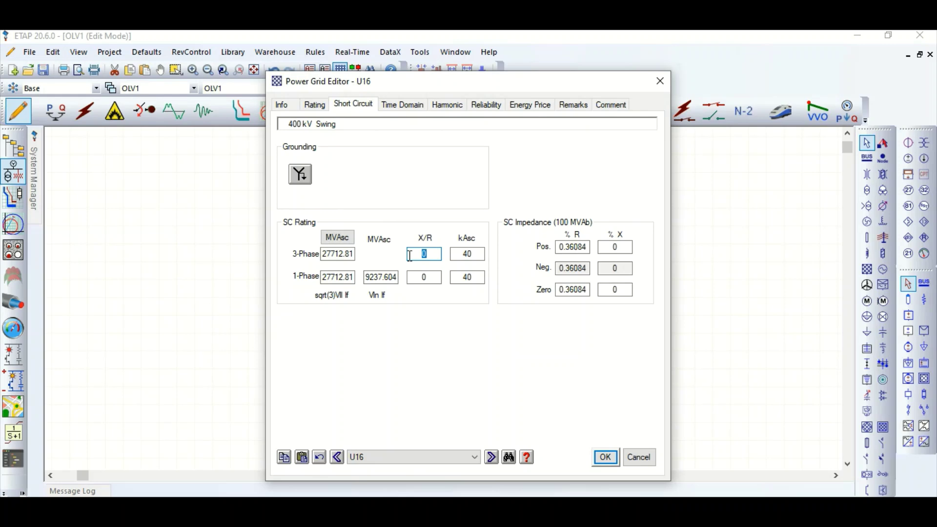
type("14")
key("Tab")
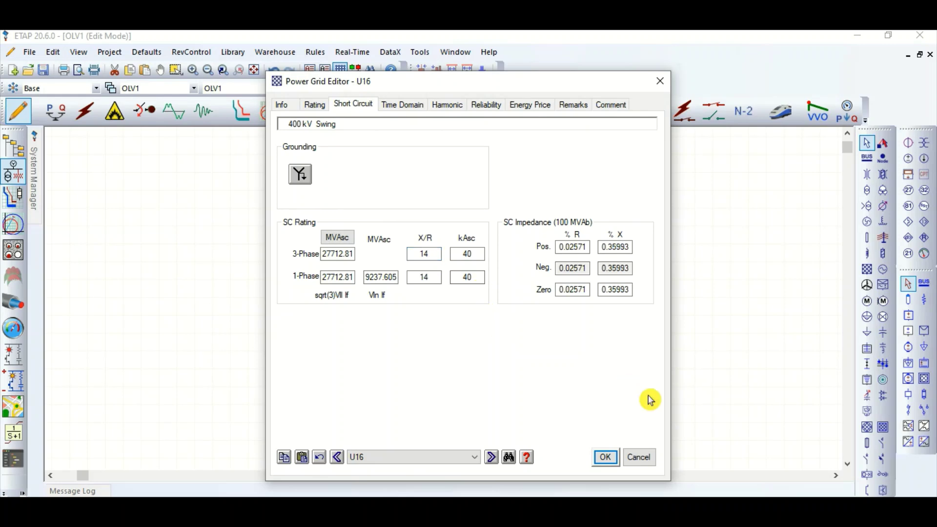
left_click(604, 456)
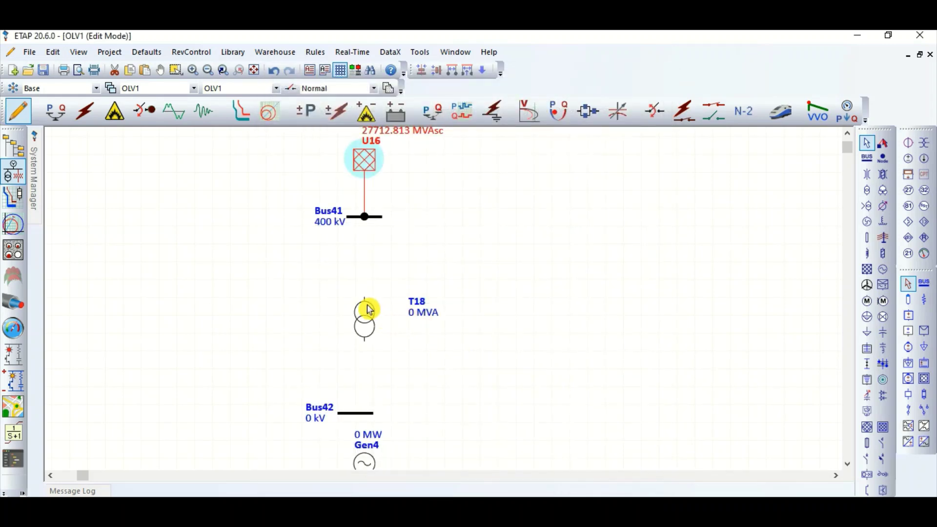
Step: Set Bus42's nominal voltage to 11 kV
double_click(355, 413)
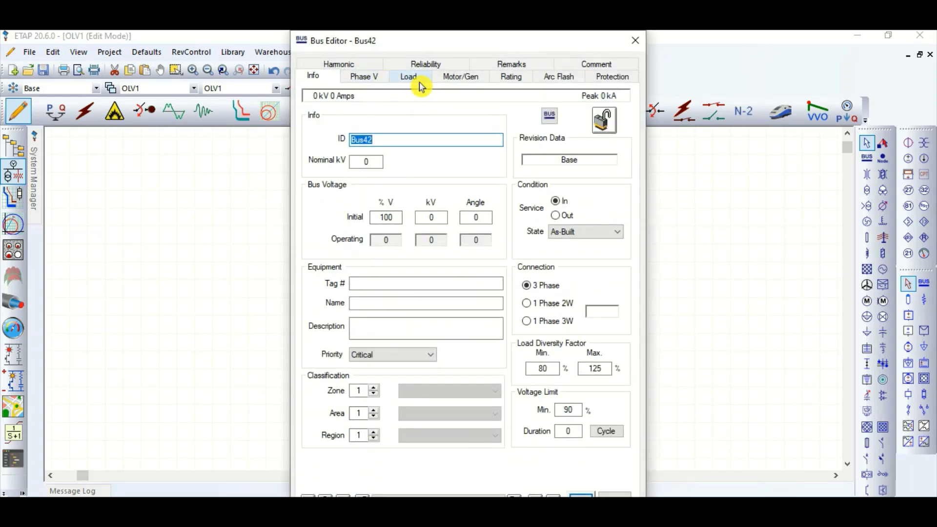
left_click(379, 161)
type("11")
left_click(580, 495)
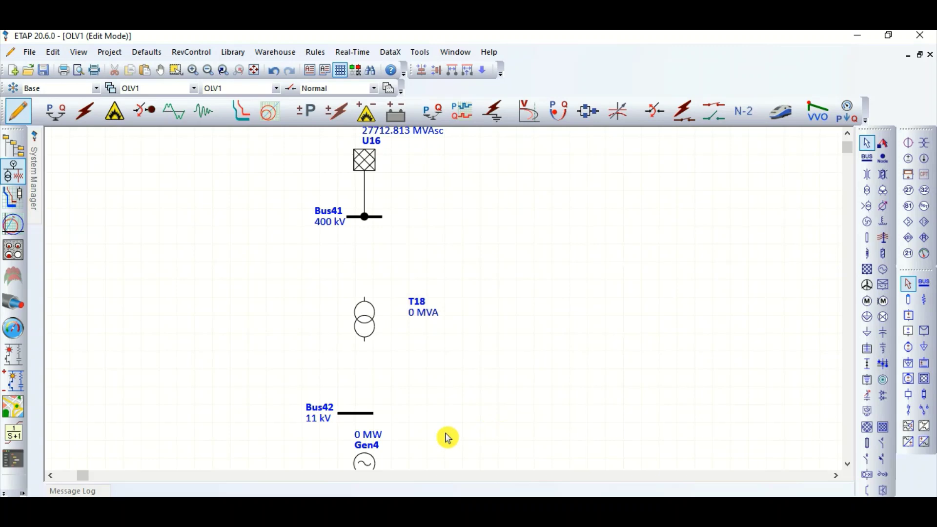
Step: Wire T18 between Bus41 and Bus42 and show its rating values
scroll(414, 408, "down", 2)
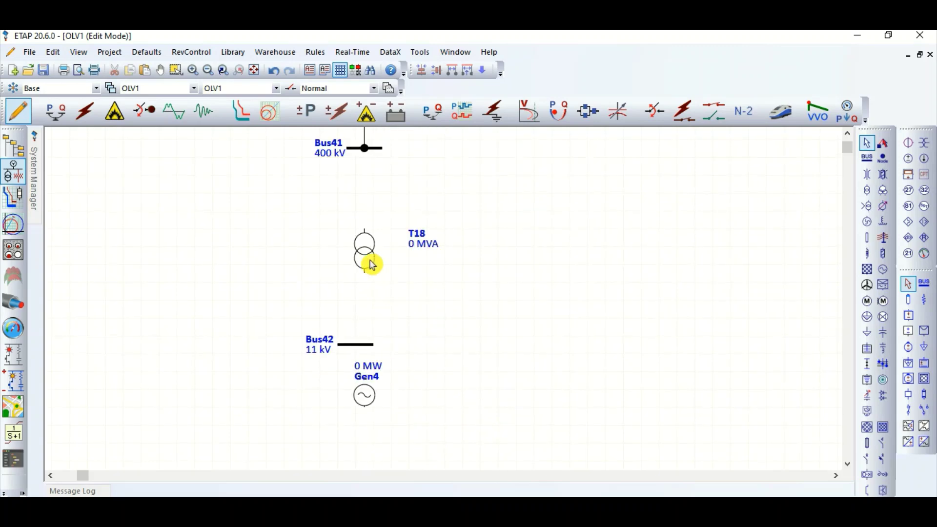
left_click_drag(364, 229, 368, 152)
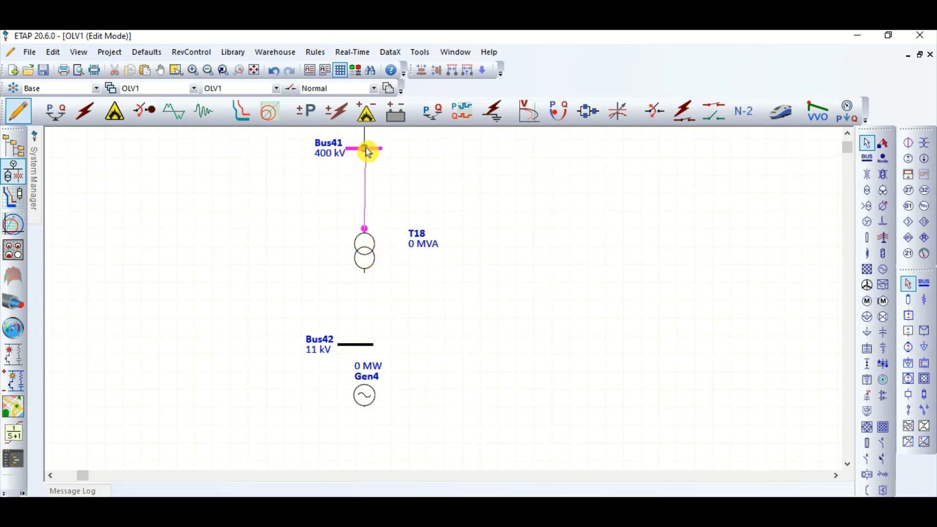
left_click(367, 271)
left_click_drag(364, 279, 366, 344)
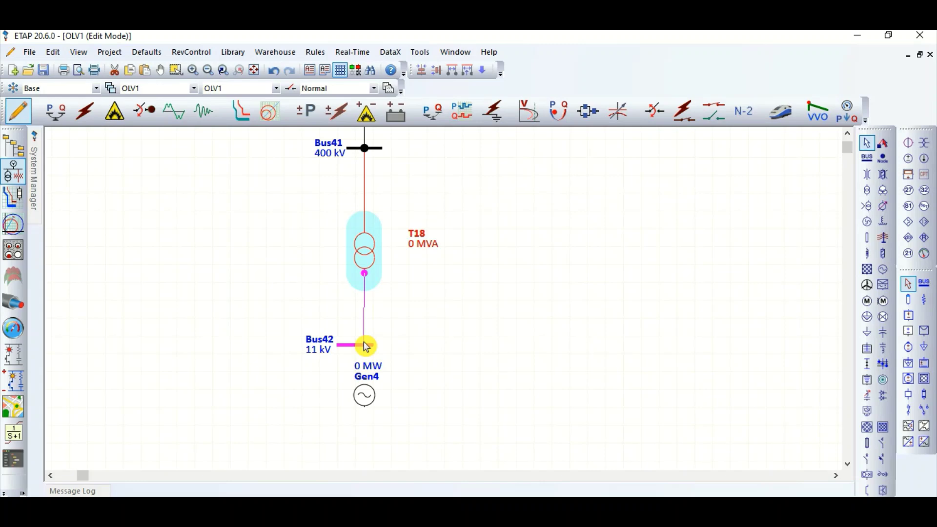
left_click(370, 347)
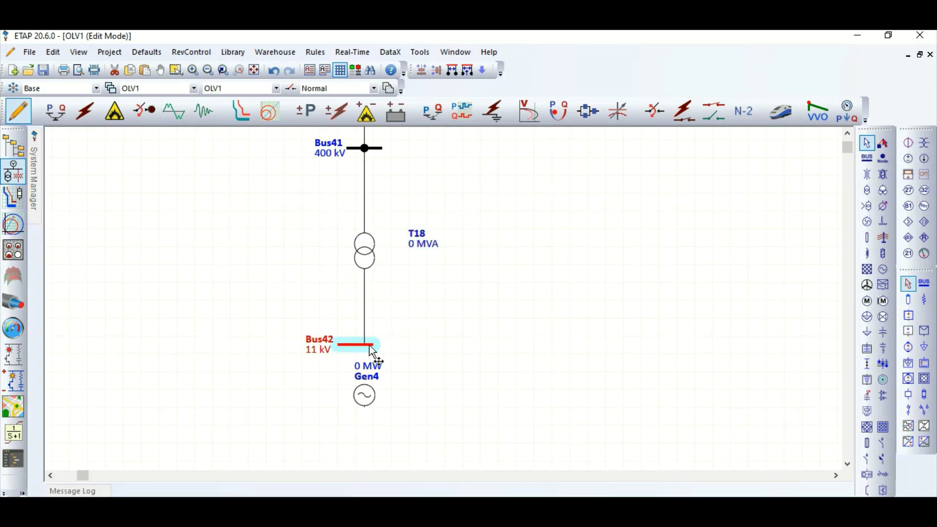
double_click(365, 255)
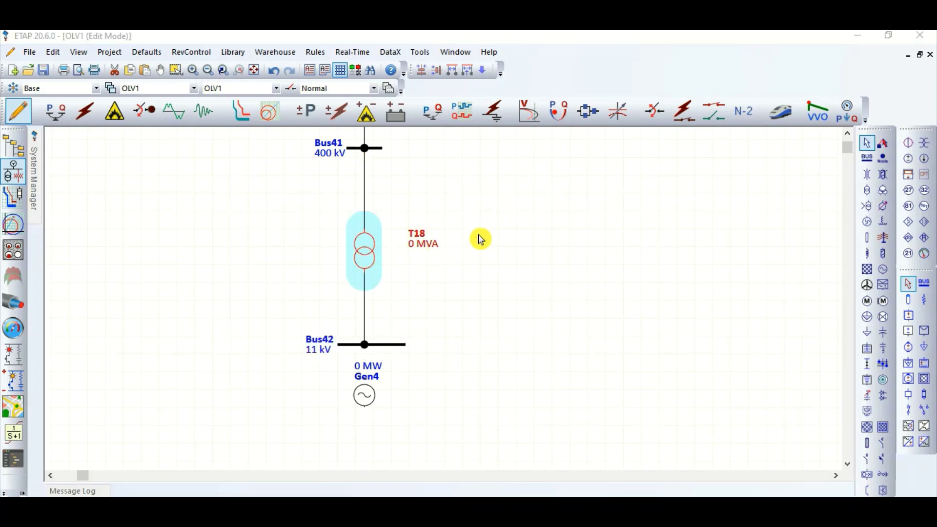
left_click(355, 100)
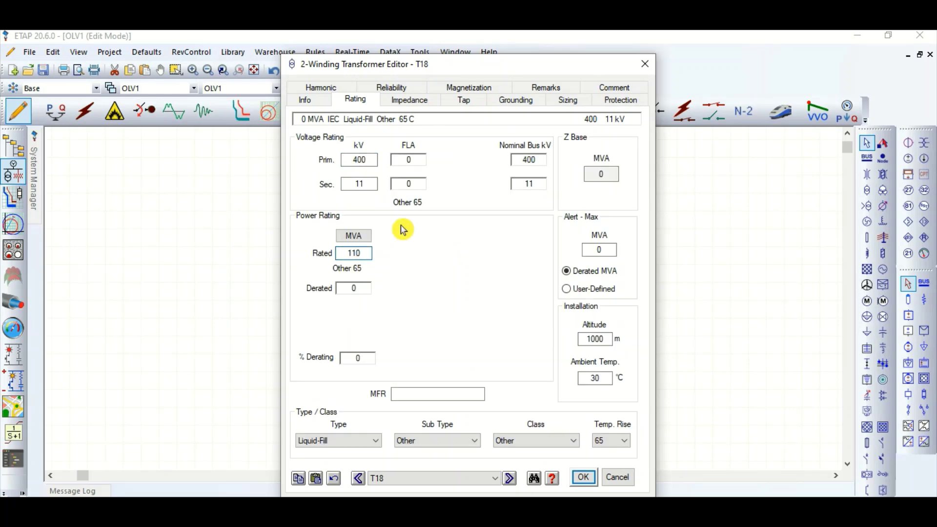
Step: Rate T18 at 110 MVA with typical 12.5 %Z and X/R 45
key("Tab")
left_click(410, 99)
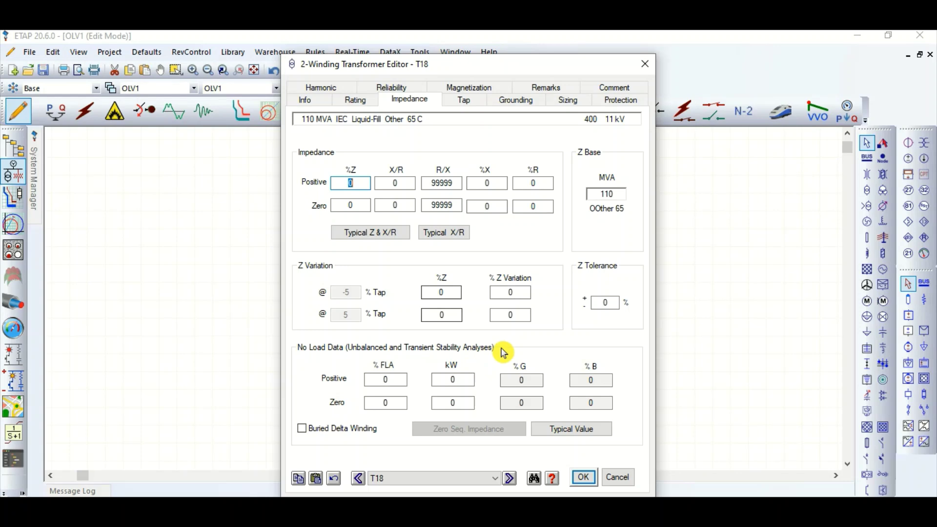
left_click(372, 231)
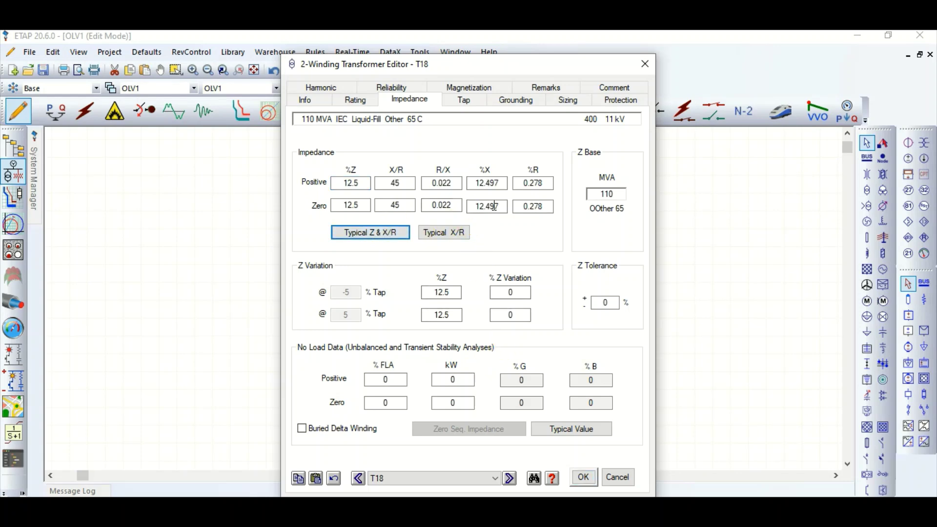
left_click(584, 477)
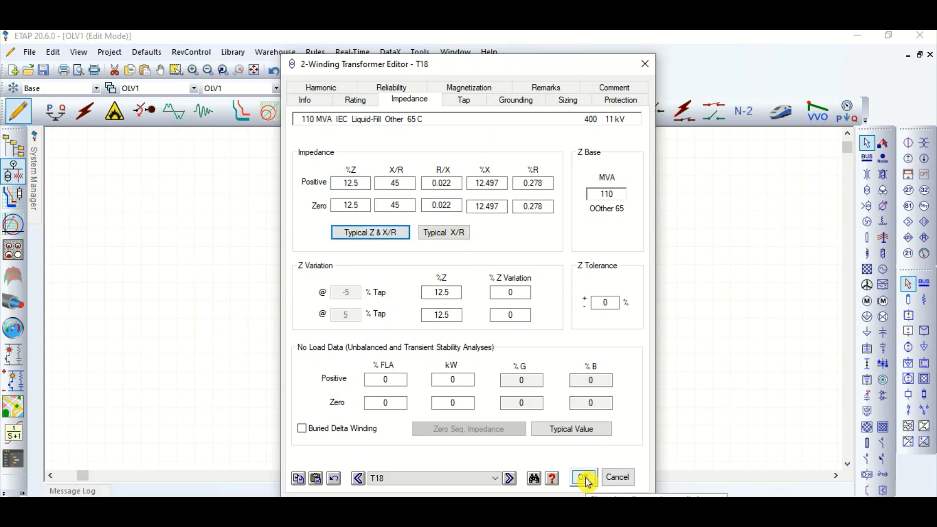
Step: Move generator Gen4 further below Bus42
left_click(465, 310)
left_click(370, 383)
left_click_drag(366, 395, 368, 420)
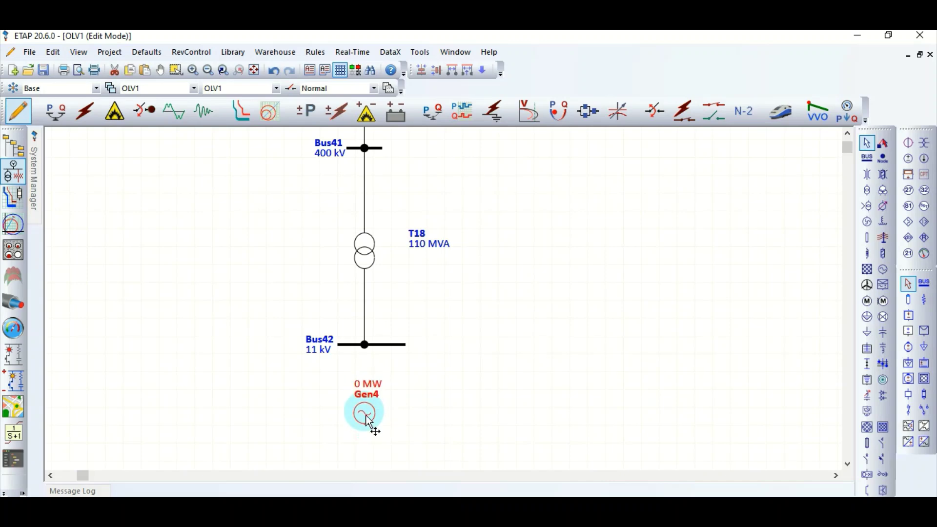
Step: Connect Gen4 to Bus42 and rate it at 100 MW
left_click(379, 396)
left_click_drag(365, 398, 365, 345)
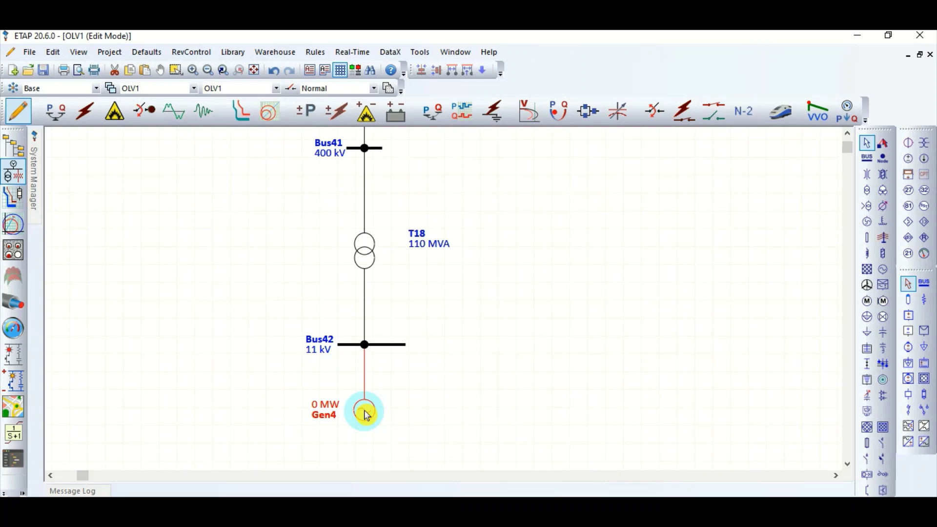
double_click(366, 415)
left_click(344, 108)
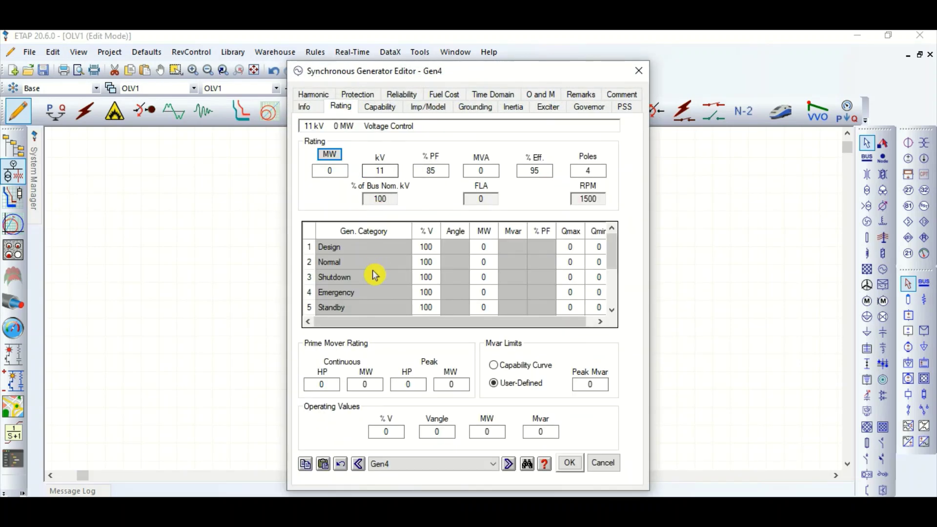
type("100")
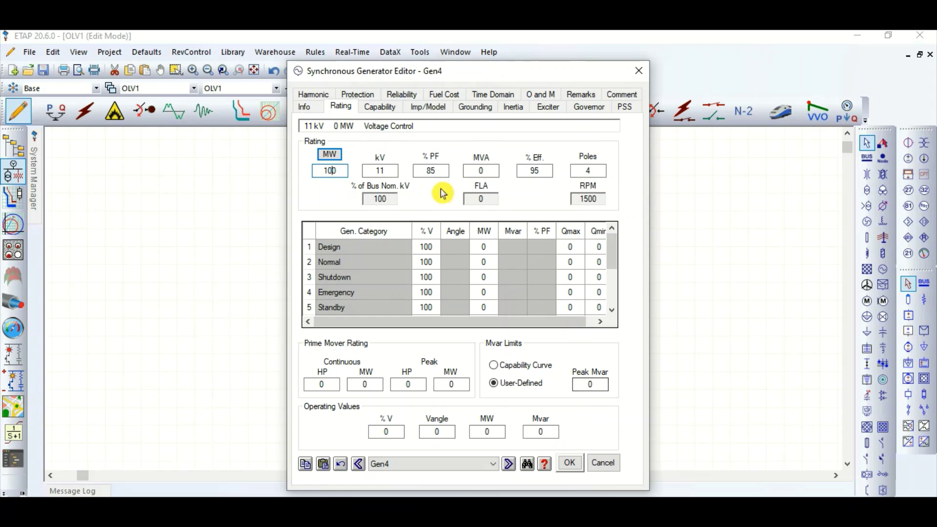
left_click(379, 107)
Step: Set Gen4's dynamic model to subtransient and its operation mode to power-factor control
left_click(428, 107)
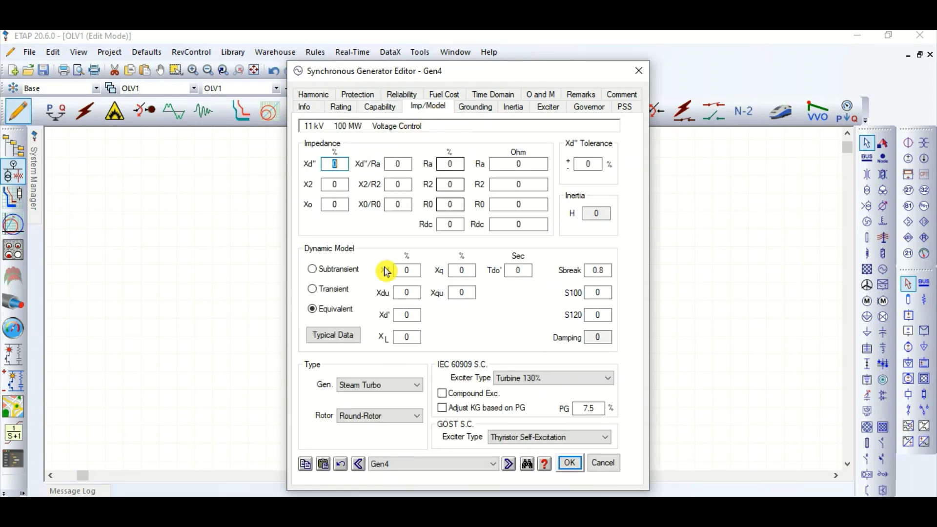
left_click(317, 269)
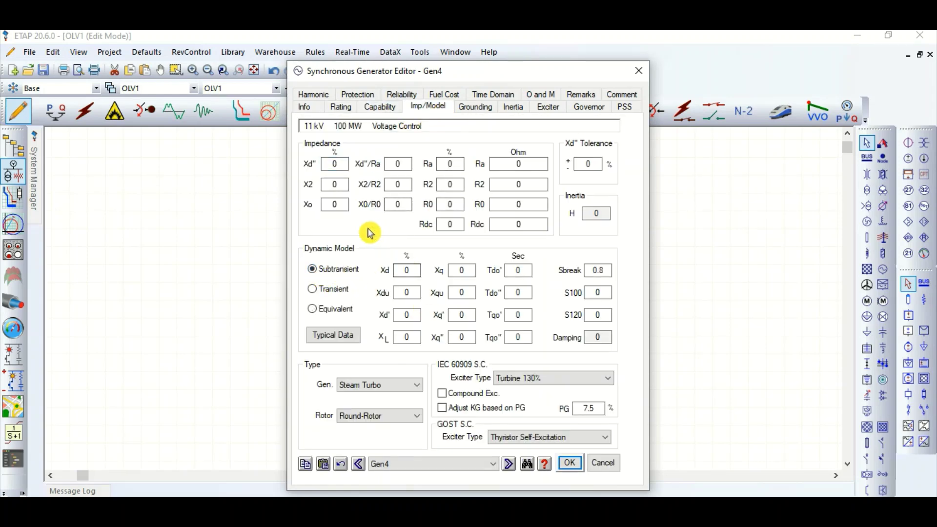
left_click(476, 108)
left_click(430, 107)
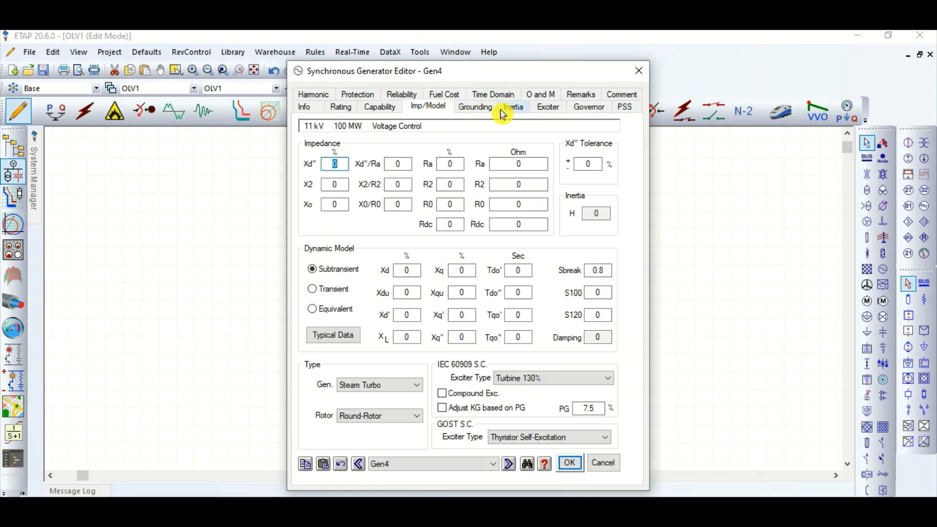
left_click(304, 107)
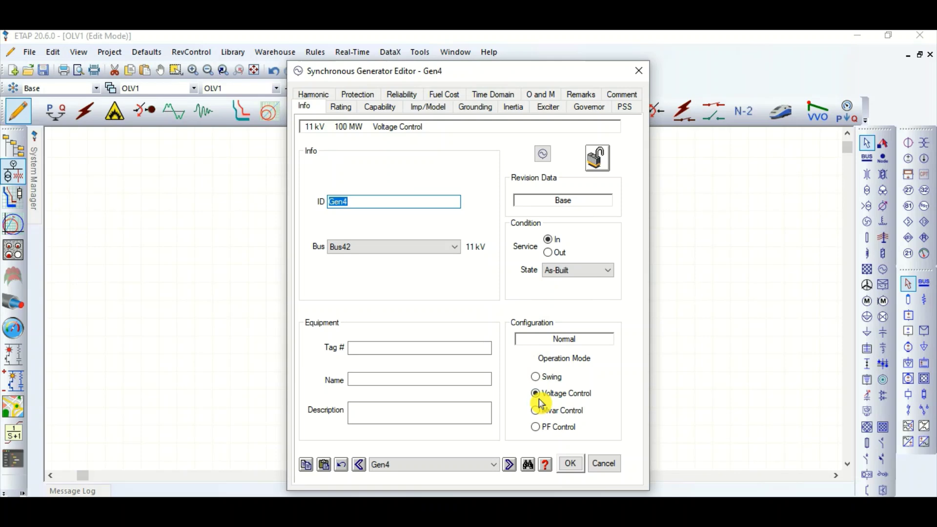
left_click(536, 427)
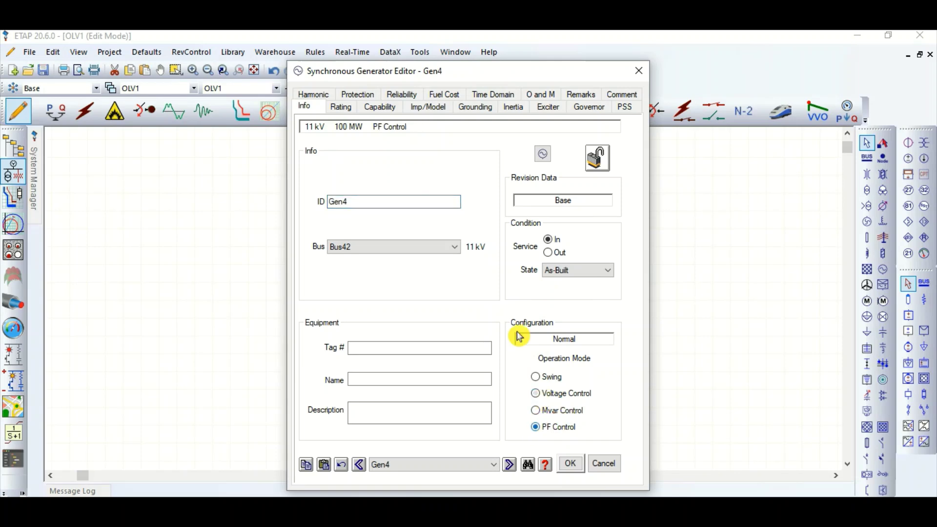
left_click(343, 108)
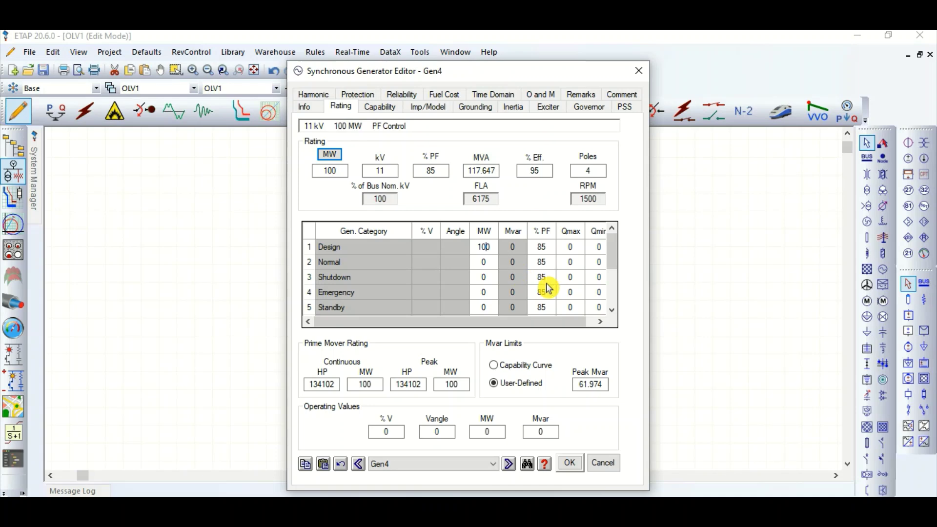
Step: Edit Gen4's Design row generation values, committing 95 %PF
left_click(542, 251)
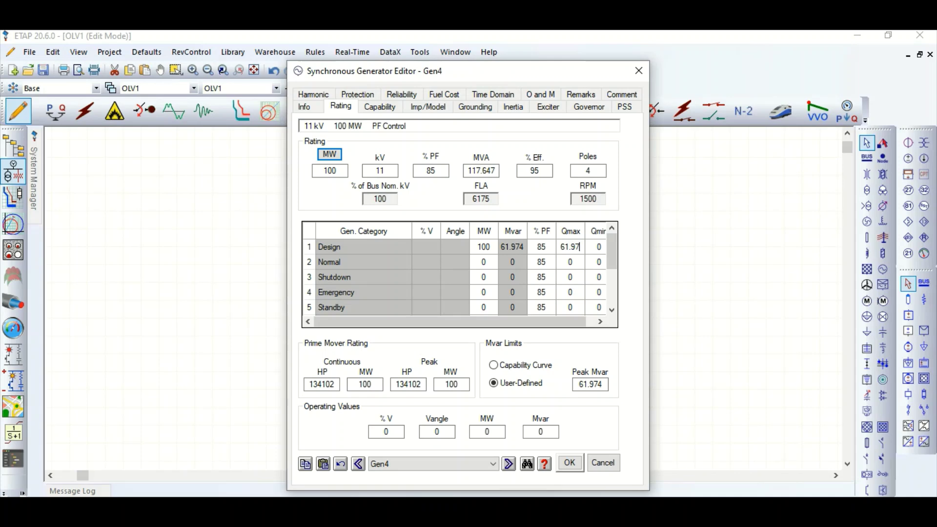
left_click(593, 248)
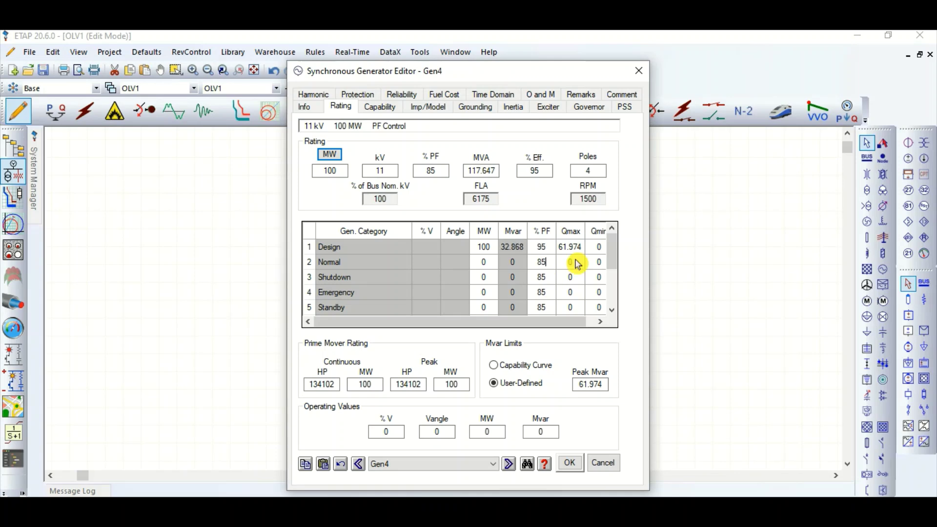
left_click(596, 252)
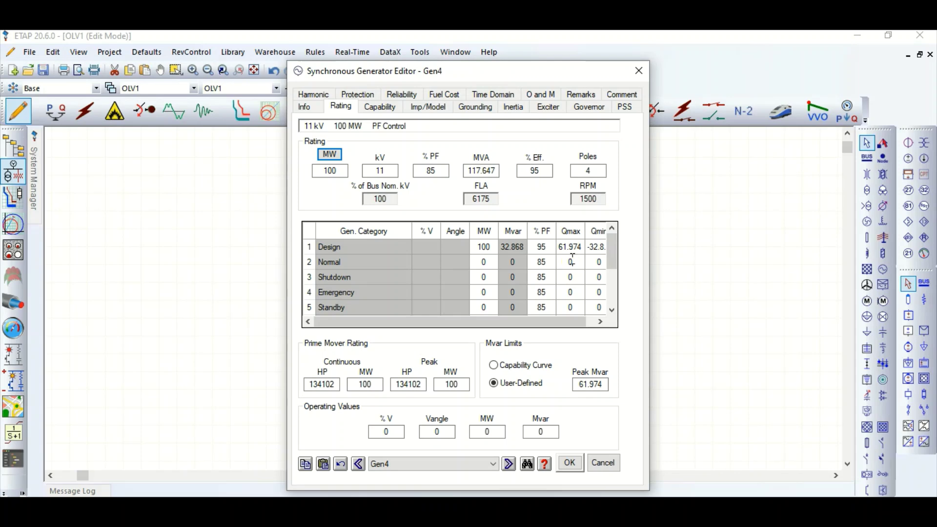
Step: Switch Gen4 back to voltage control and close its editor
left_click(304, 106)
left_click(535, 394)
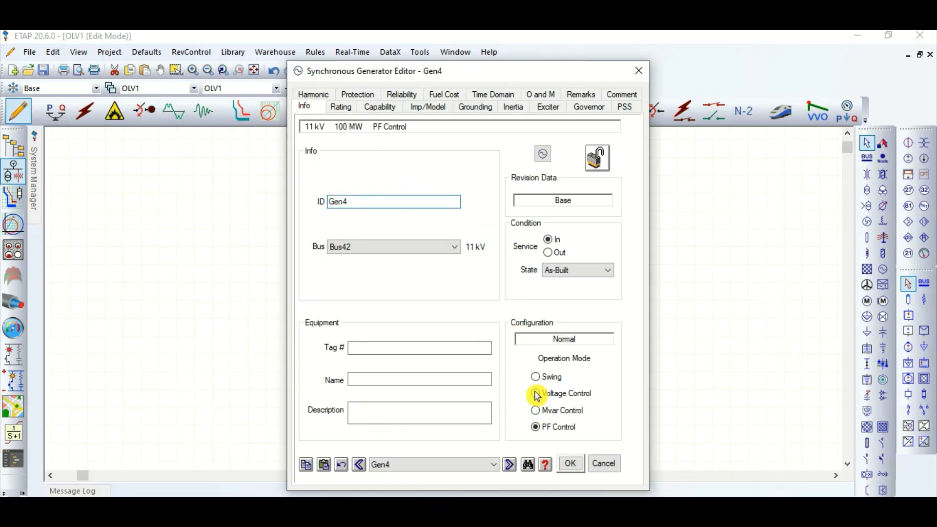
left_click(417, 112)
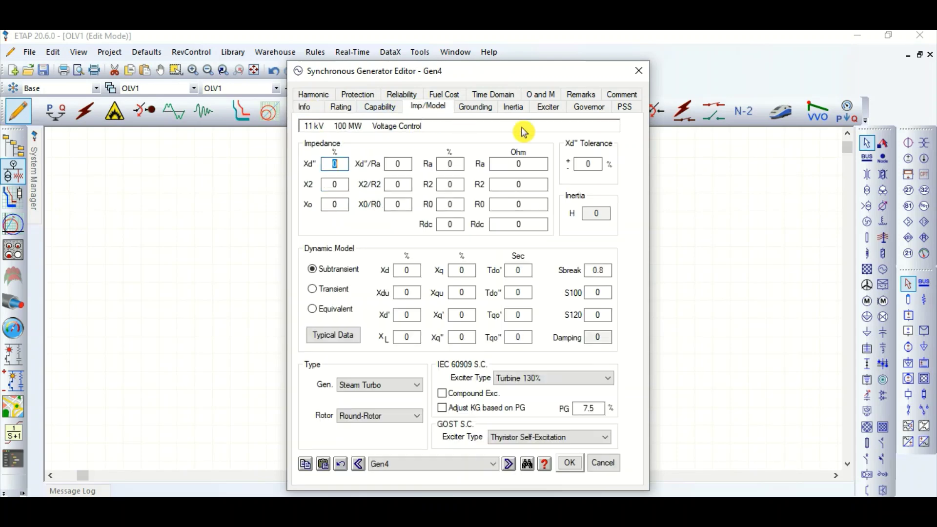
left_click(579, 470)
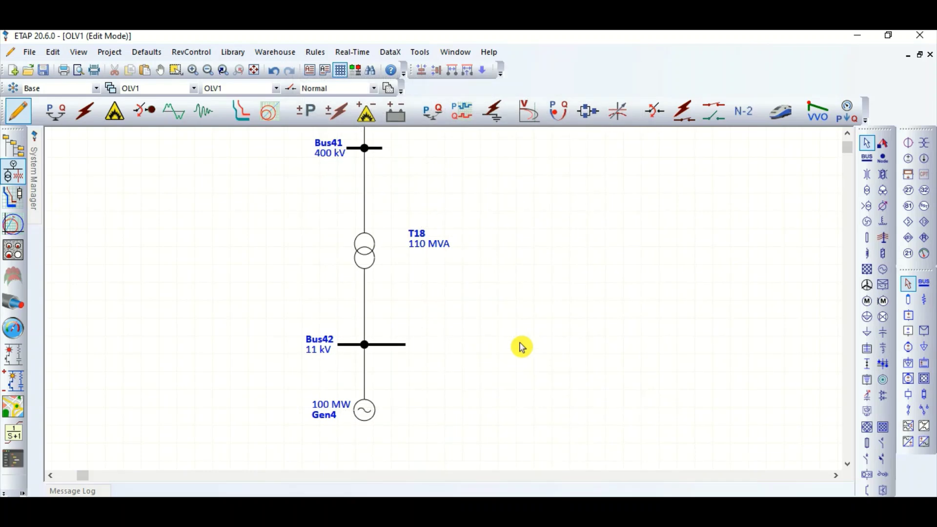
Step: Move T18 down and restore a line from the dumpster between Bus41 and T18
scroll(419, 394, "up", 1)
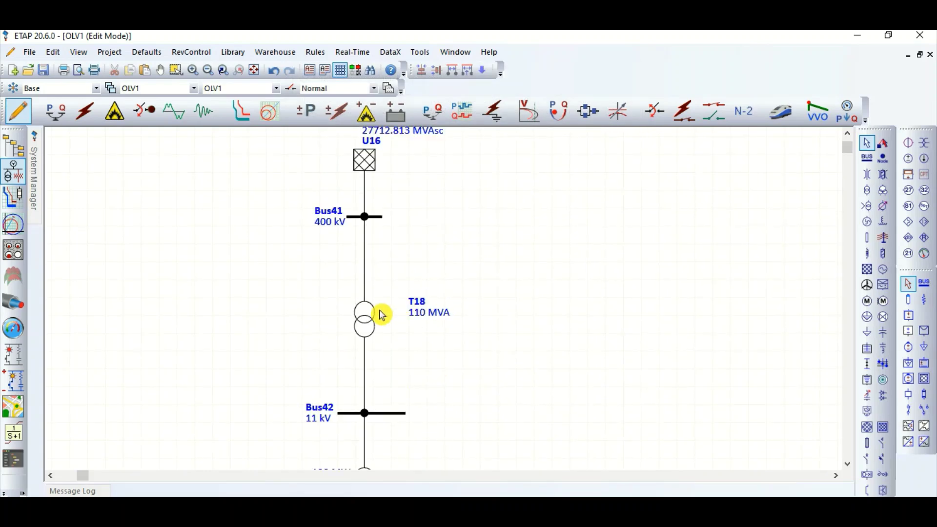
left_click_drag(380, 309, 380, 336)
left_click(439, 292)
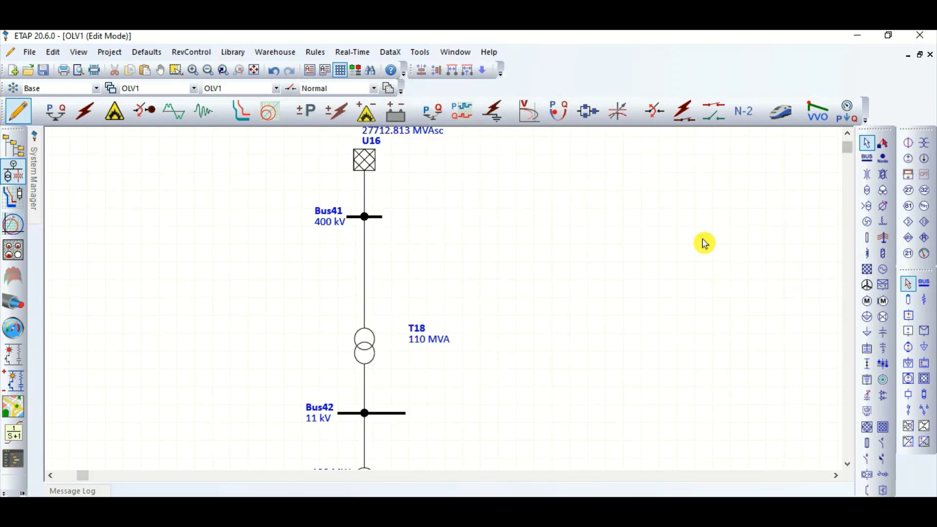
right_click(525, 153)
left_click(582, 227)
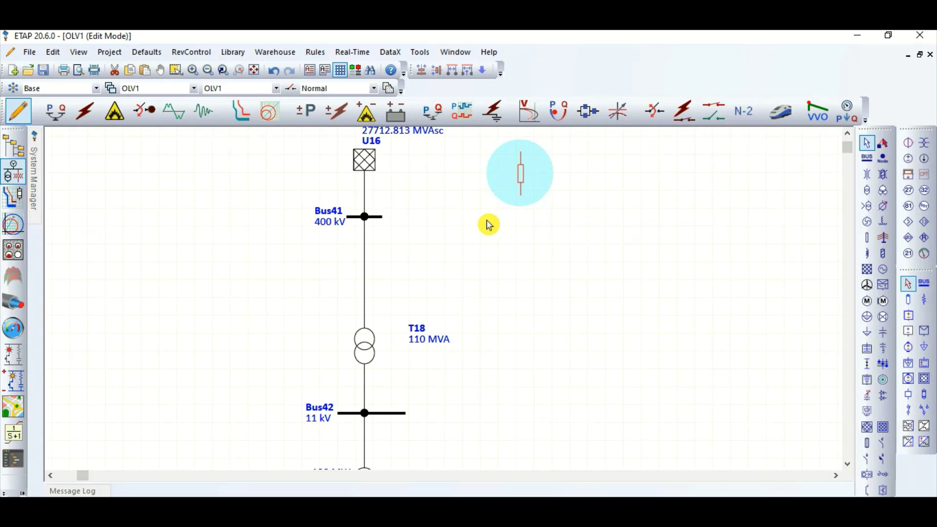
left_click_drag(520, 176, 364, 275)
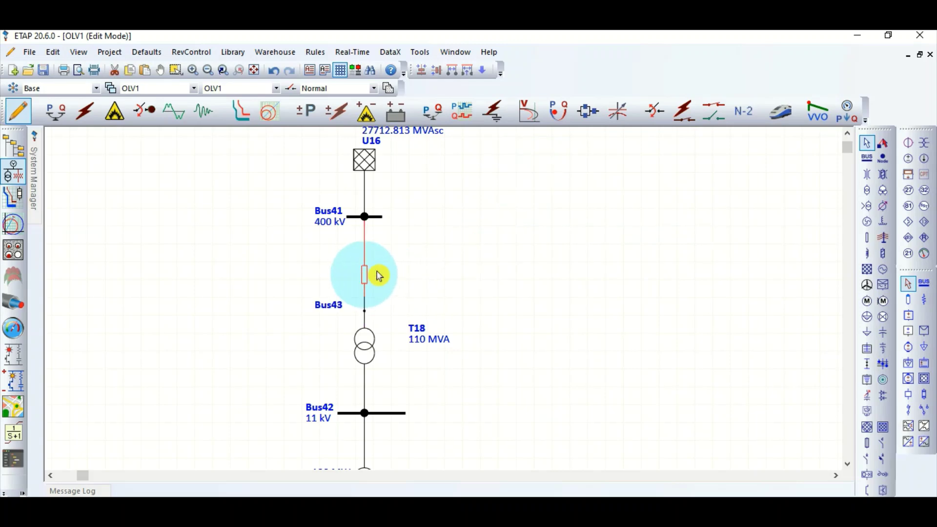
Step: Choose the ARCHERY AACSR phase conductor for Line5 from the library
double_click(364, 276)
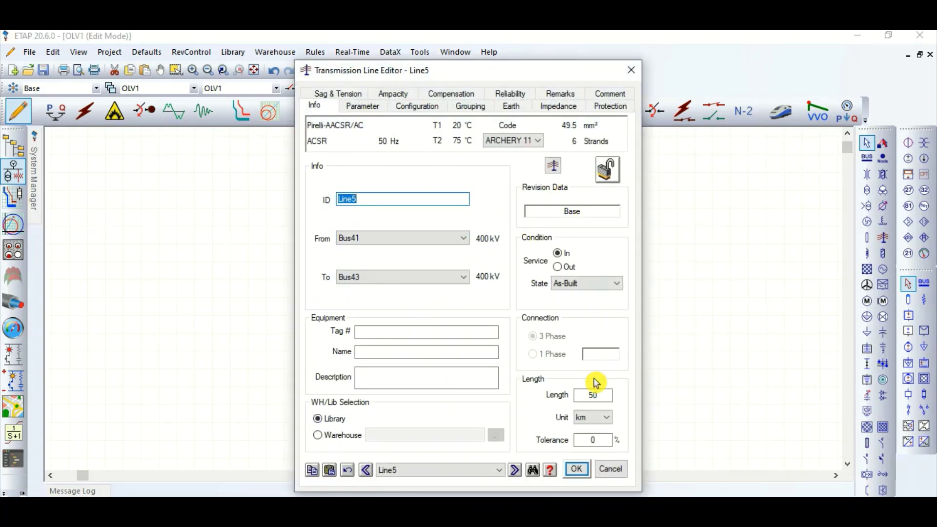
left_click(362, 106)
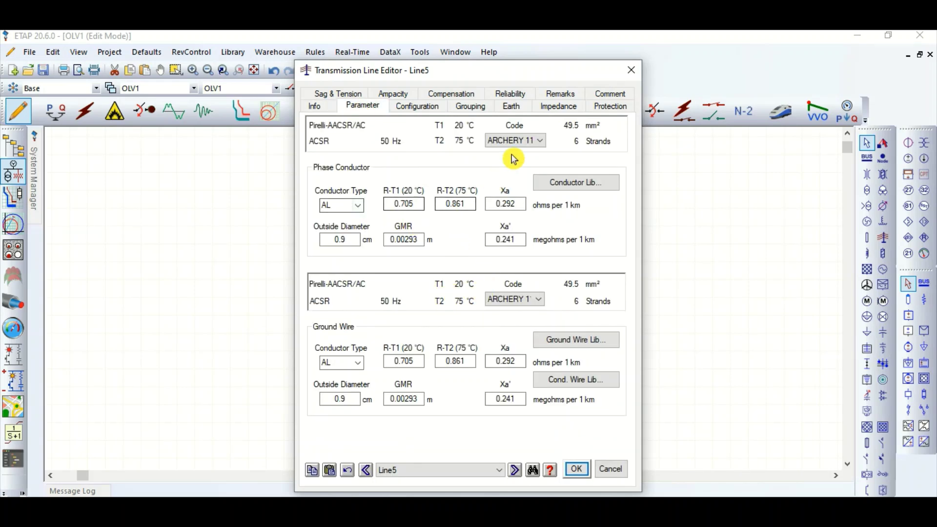
left_click(581, 189)
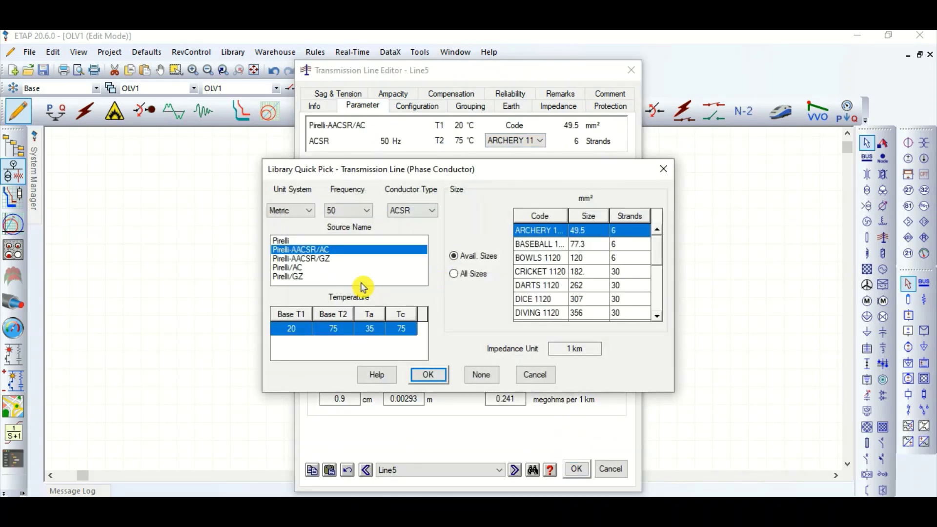
left_click(428, 374)
Step: Check Line5's 30 m height, 6/6/12 m spacing, one ground wire and impedances, then close
left_click(417, 106)
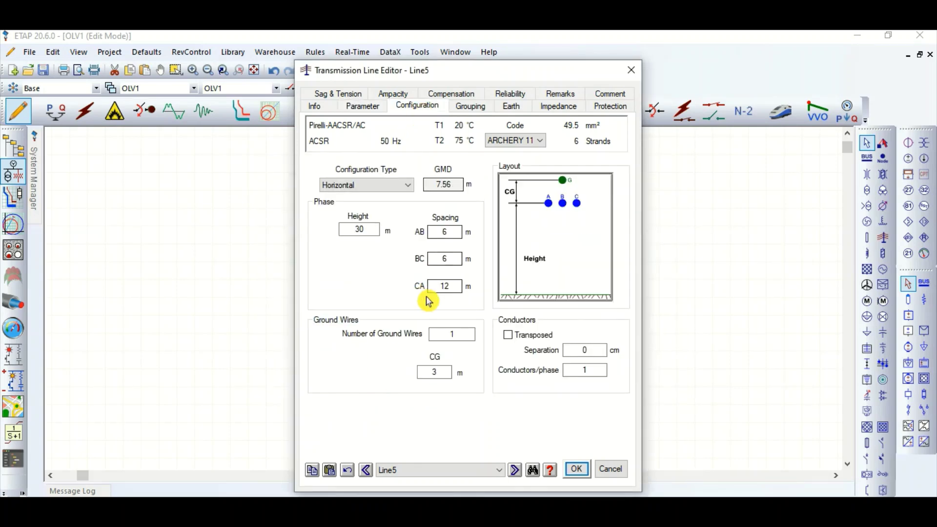
left_click(378, 230)
left_click(451, 233)
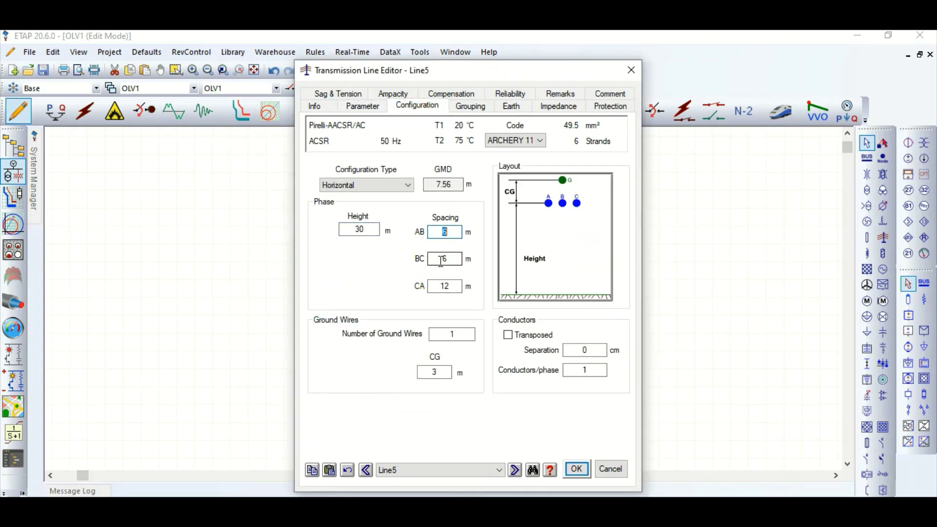
left_click(466, 335)
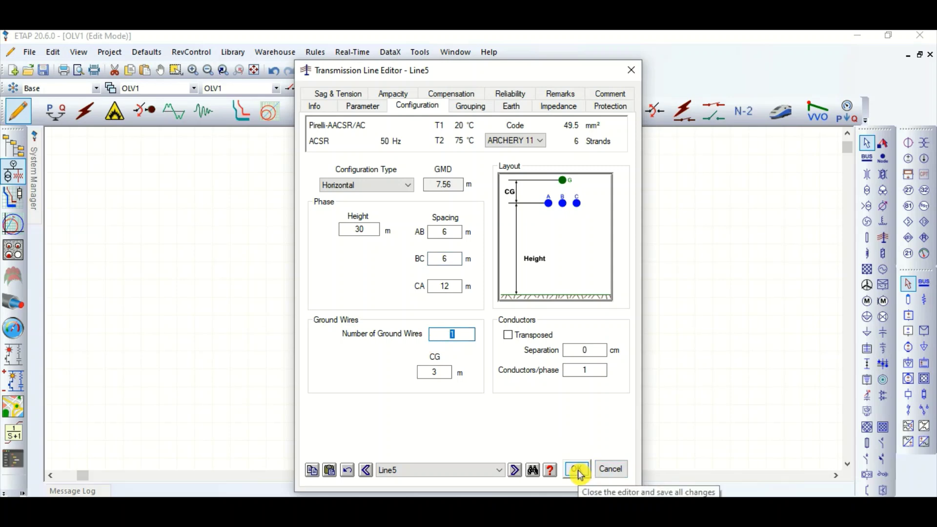
left_click(558, 105)
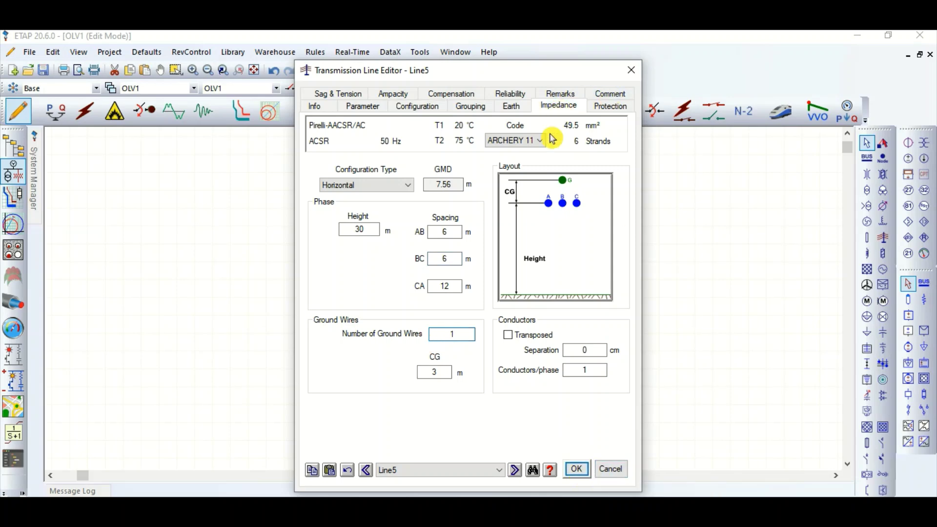
left_click_drag(468, 205, 476, 204)
left_click(458, 257)
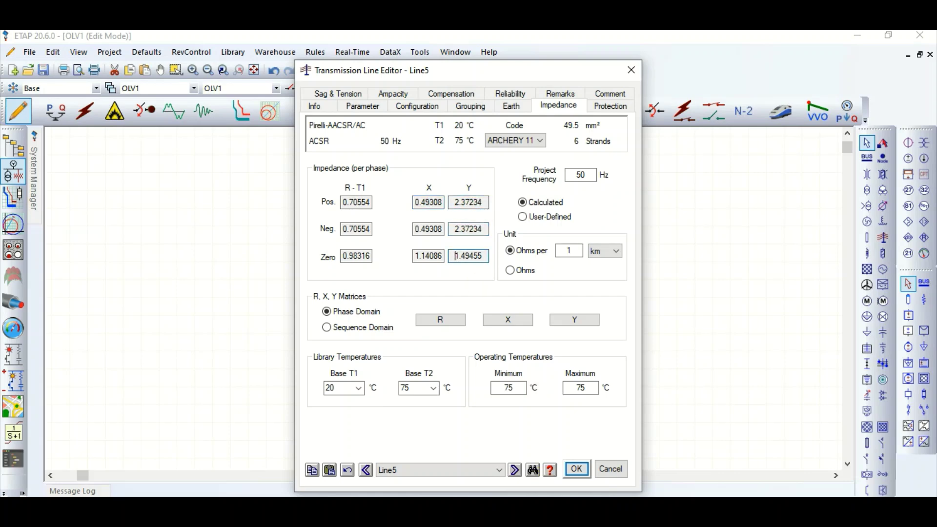
left_click(576, 469)
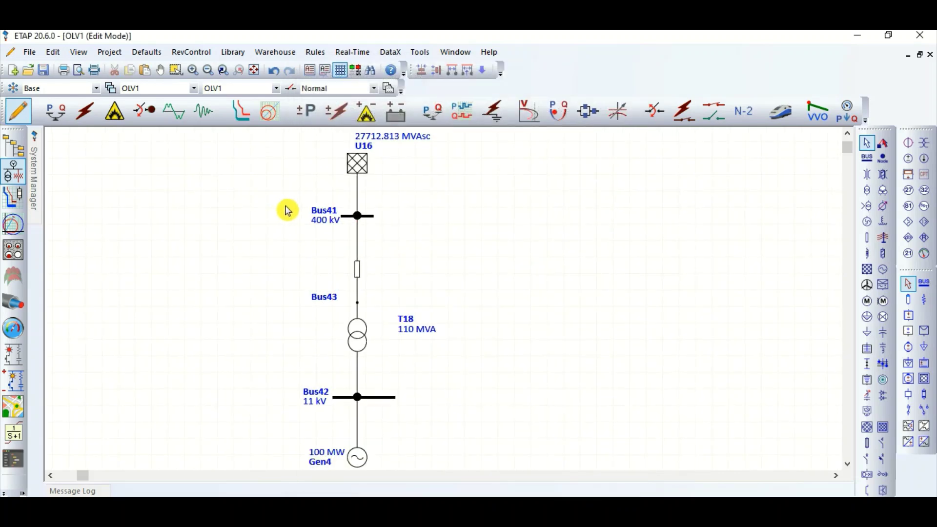
Step: Switch the diagram to Load Flow Analysis mode
scroll(306, 205, "down", 2)
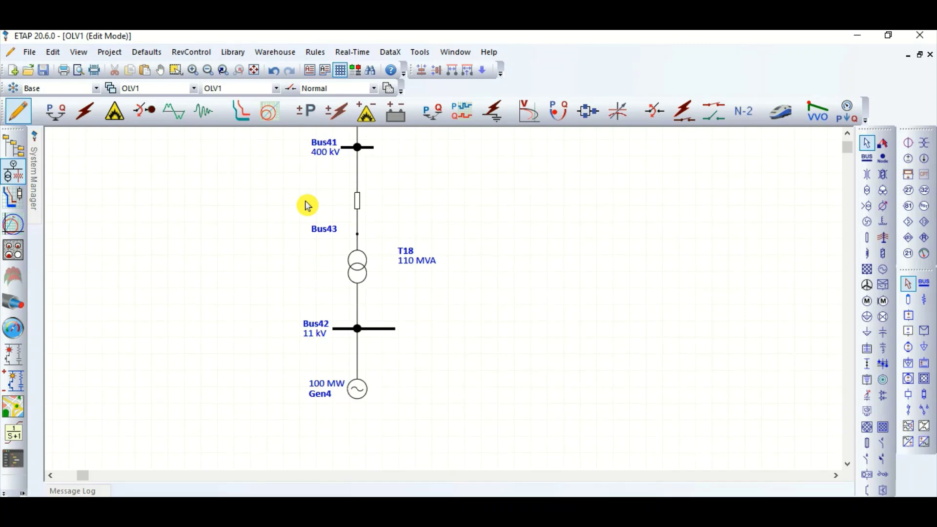
scroll(409, 254, "up", 2)
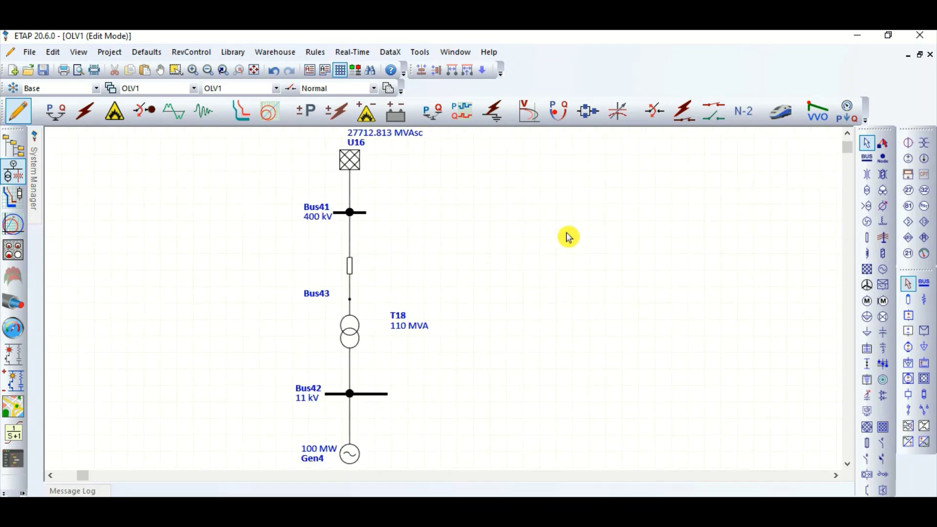
left_click(55, 111)
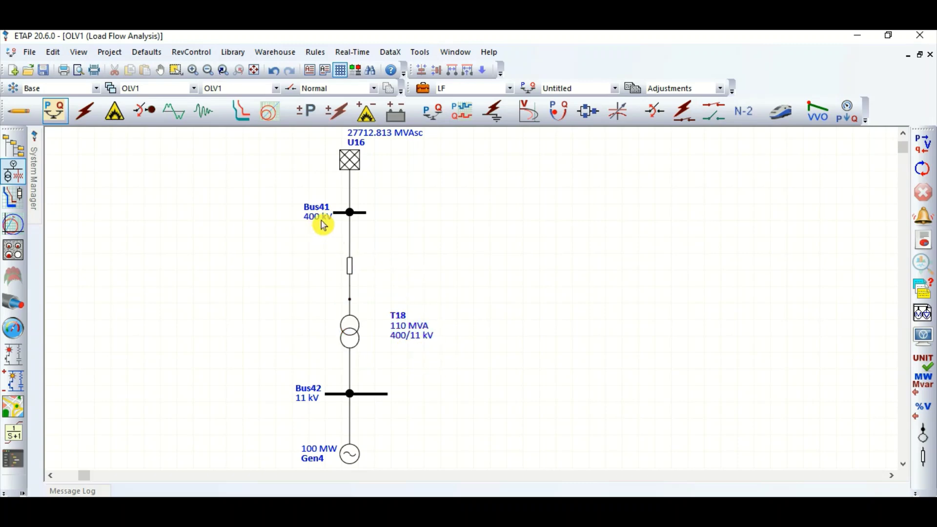
Step: Move Bus41's label left and stretch both ends of Bus41 outward
left_click_drag(333, 219, 313, 223)
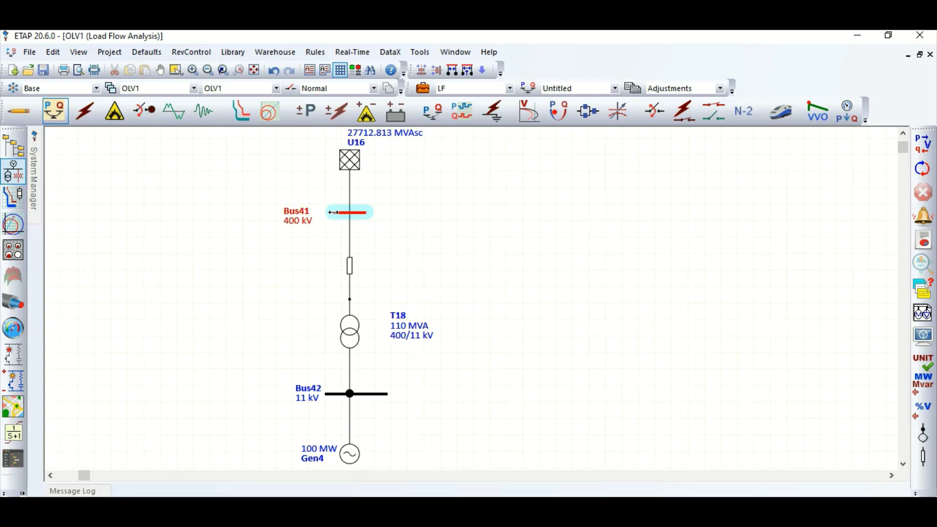
left_click_drag(320, 213, 320, 213)
left_click_drag(393, 211, 393, 212)
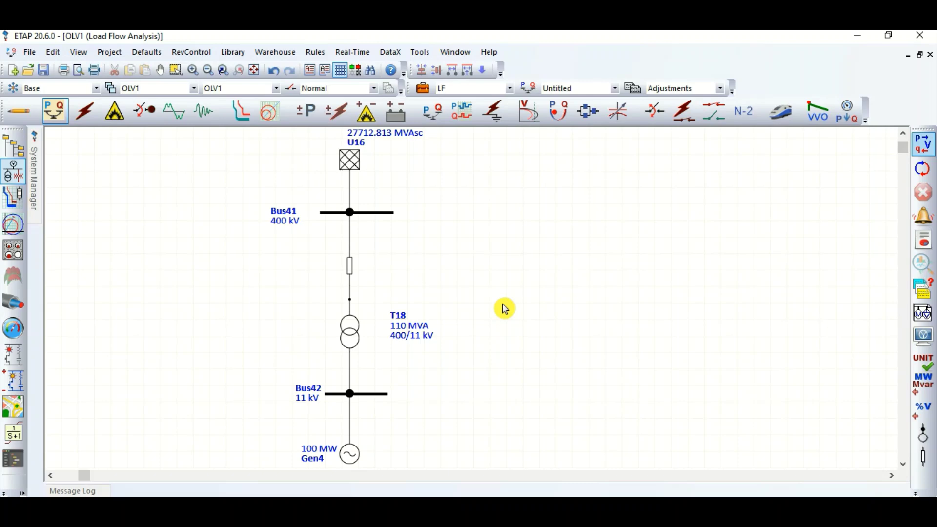
Step: Zoom through the diagram to read 97.1 MW at Bus41 and 100 MW at Bus42
scroll(471, 348, "down", 2)
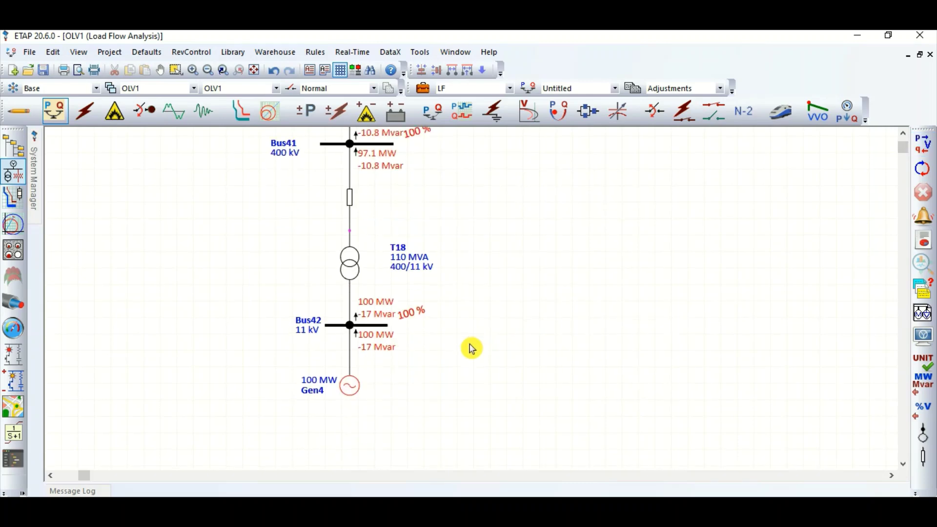
scroll(350, 344, "up", 2, "ctrl")
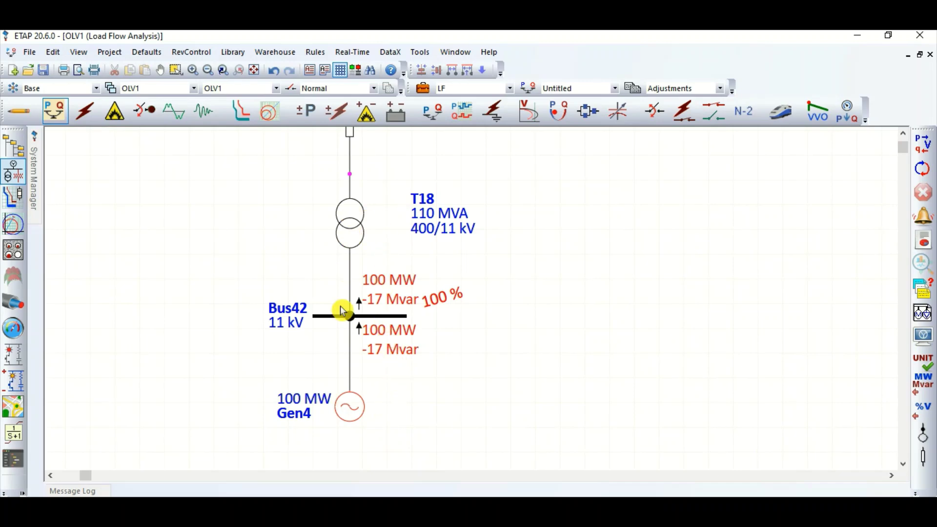
scroll(391, 414, "up", 5)
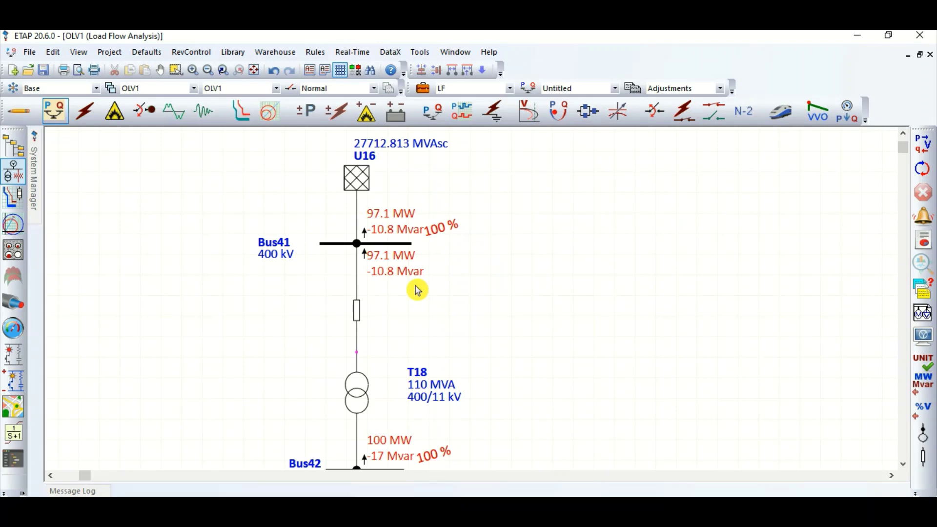
scroll(415, 266, "down", 2)
scroll(428, 331, "down", 2)
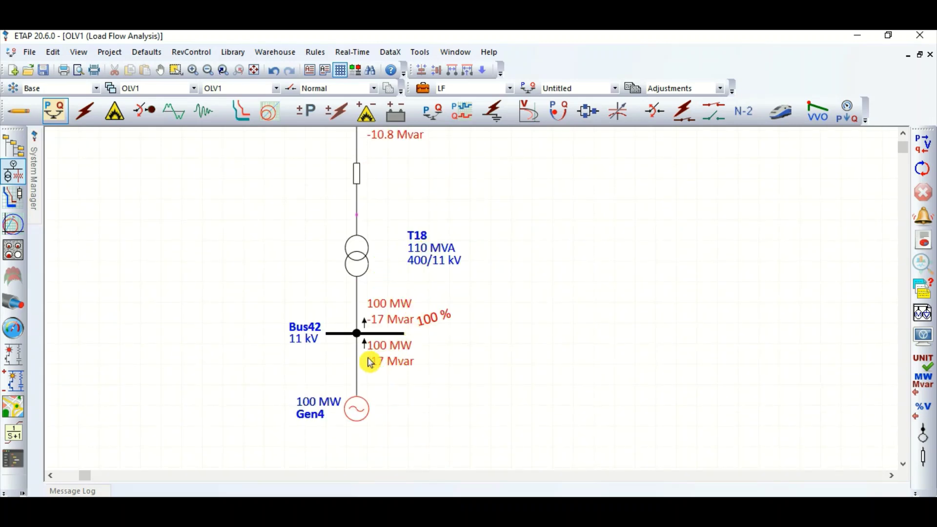
scroll(371, 405, "up", 1)
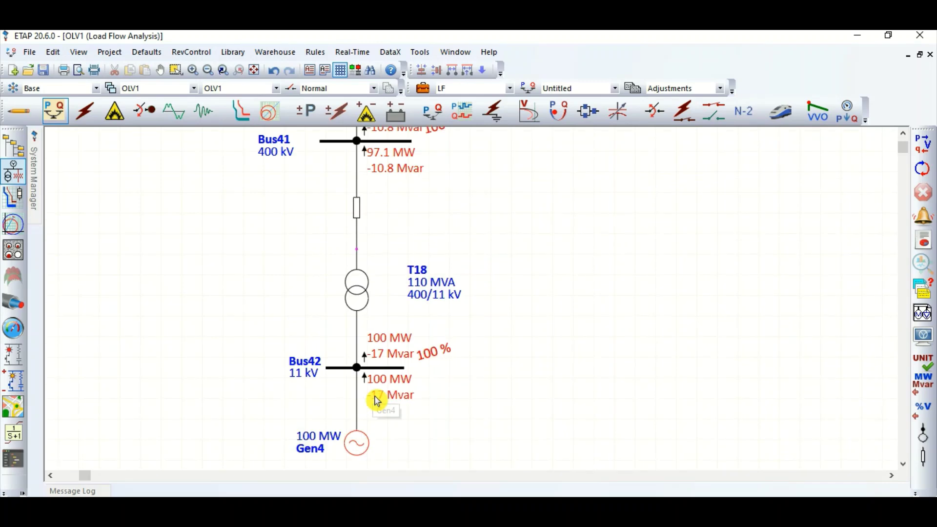
scroll(378, 400, "up", 3)
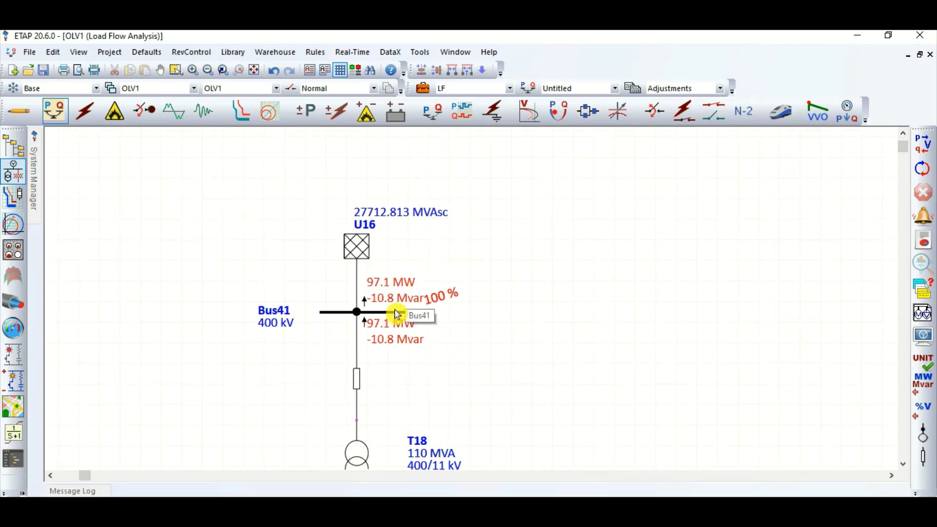
scroll(412, 300, "down", 3)
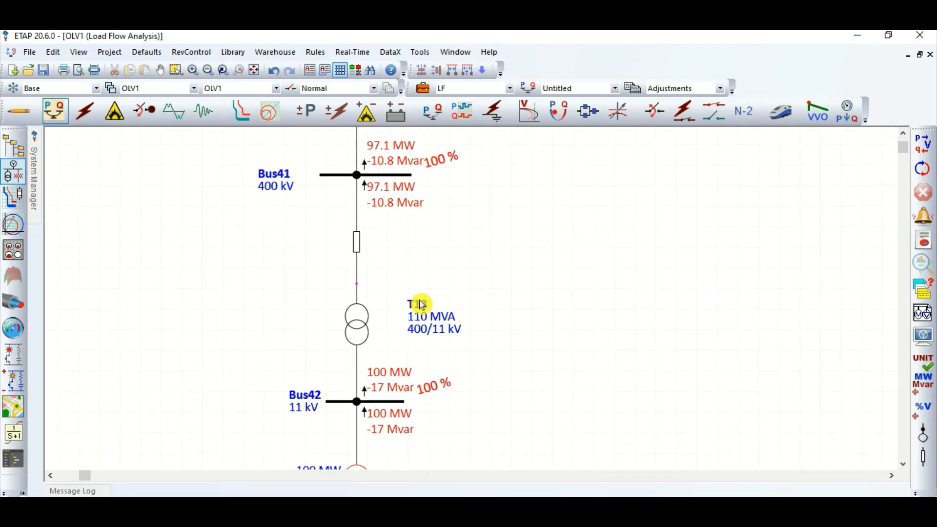
scroll(400, 264, "down", 1)
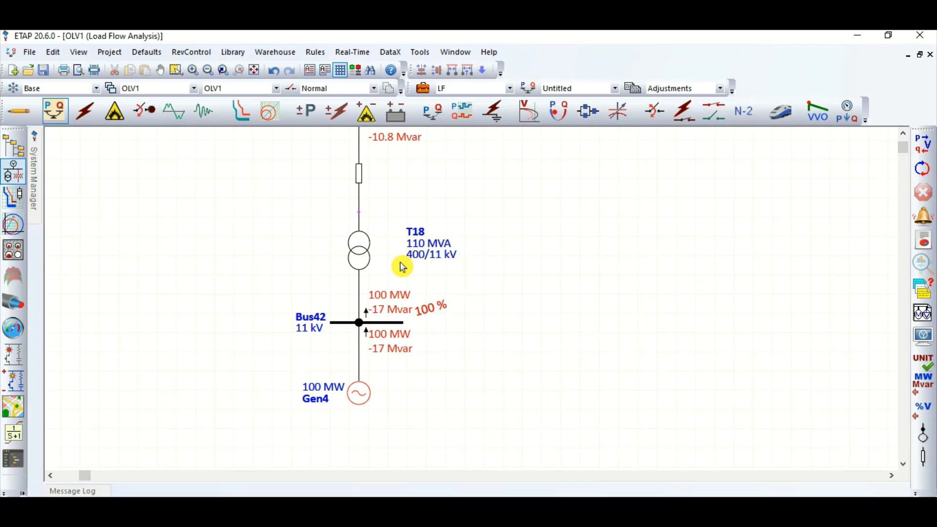
scroll(453, 327, "up", 1)
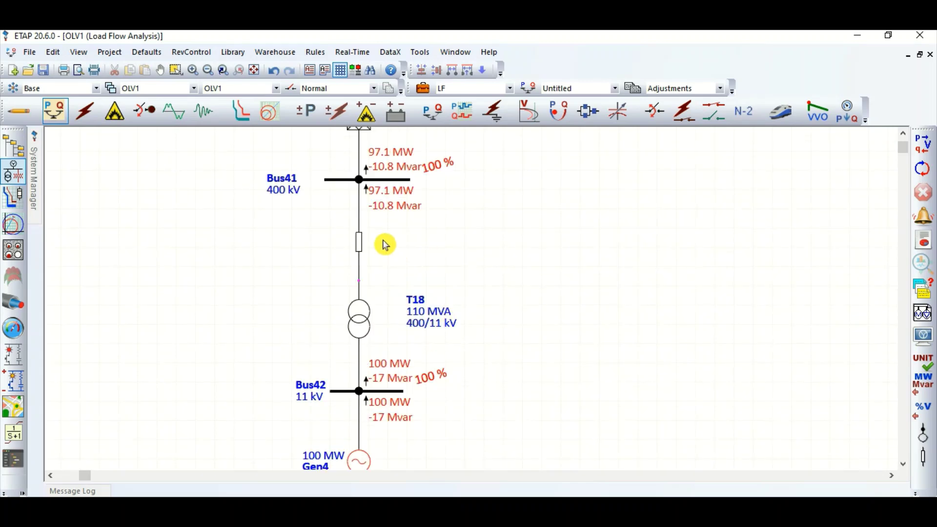
Step: Select Line5 and then Bus42 to inspect their results
left_click(359, 240)
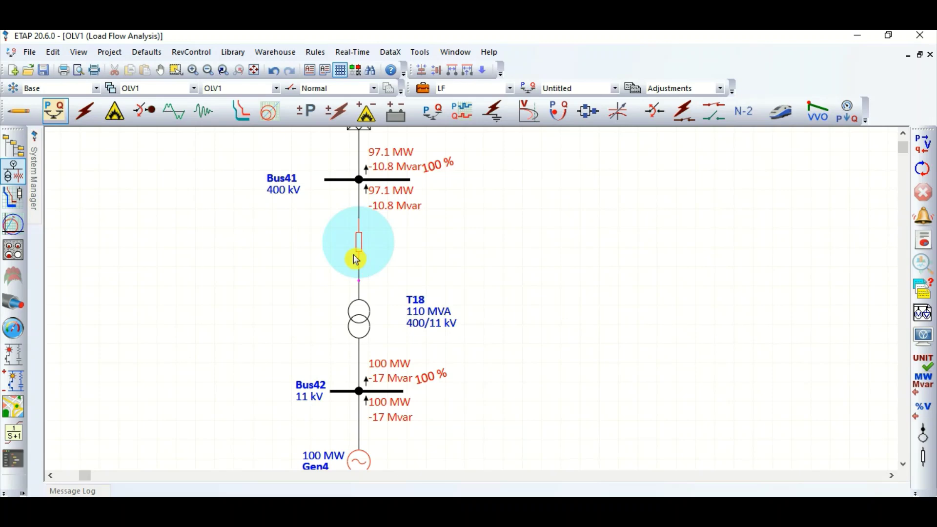
left_click(505, 228)
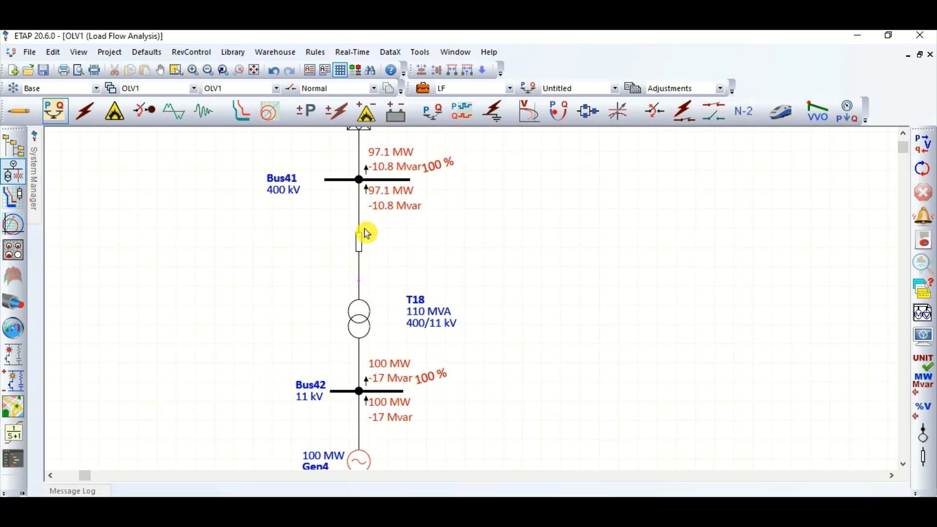
left_click(349, 396)
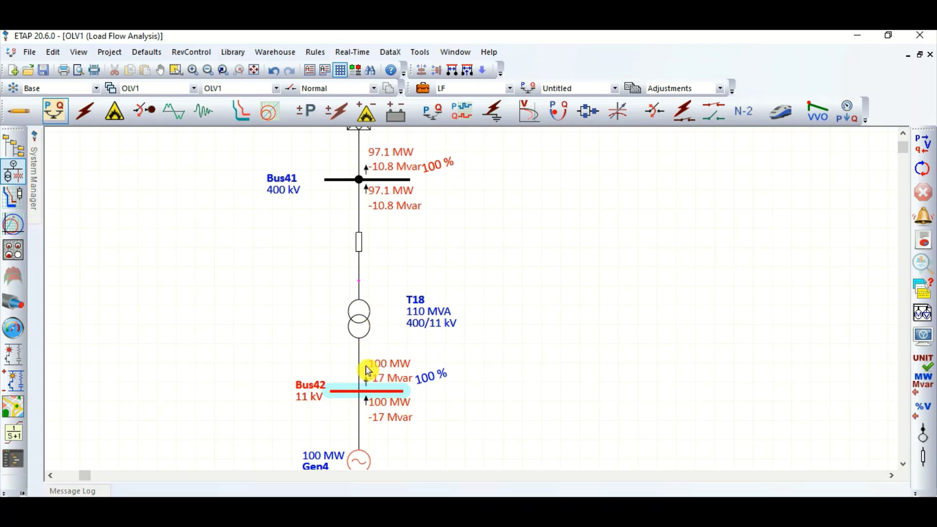
Step: Lengthen Bus42 by dragging its left end outward, then deselect it
scroll(397, 371, "down", 1)
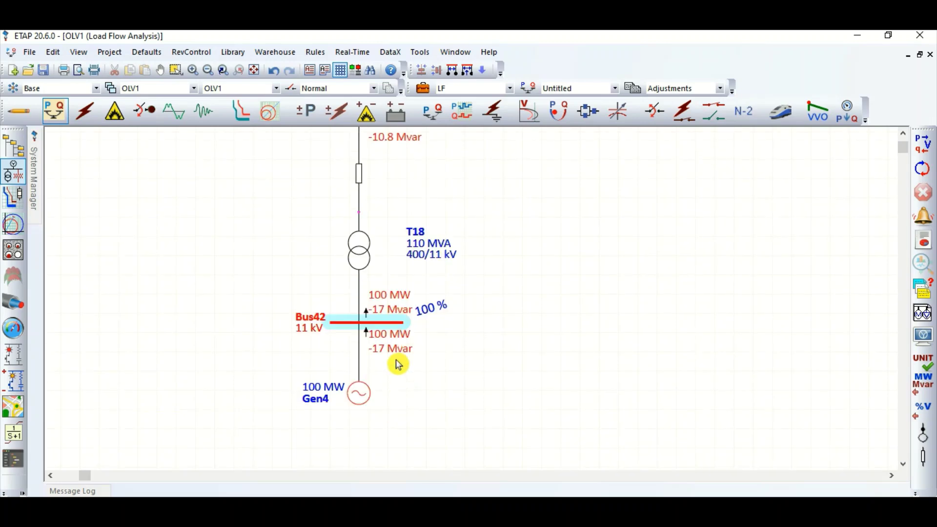
scroll(349, 336, "up", 1)
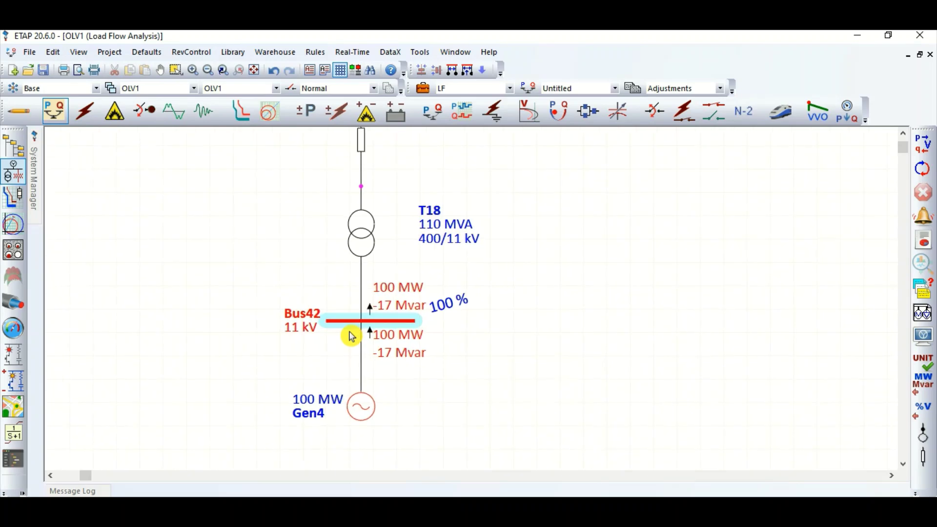
left_click_drag(297, 319, 256, 319)
left_click_drag(413, 325, 455, 322)
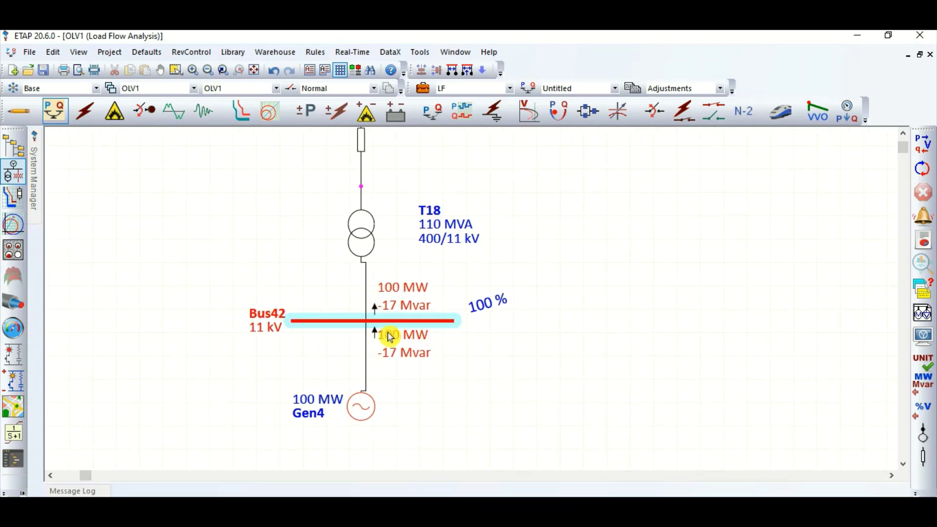
left_click(324, 282)
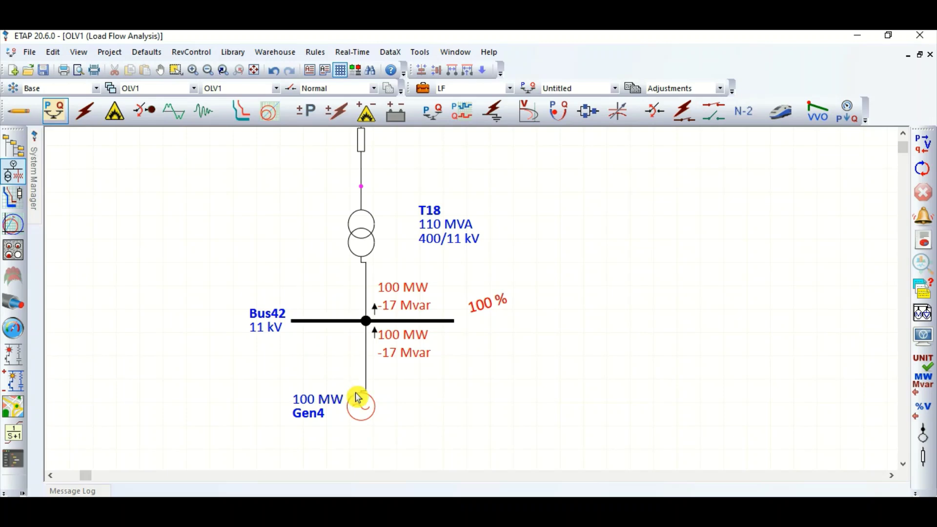
Step: Nudge Gen4 into line under Bus42 and move the 100 % label clear of the bus end
left_click(362, 409)
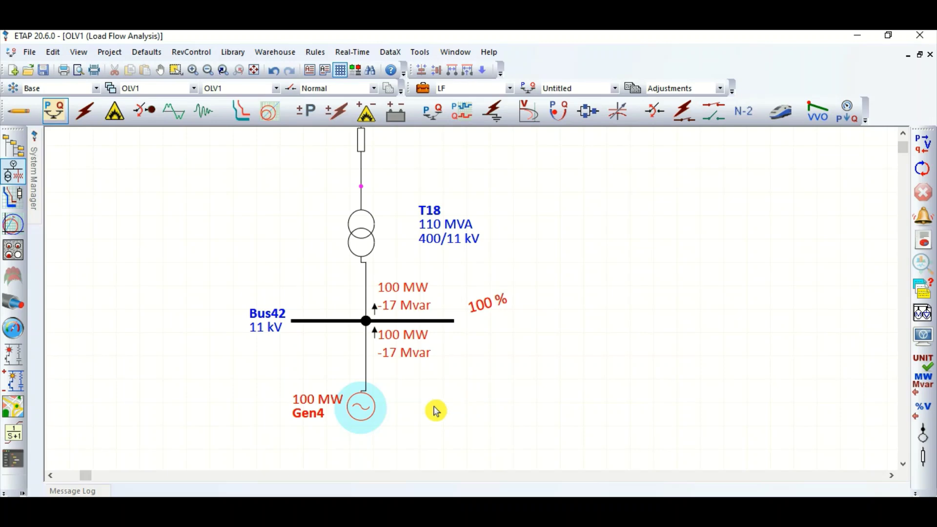
left_click_drag(362, 414, 362, 412)
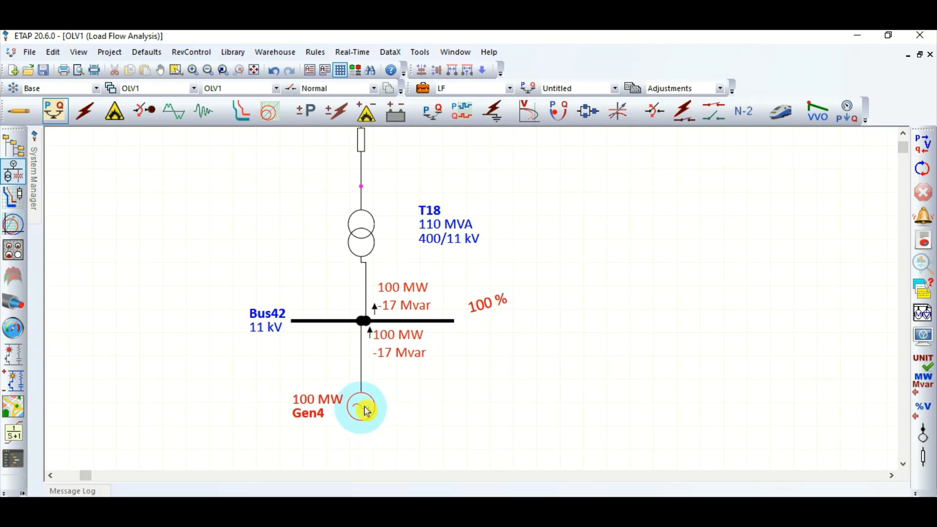
left_click(439, 323)
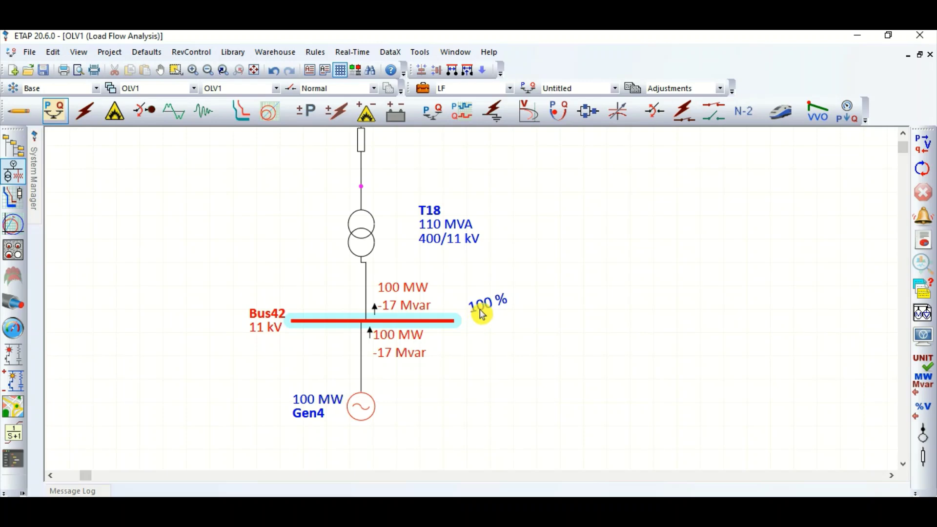
left_click_drag(483, 305, 490, 321)
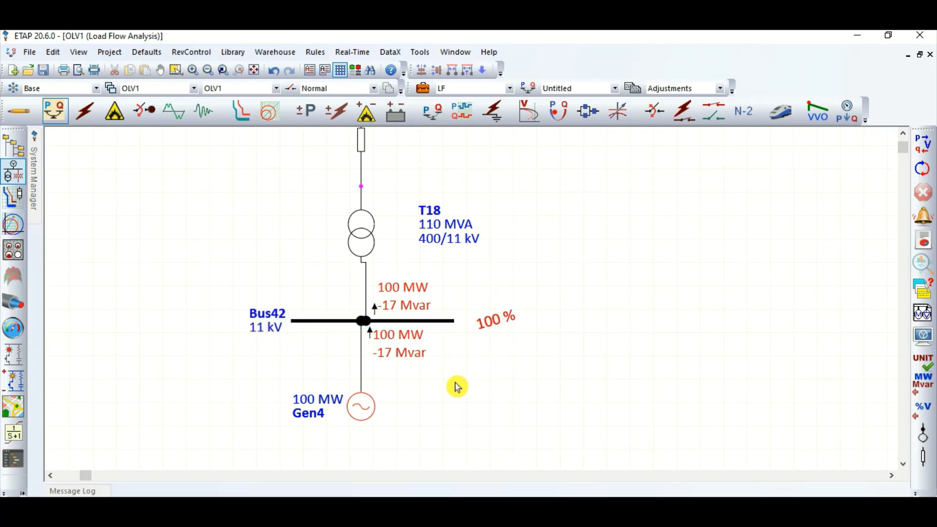
scroll(434, 407, "down", 1)
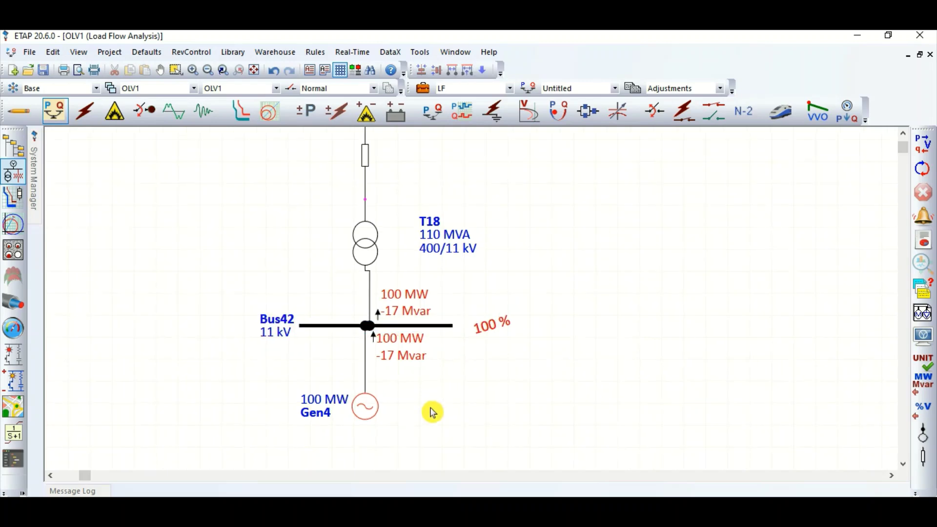
left_click(490, 339)
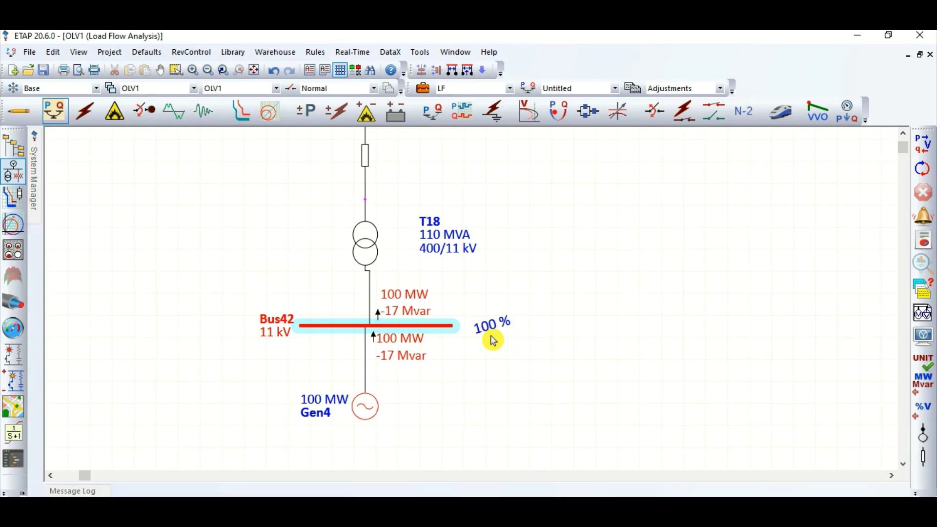
double_click(364, 408)
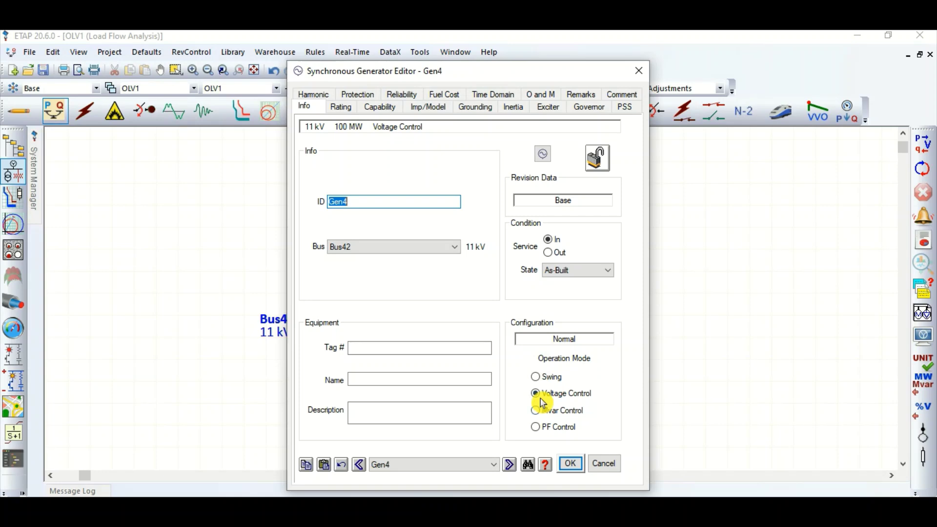
left_click(570, 463)
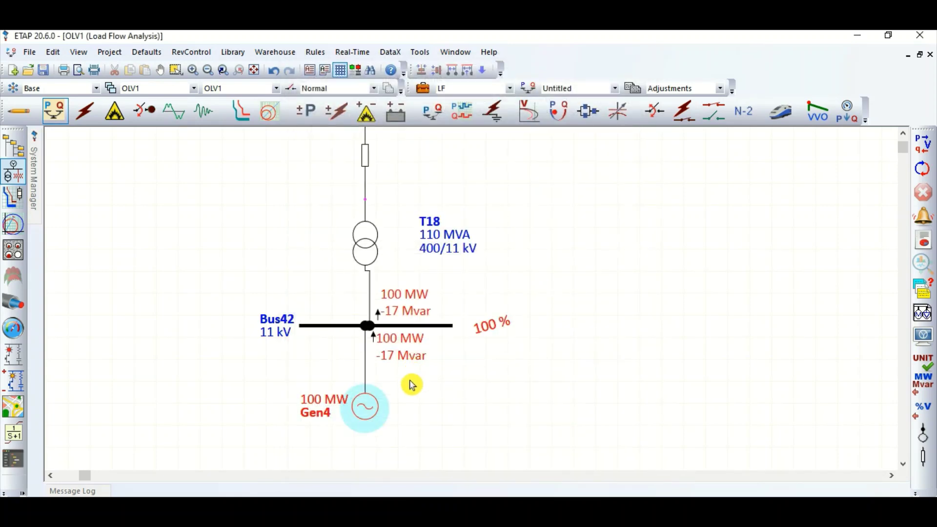
scroll(381, 405, "up", 2)
scroll(420, 313, "up", 3)
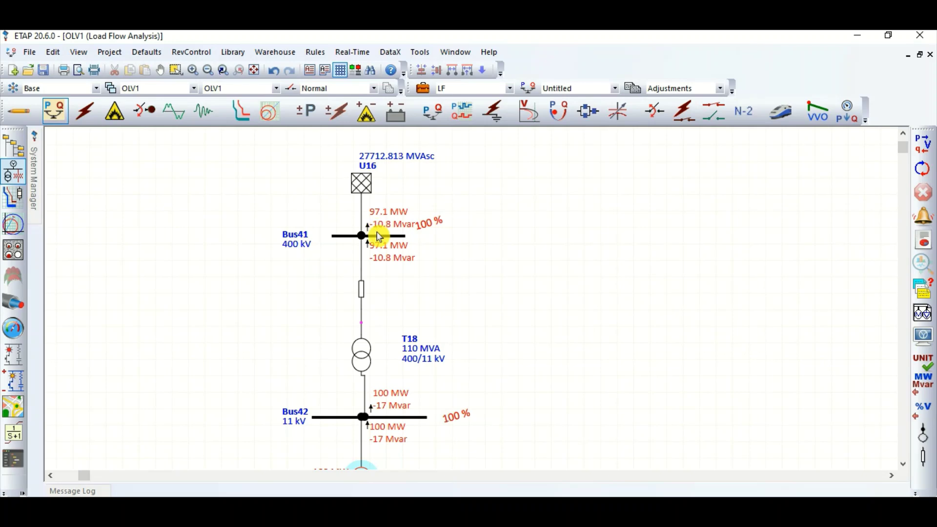
scroll(380, 239, "down", 2)
scroll(376, 273, "up", 2)
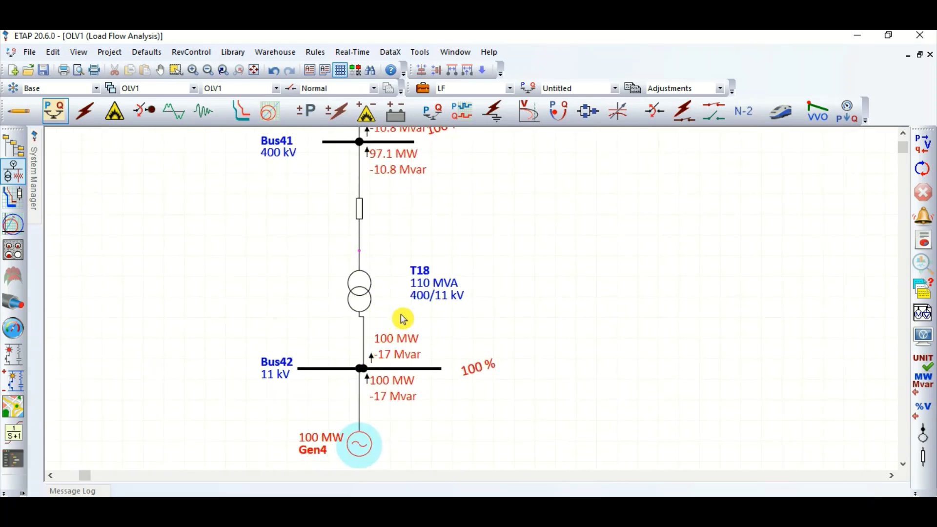
left_click(323, 369)
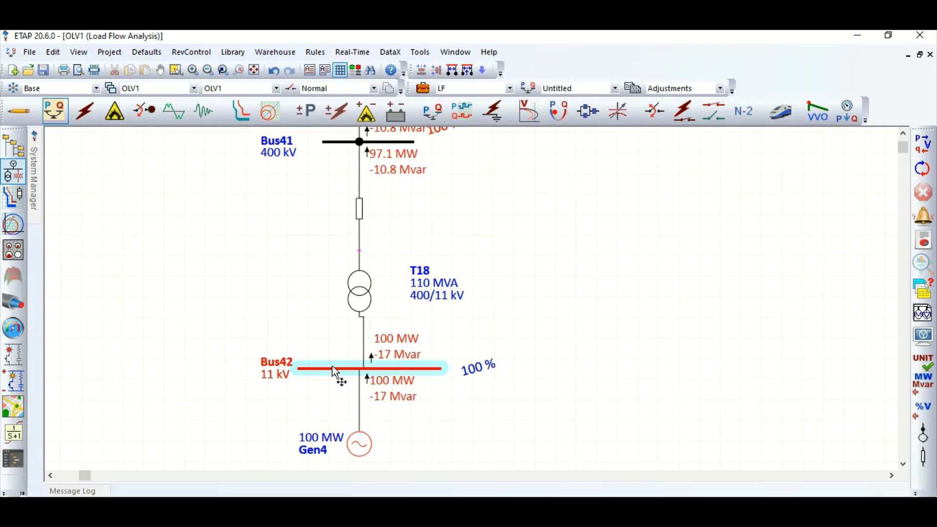
left_click(471, 368)
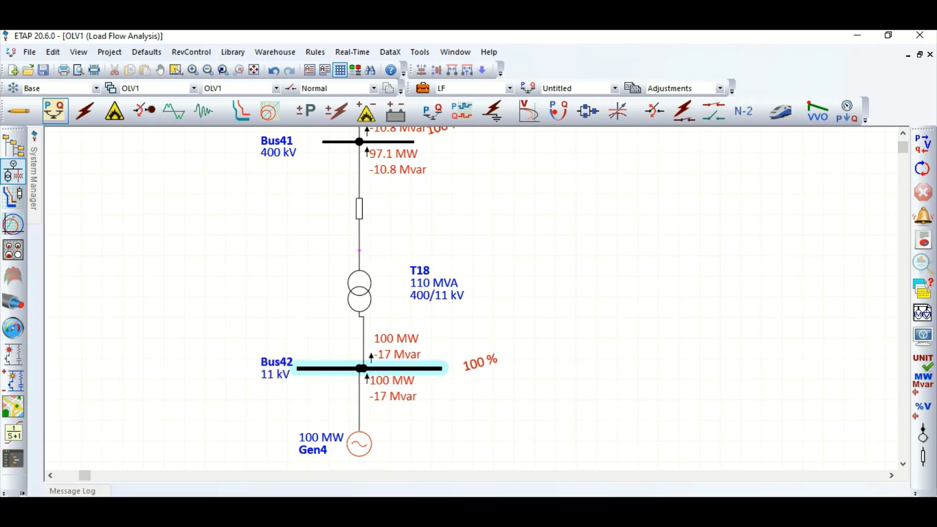
left_click(360, 444)
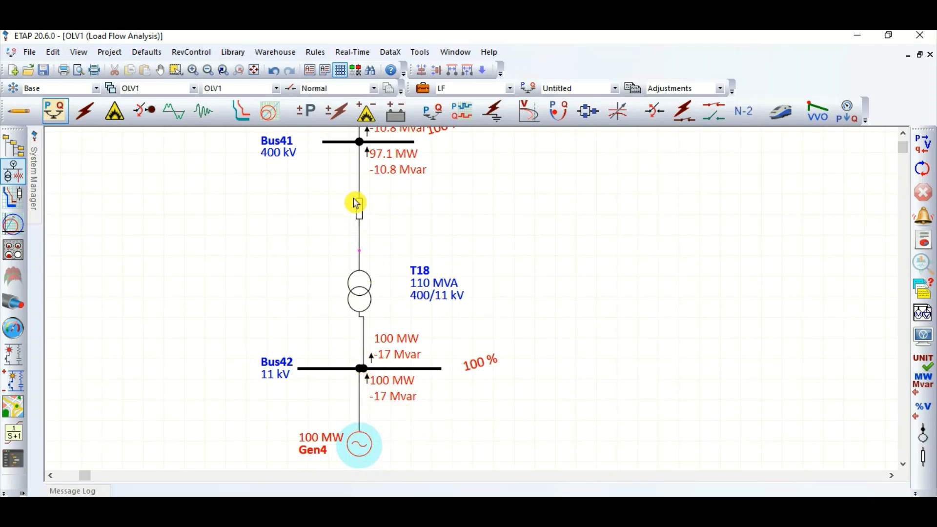
scroll(338, 399, "down", 1)
scroll(338, 401, "down", 1)
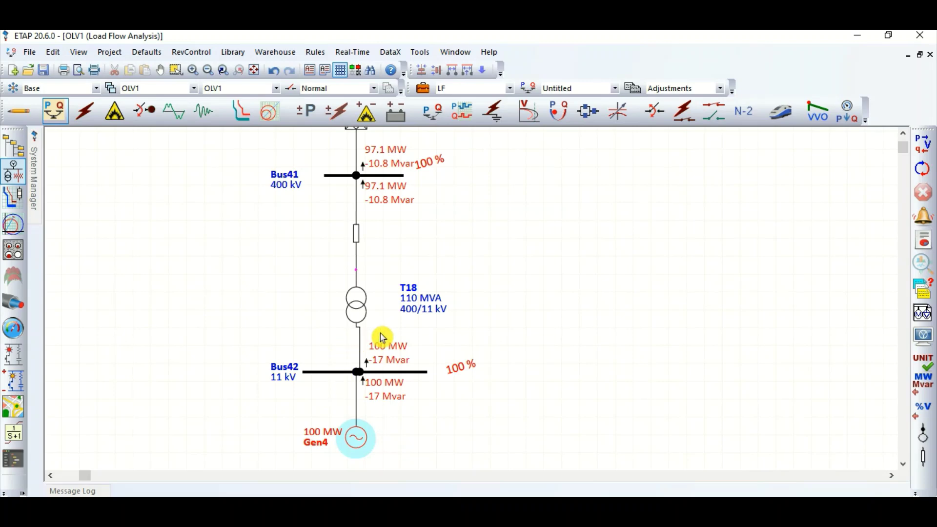
scroll(350, 448, "up", 1)
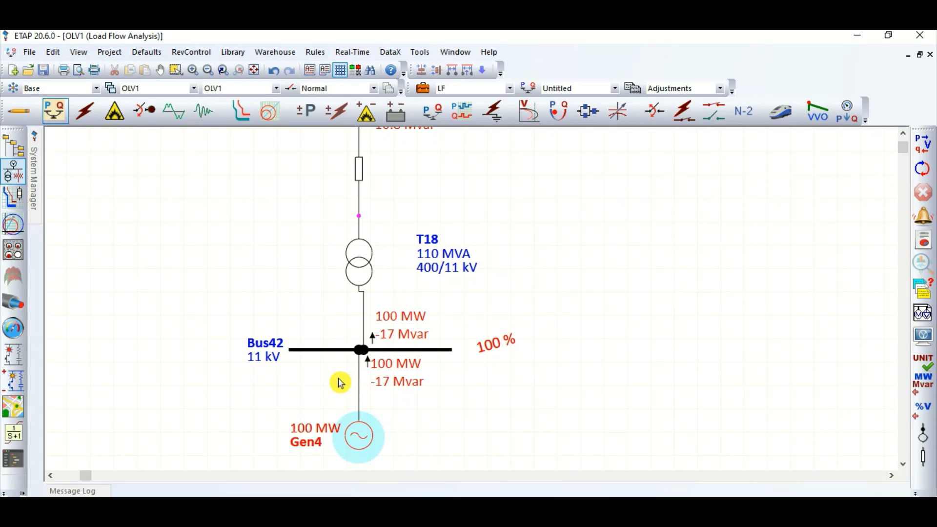
scroll(303, 451, "down", 1)
scroll(352, 251, "up", 1)
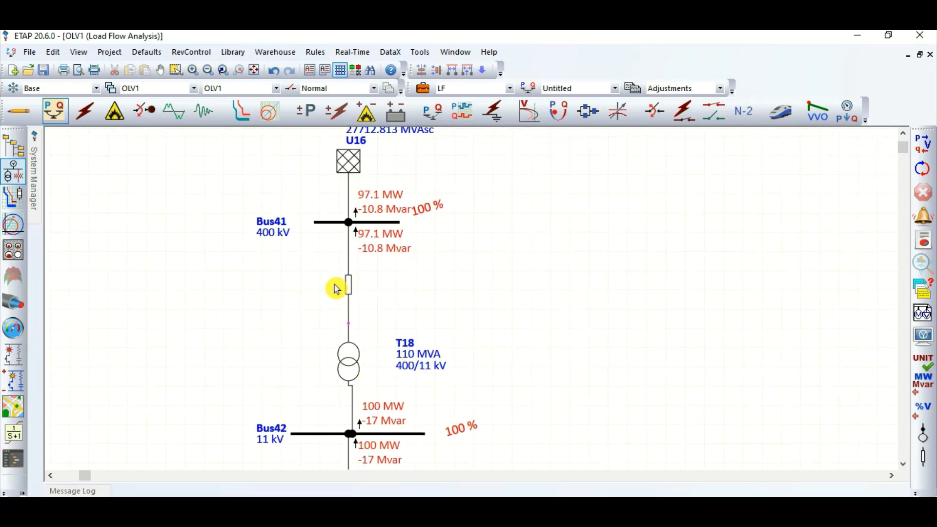
scroll(348, 307, "down", 1)
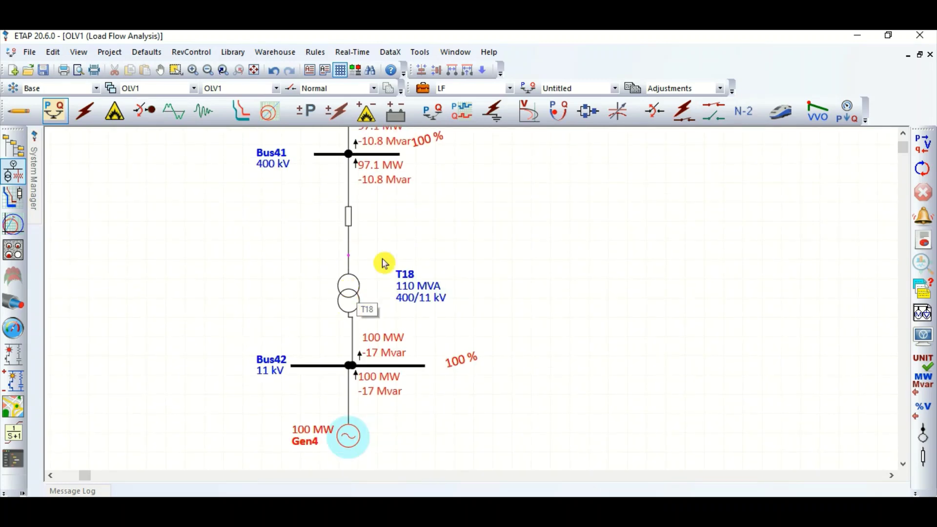
scroll(382, 254, "up", 2)
Step: Check U16 and extend Bus41's left end slightly further left
left_click(341, 288)
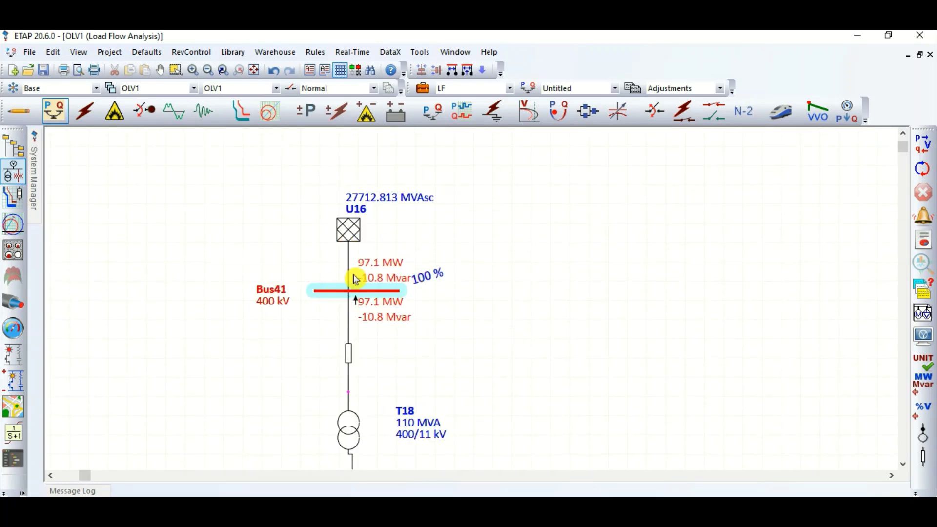
left_click(353, 226)
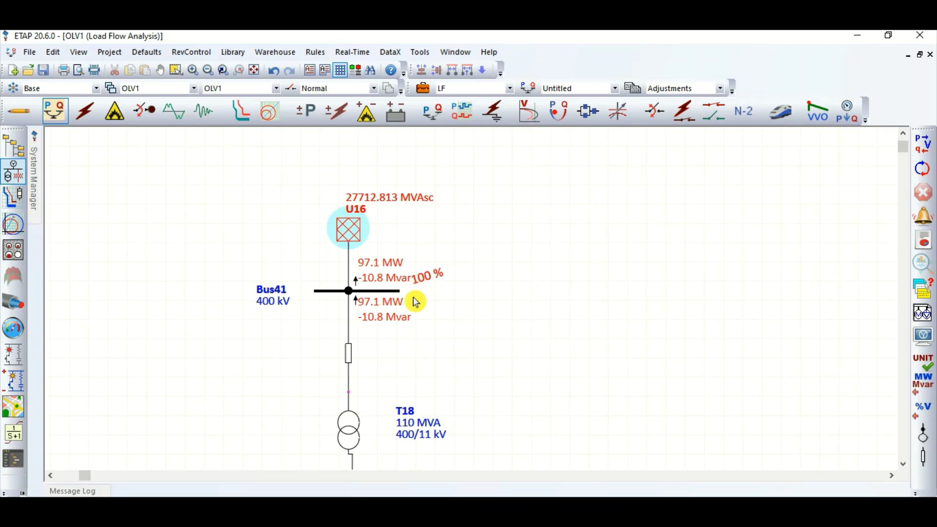
scroll(425, 307, "down", 2)
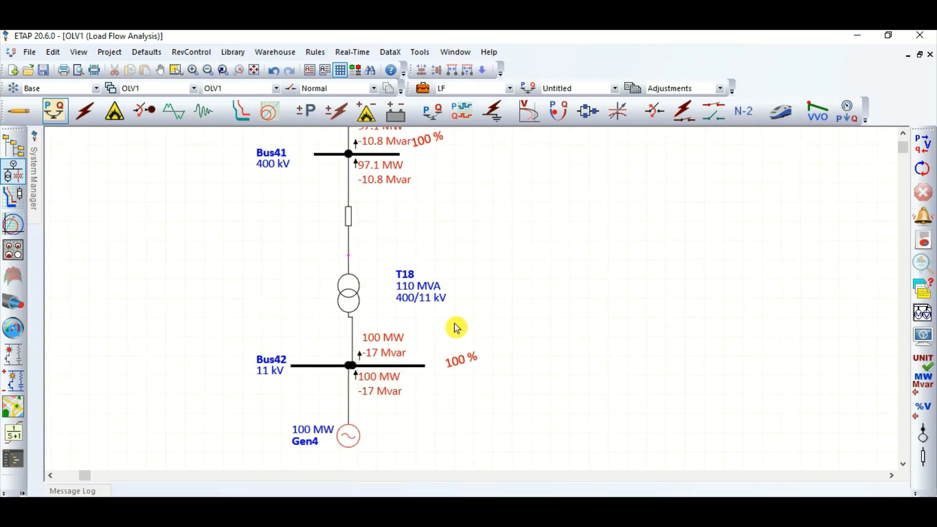
left_click(331, 155)
left_click_drag(291, 154, 292, 154)
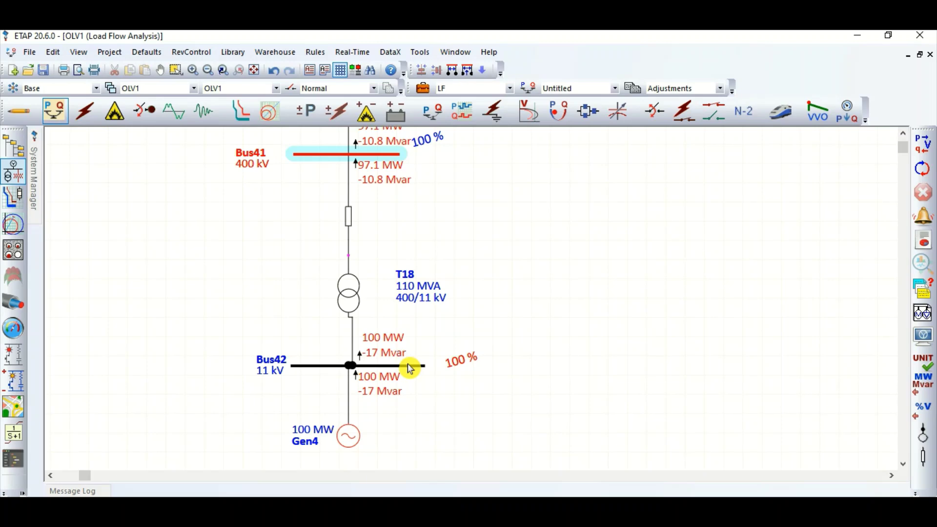
Step: Pan the diagram and nudge transformer T18 slightly down-left
scroll(354, 443, "up", 1)
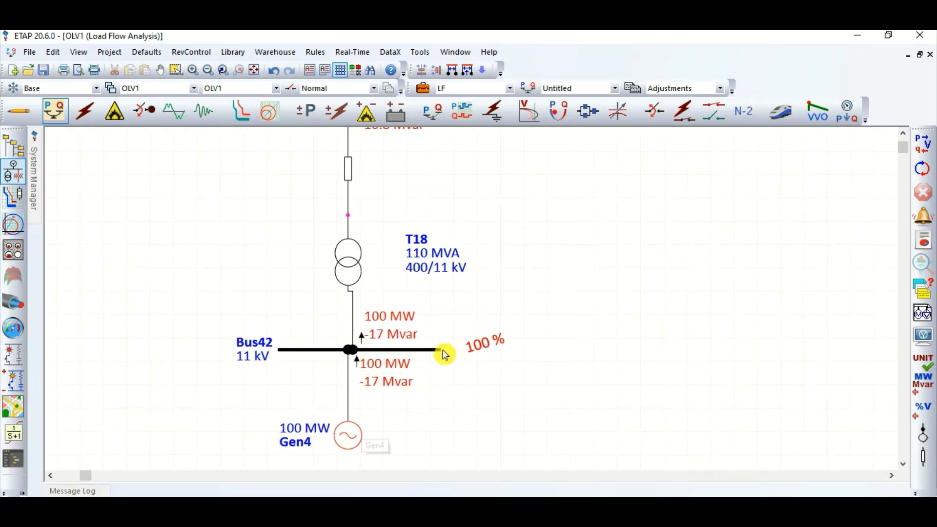
scroll(341, 404, "down", 1)
scroll(385, 426, "down", 2)
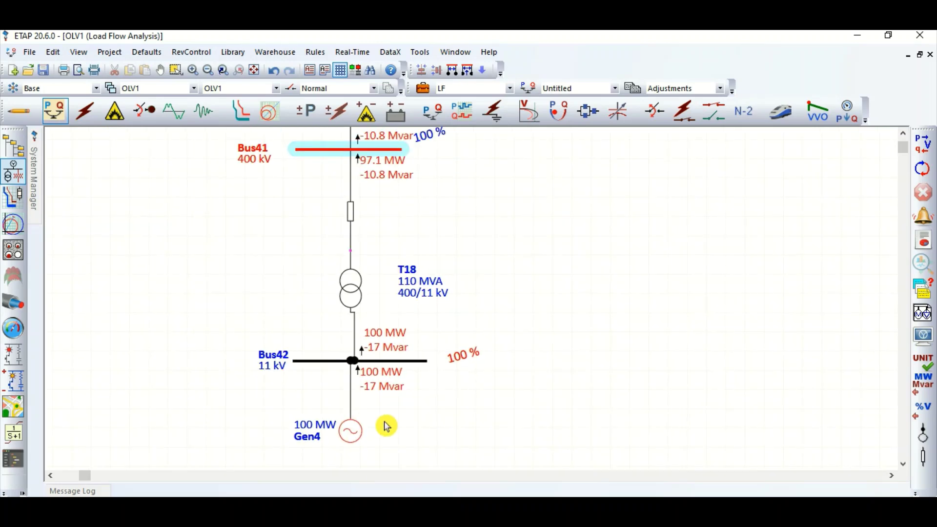
scroll(404, 413, "down", 1)
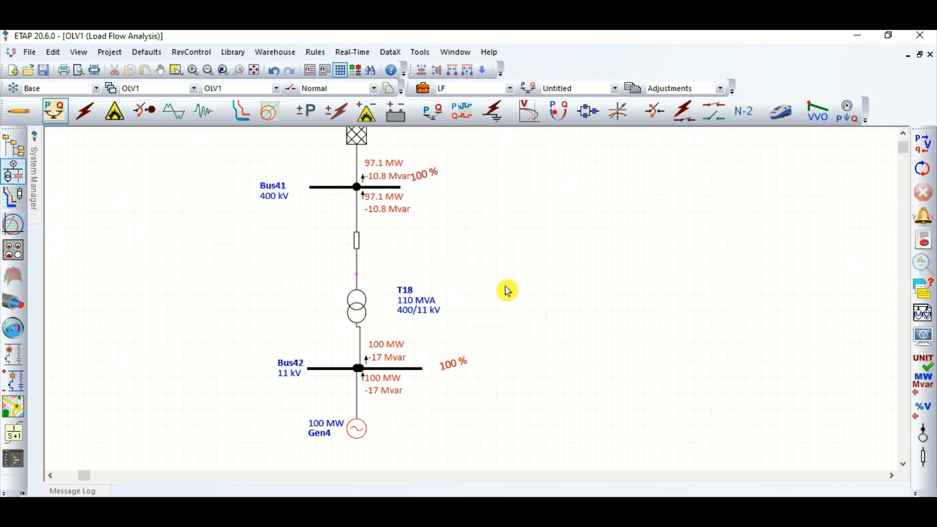
scroll(495, 297, "up", 1)
left_click_drag(494, 298, 498, 290)
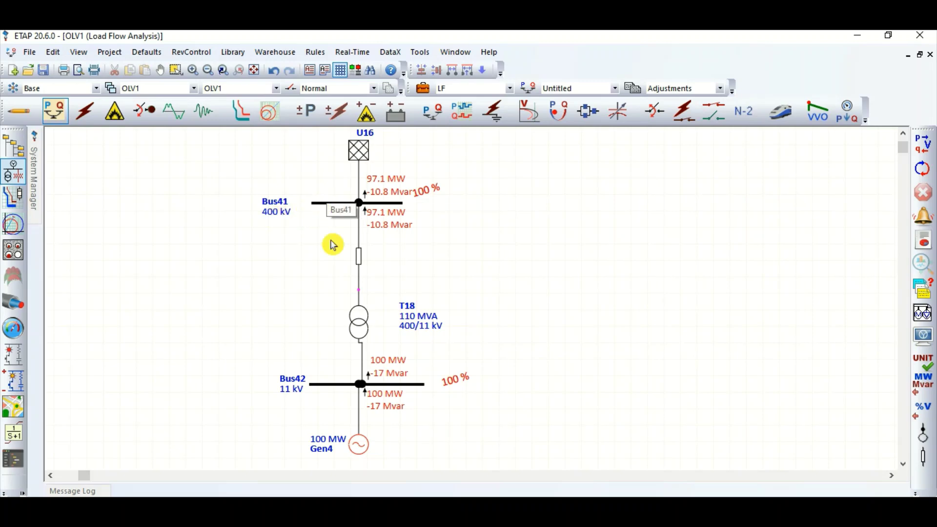
left_click(360, 328)
left_click_drag(360, 331, 358, 330)
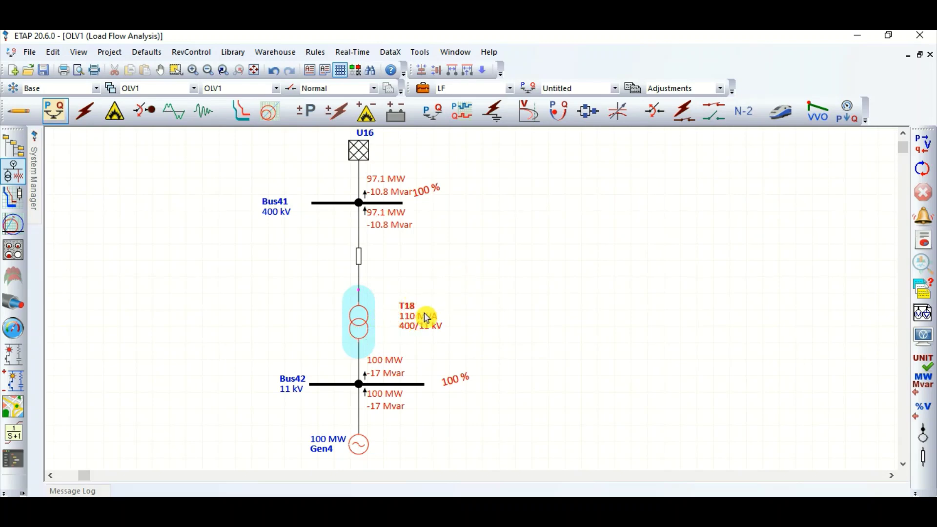
Step: Change T18's primary rating from 400 kV to 405 kV in its Rating tab
double_click(360, 329)
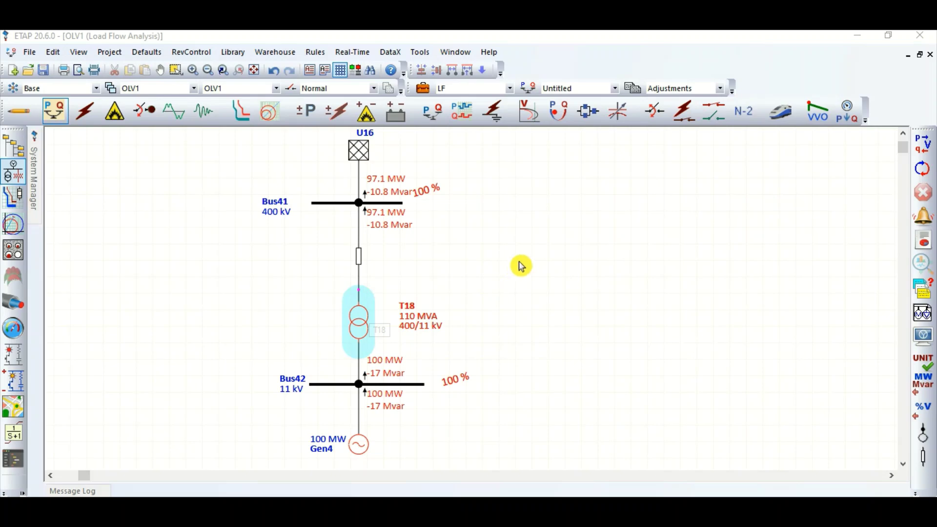
left_click_drag(475, 78, 655, 71)
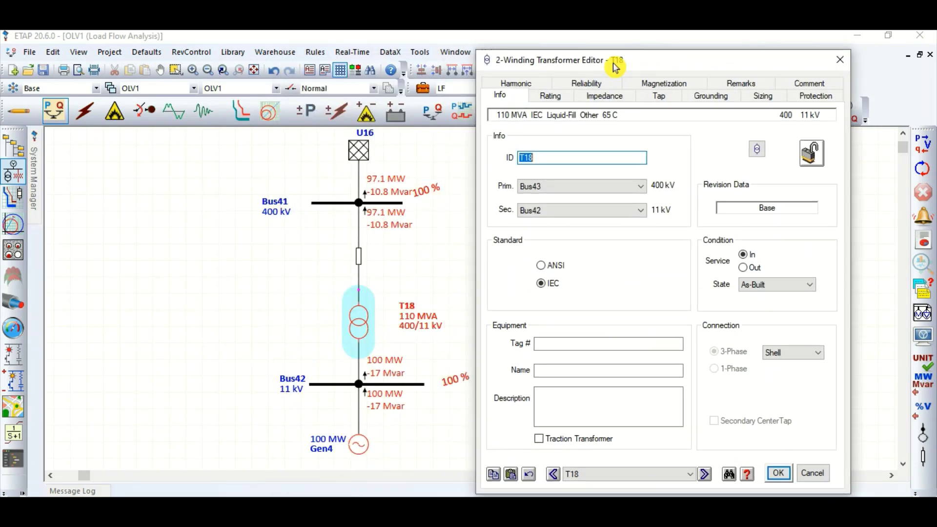
left_click(546, 104)
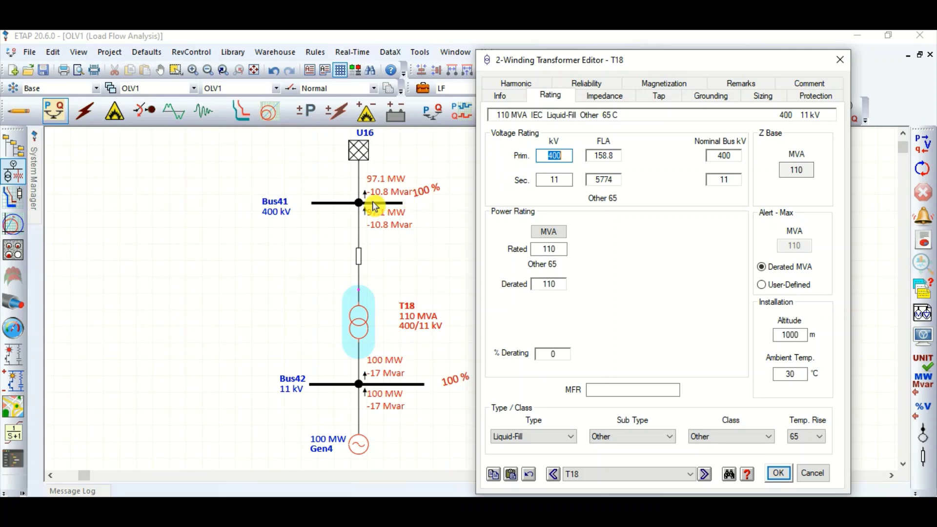
left_click(551, 160)
double_click(553, 155)
left_click(552, 159)
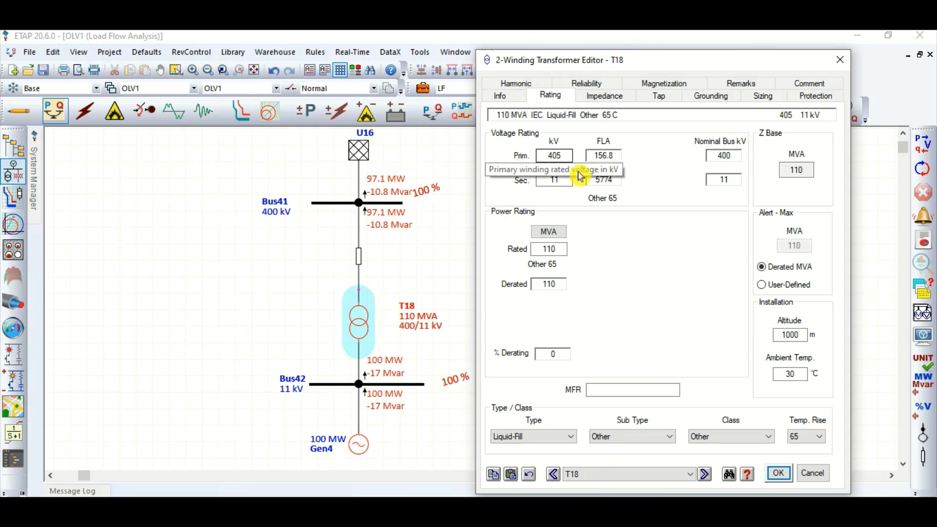
left_click(783, 477)
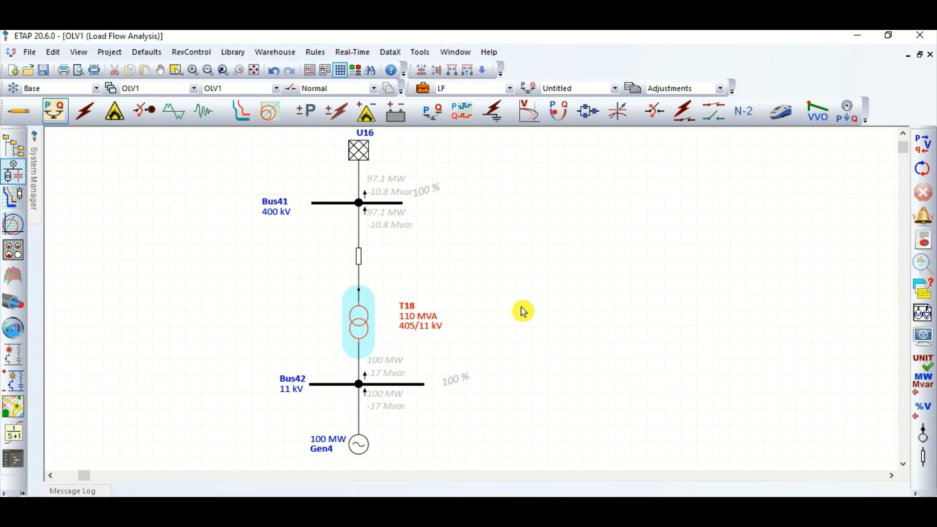
Step: Zoom over the rerun results (Bus41 97.2 MW, -0.662 Mvar) and select T18
scroll(360, 443, "up", 1)
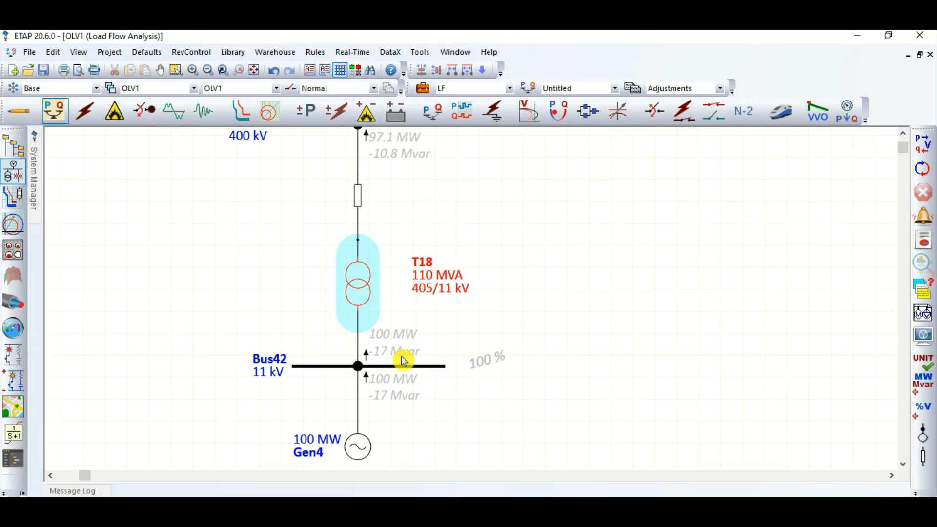
scroll(403, 359, "down", 1)
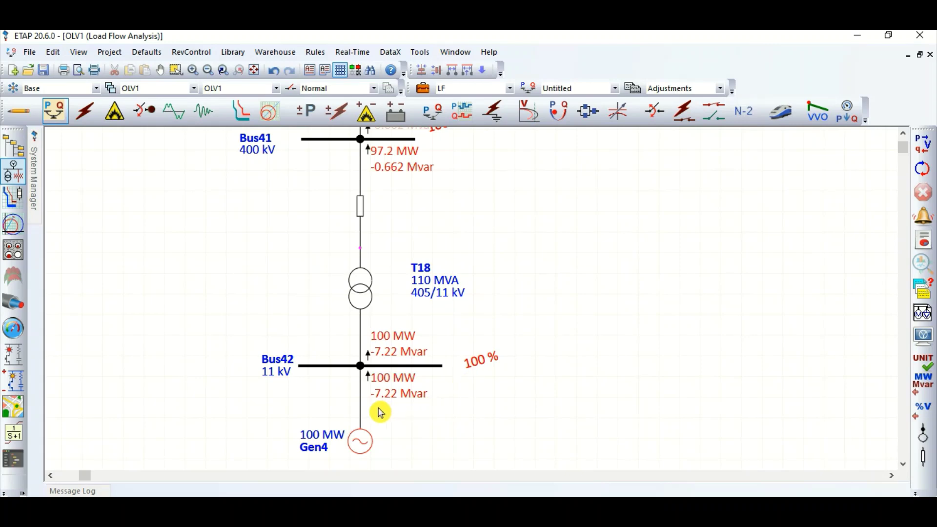
scroll(380, 413, "down", 2)
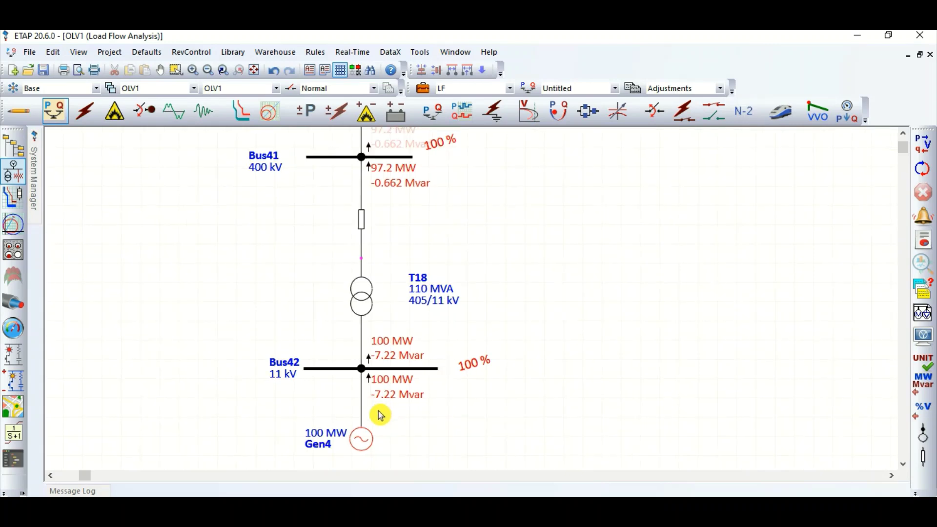
left_click(363, 314)
Step: Set T18's primary rating to 420 kV and nudge its label slightly left
double_click(435, 277)
left_click(355, 99)
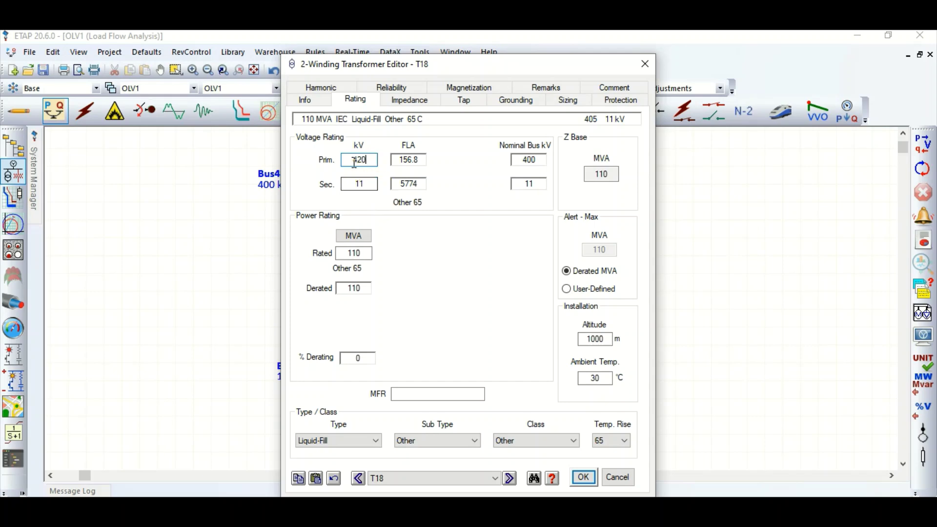
left_click_drag(373, 163, 343, 167)
left_click(583, 477)
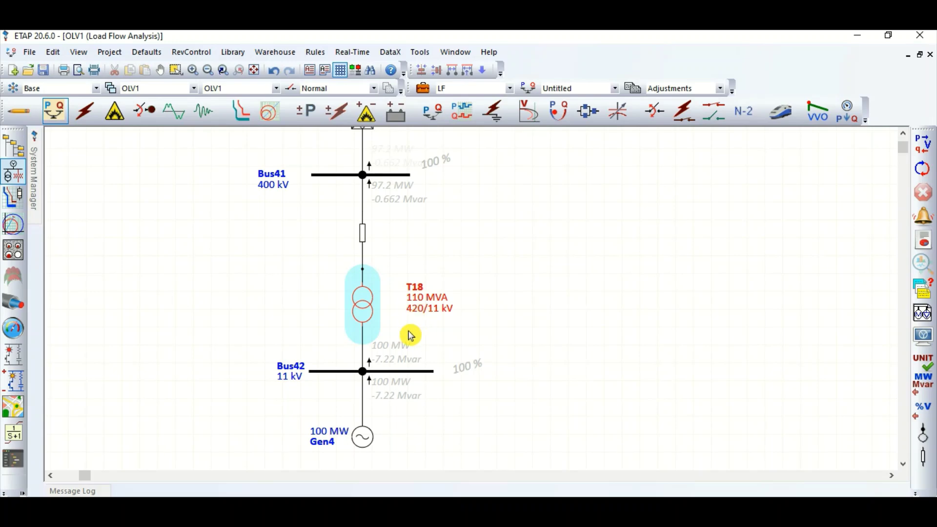
left_click_drag(421, 303, 410, 306)
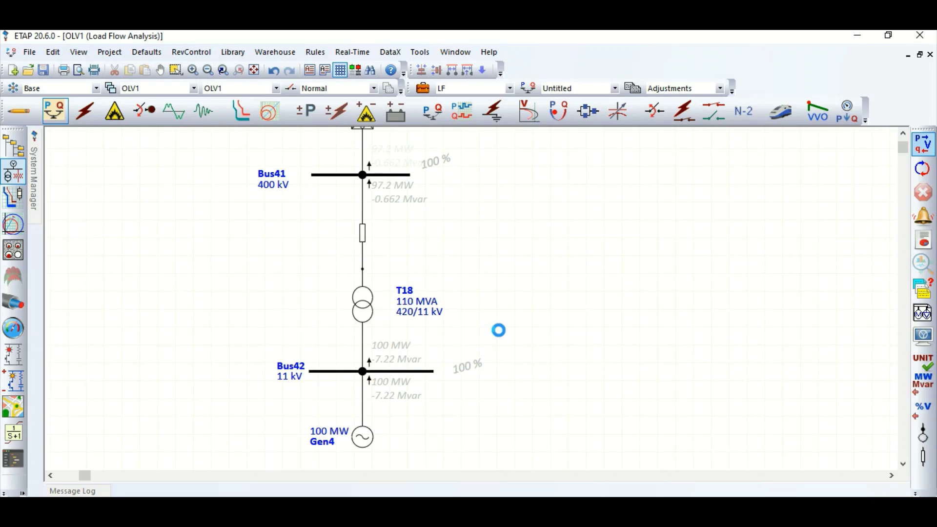
Step: Zoom from U16 to Gen4 to review 97.1 MW, 27.3 Mvar at Bus41 and 21.2 Mvar at Bus42
scroll(374, 439, "up", 1)
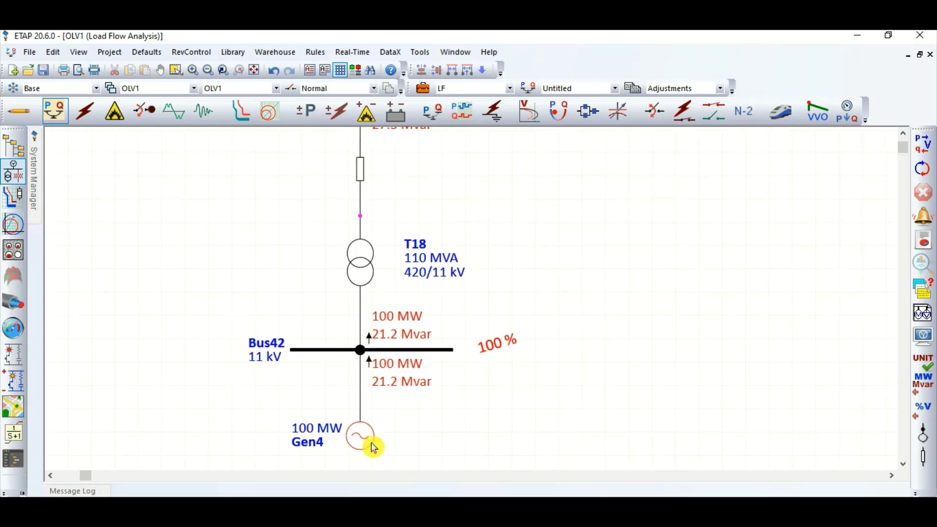
scroll(373, 447, "up", 1)
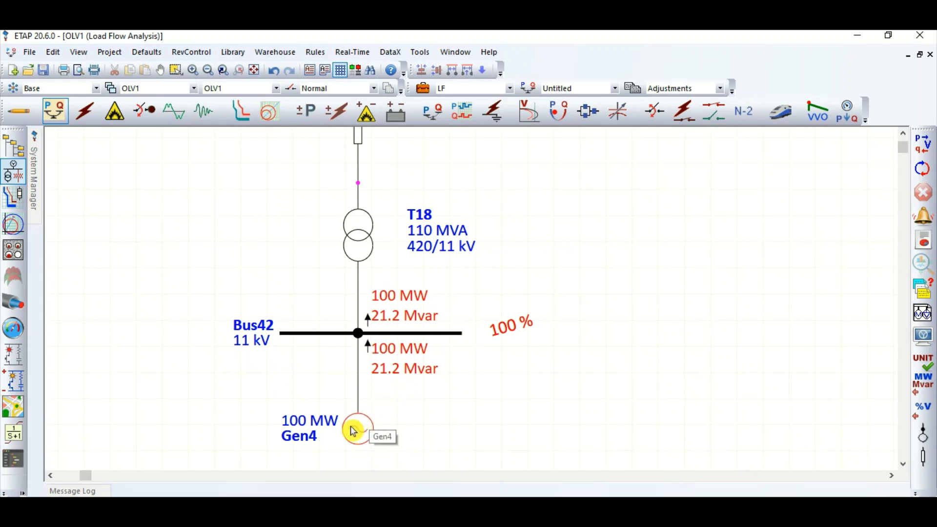
scroll(332, 436, "down", 1)
scroll(347, 426, "down", 1)
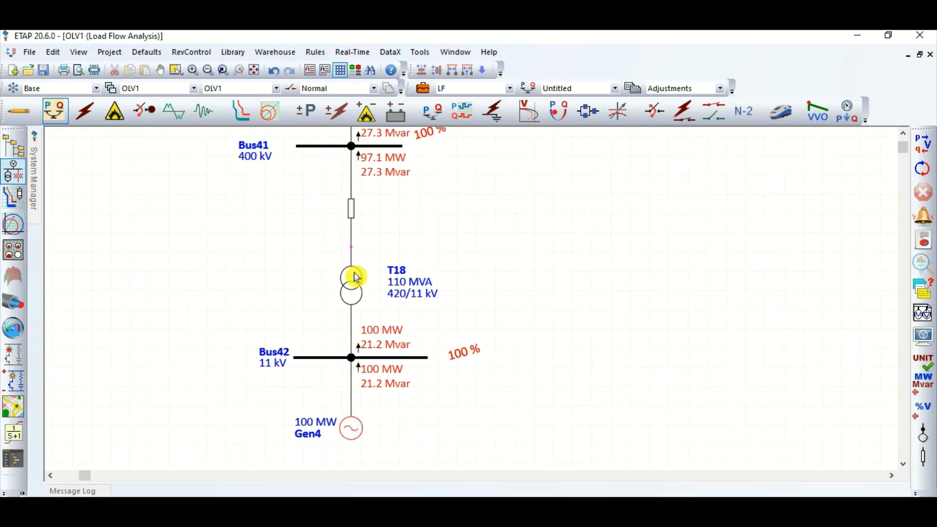
scroll(359, 239, "up", 2)
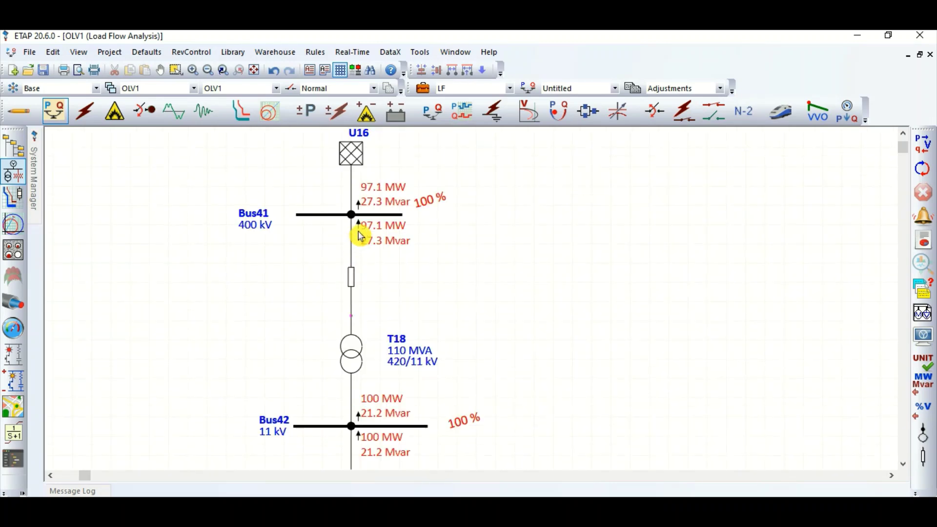
Step: Turn on Branch Losses in MW + jMvar in the load-flow Display Options
left_click(929, 340)
left_click(483, 344)
left_click(489, 479)
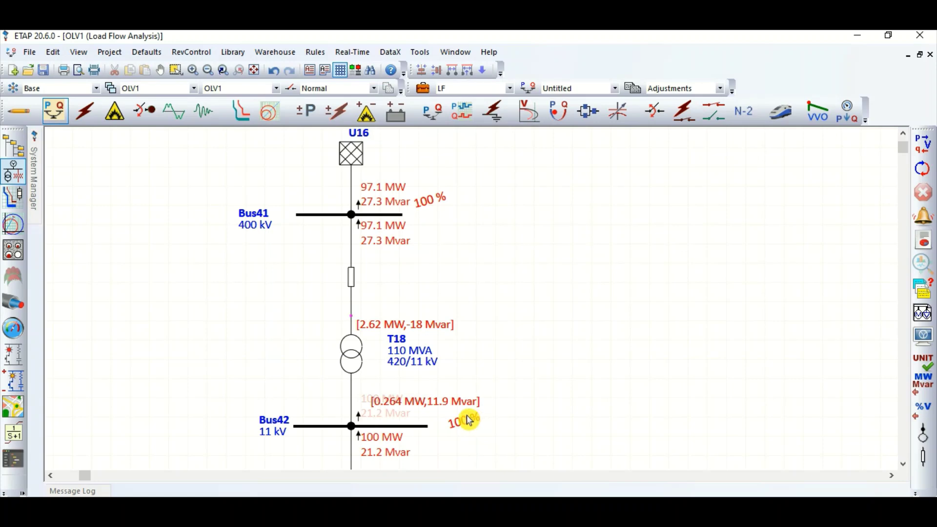
Step: Place T18's 0.264 MW, 11.9 Mvar and the line's 2.62 MW, -18 Mvar loss labels beside their branches
left_click_drag(463, 409, 530, 361)
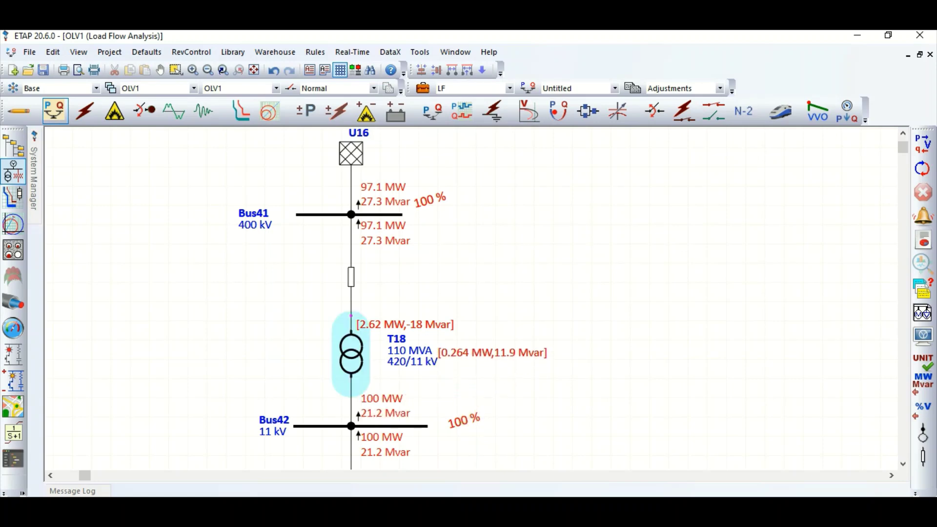
left_click(488, 398)
left_click_drag(412, 327, 447, 286)
left_click(471, 355)
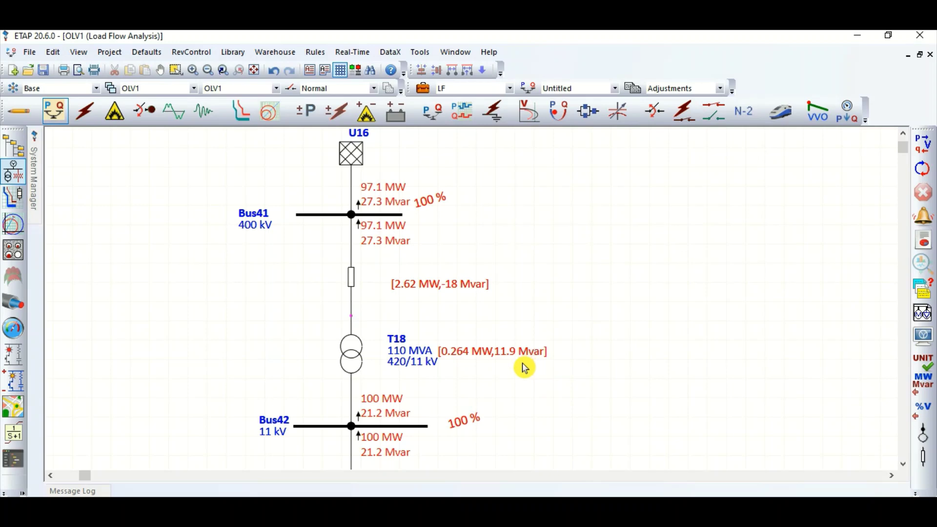
scroll(477, 395, "up", 1)
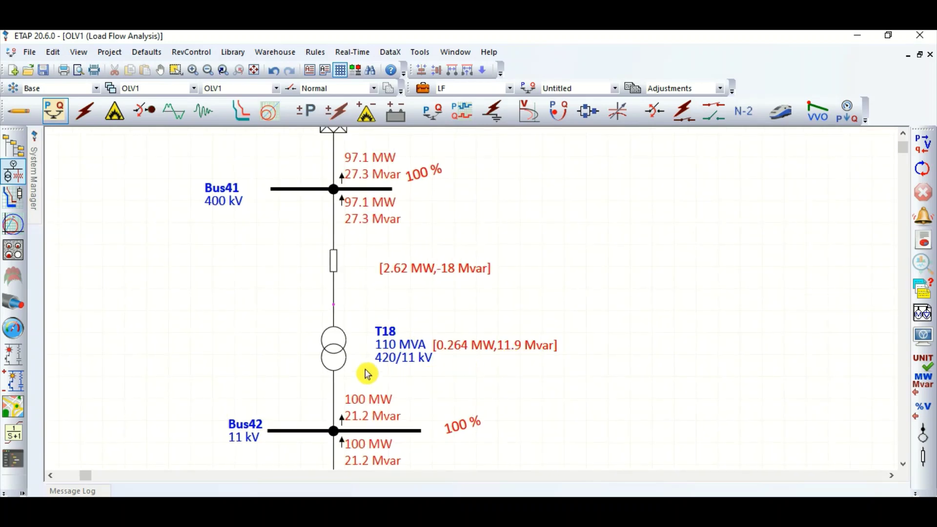
scroll(397, 447, "down", 2)
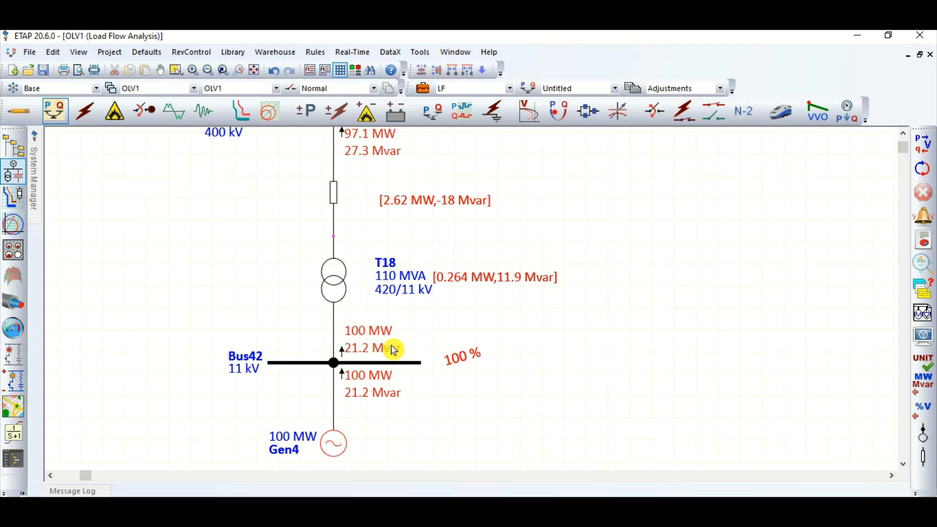
scroll(393, 349, "up", 3)
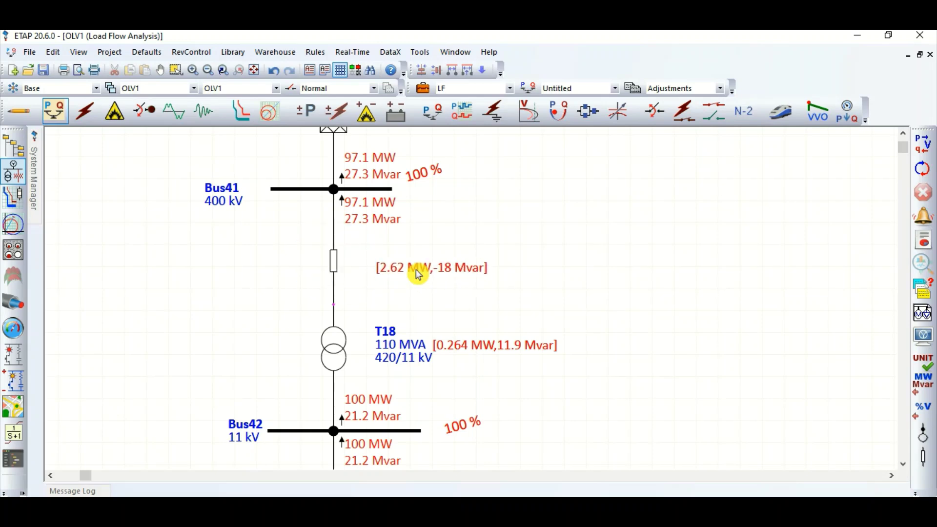
scroll(416, 275, "up", 1)
scroll(415, 282, "up", 1)
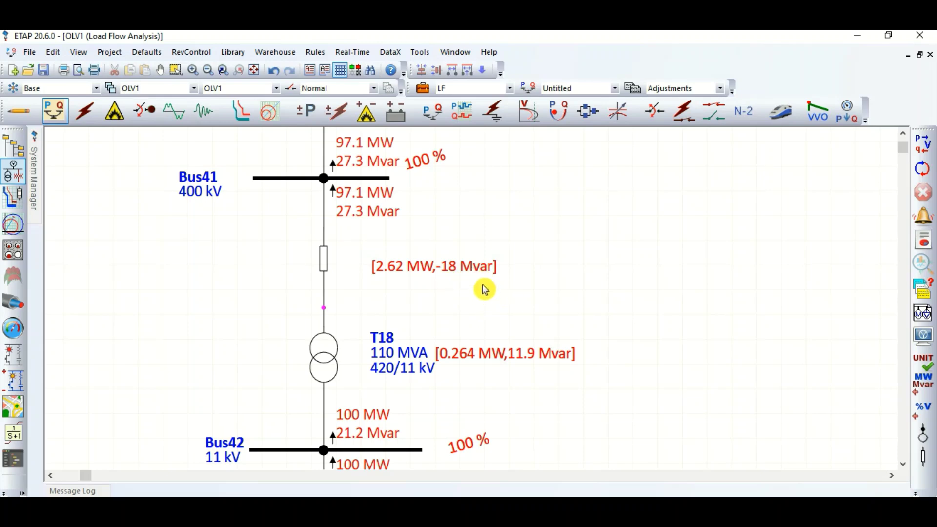
Step: Level T18's loss label with its 420/11 kV rating and nudge the line's loss label up
left_click(325, 266)
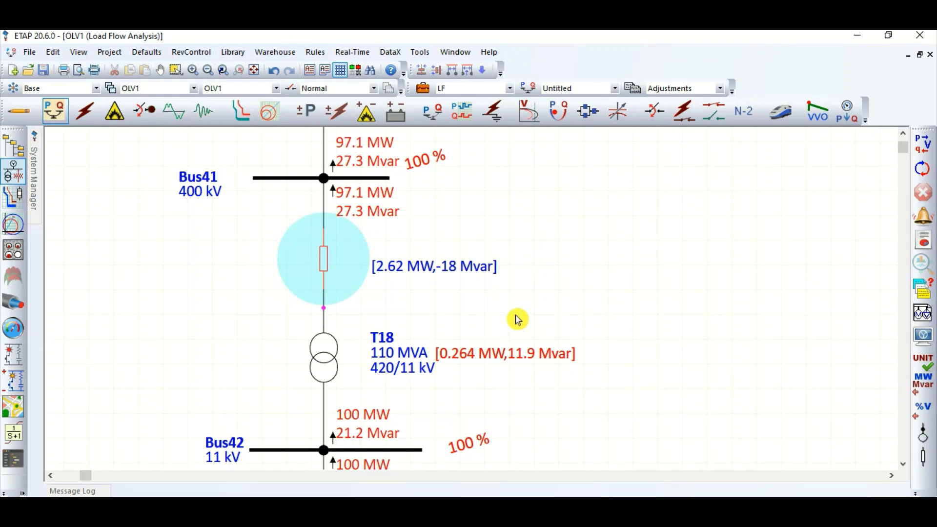
left_click_drag(511, 360, 507, 354)
left_click(326, 368)
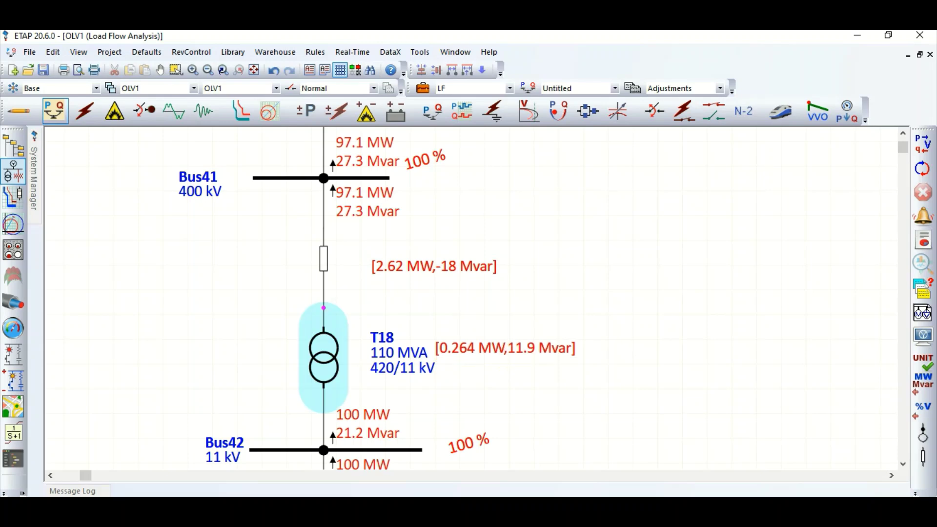
left_click_drag(504, 363, 504, 372)
left_click_drag(458, 278, 468, 276)
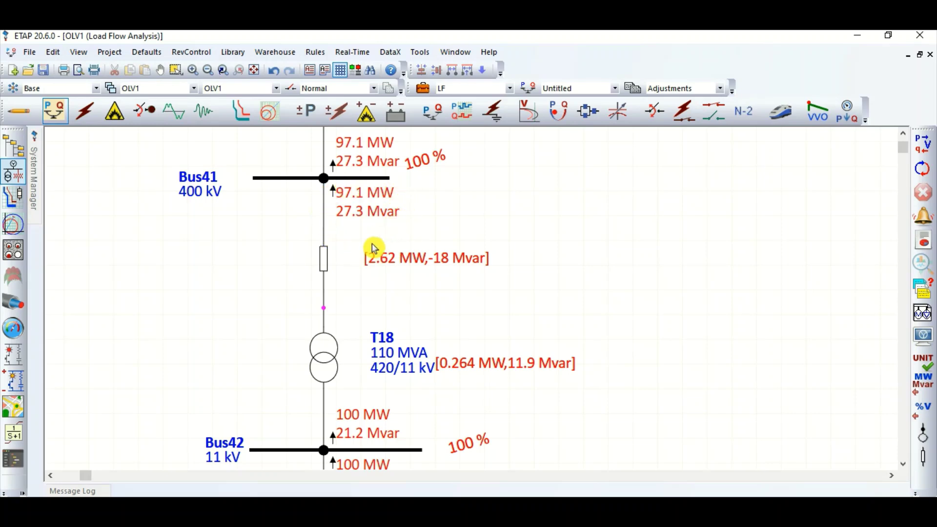
scroll(369, 258, "up", 2)
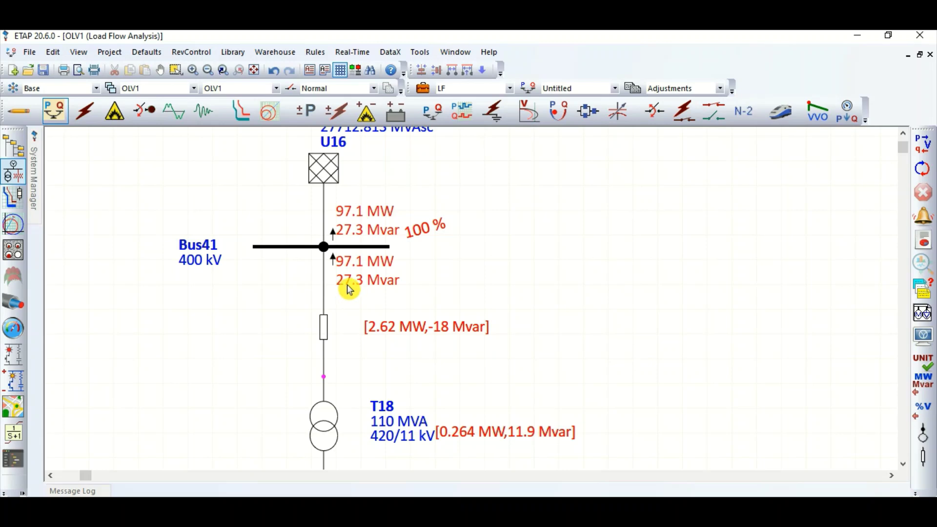
scroll(342, 300, "down", 1)
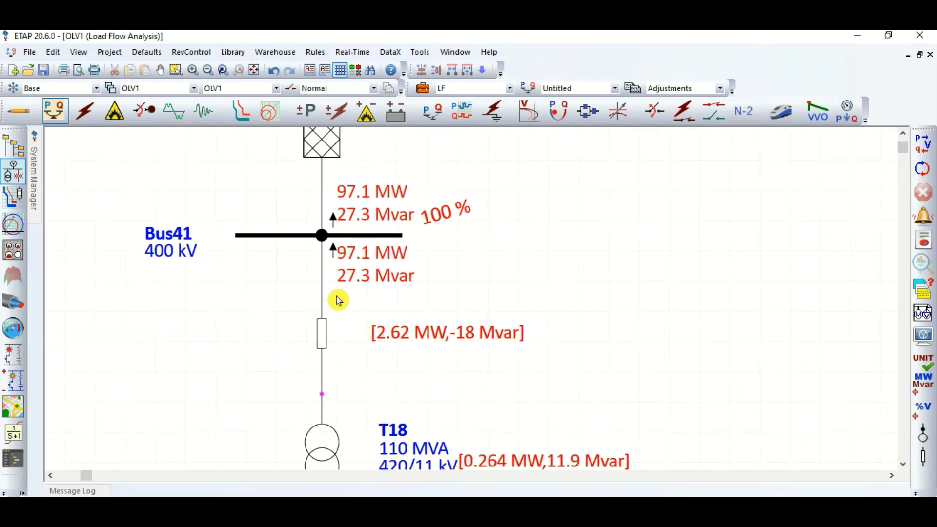
scroll(328, 253, "down", 2)
Step: Nudge Bus42's 100 % voltage label down-left, then deselect the bus
scroll(410, 273, "down", 5)
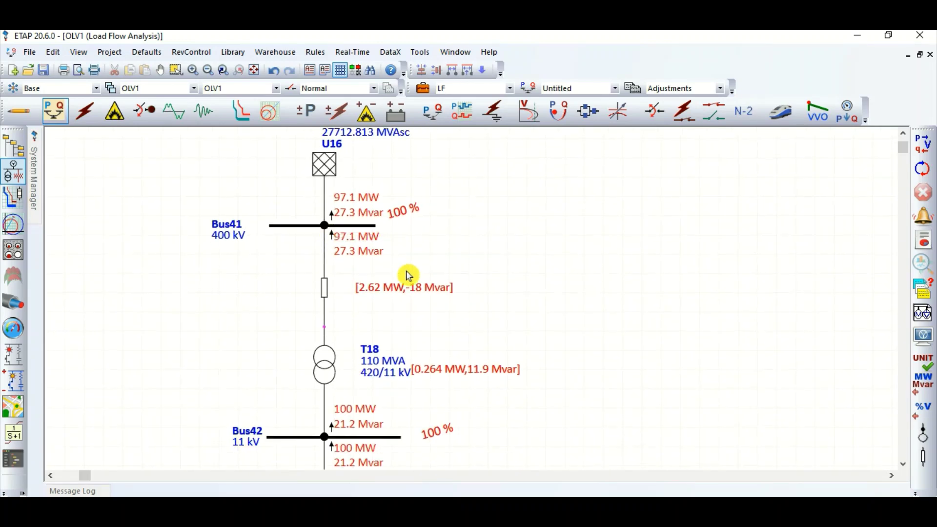
scroll(313, 350, "up", 1)
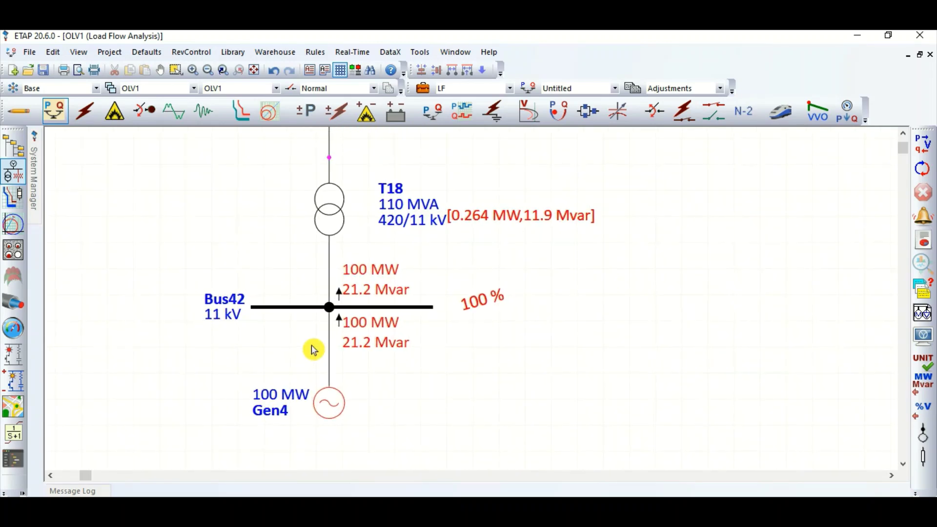
left_click(419, 307)
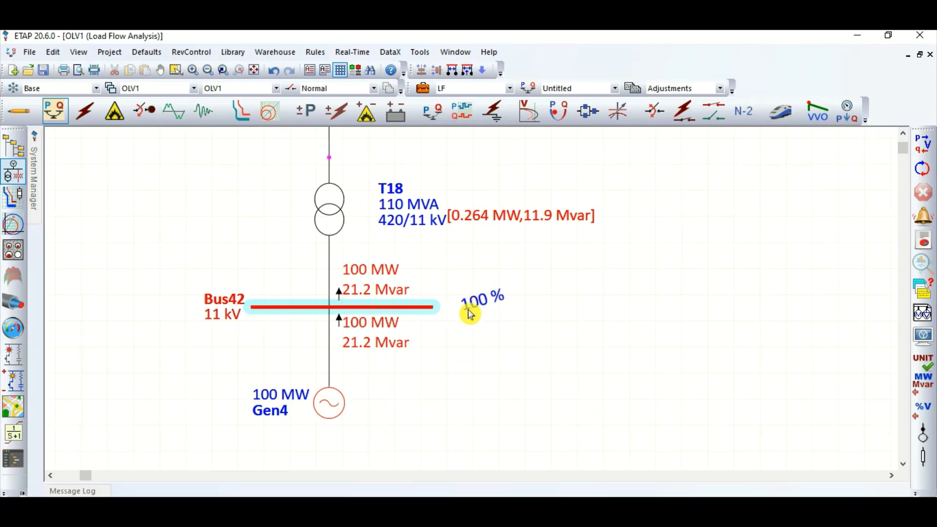
left_click_drag(476, 309, 470, 316)
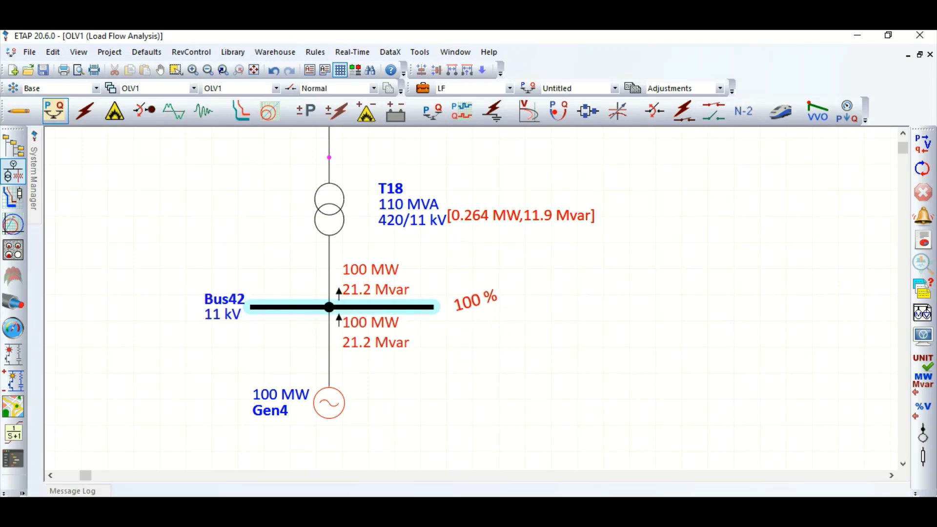
left_click(447, 313)
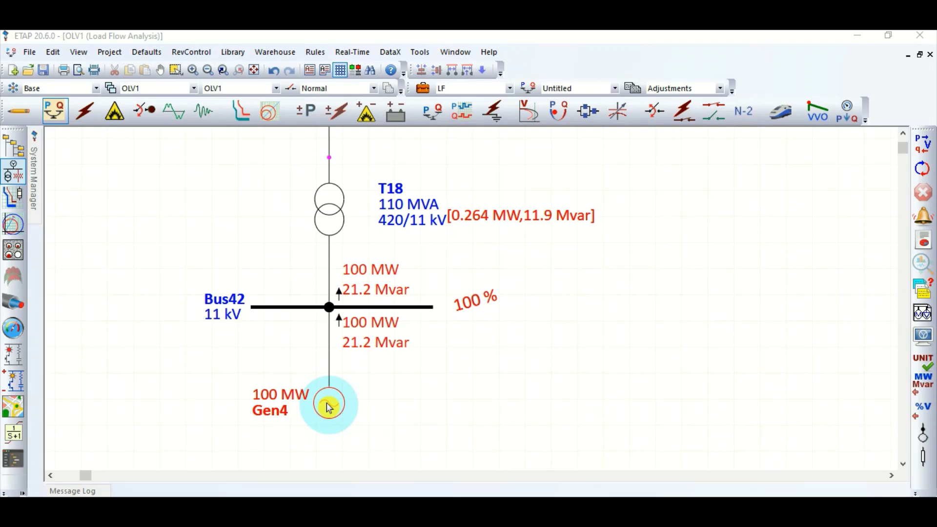
Step: View Gen4's generator editor, close it, and clear the selection
double_click(328, 403)
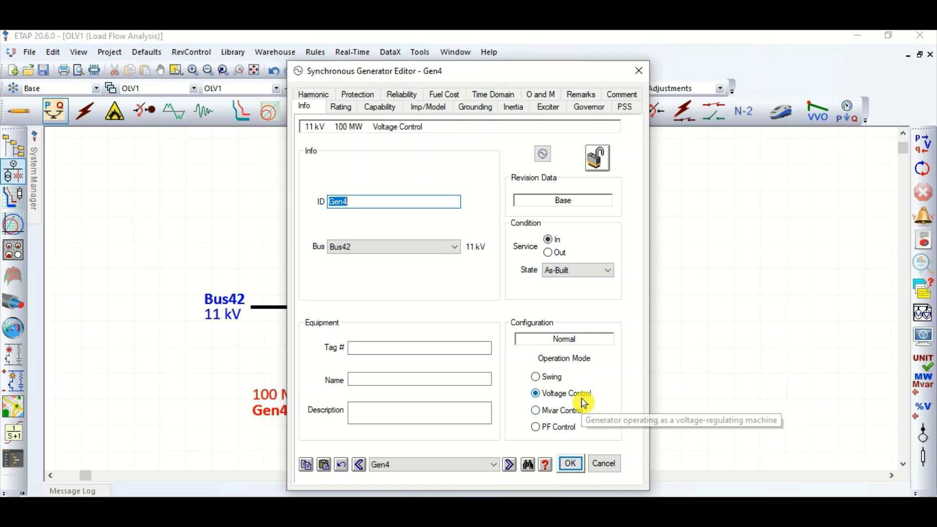
left_click(578, 464)
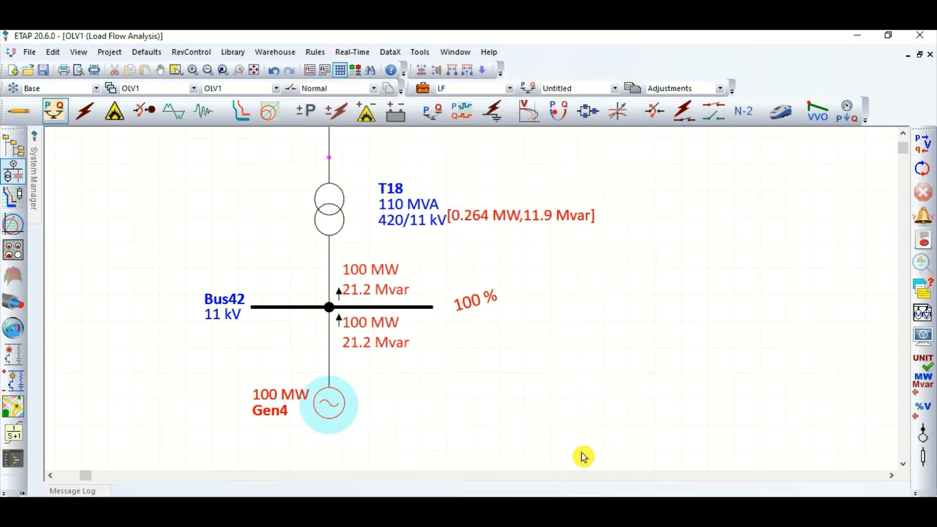
left_click(432, 307)
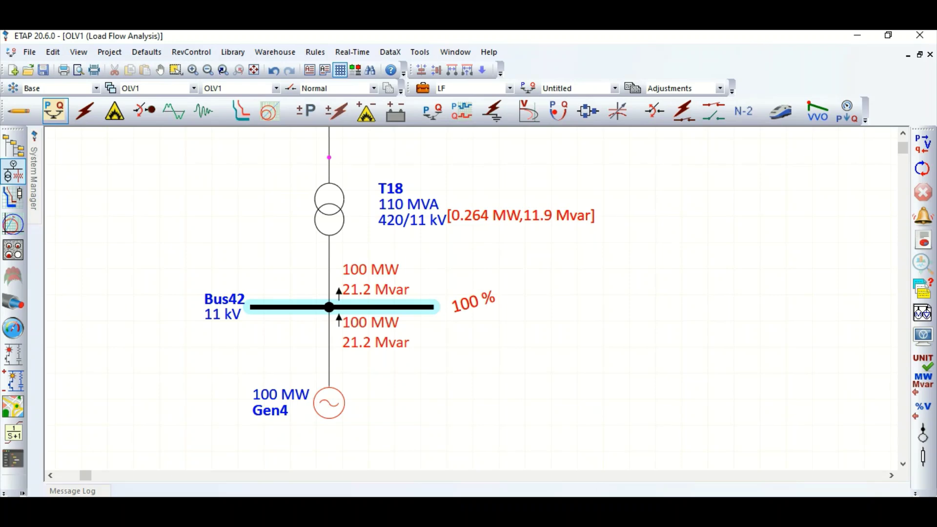
left_click(464, 306)
Step: Zoom over the diagram and reopen Gen4's Synchronous Generator Editor
scroll(422, 433, "down", 1)
scroll(422, 433, "down", 2)
scroll(442, 403, "up", 2)
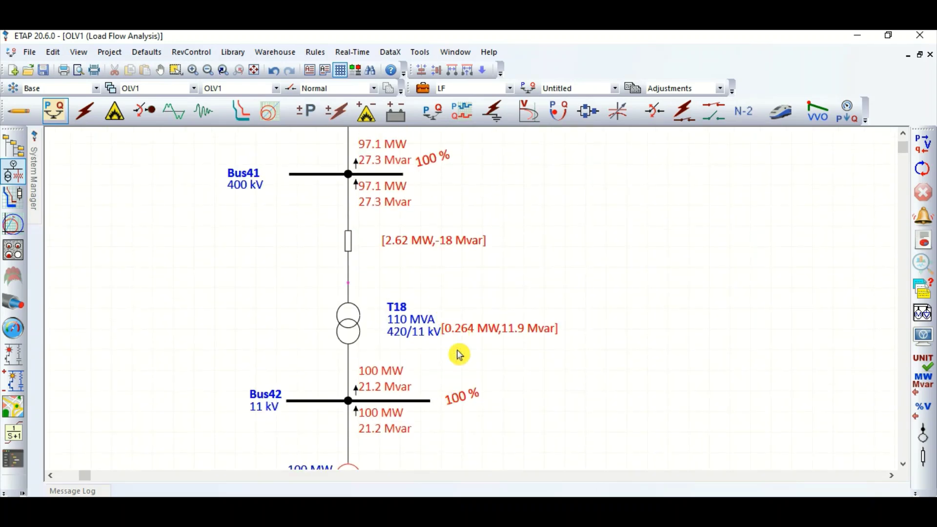
scroll(397, 314, "down", 1)
scroll(411, 405, "down", 2)
scroll(411, 404, "down", 1)
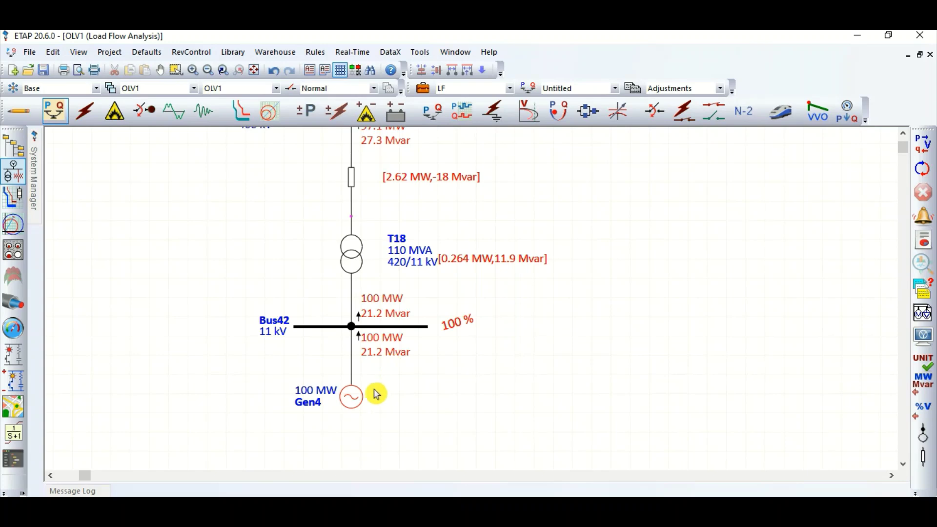
scroll(362, 381, "up", 1)
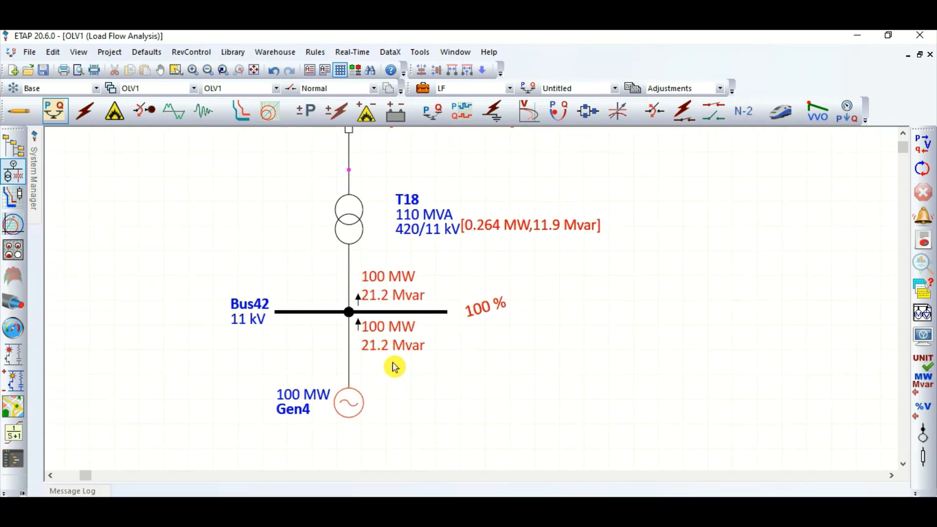
double_click(355, 409)
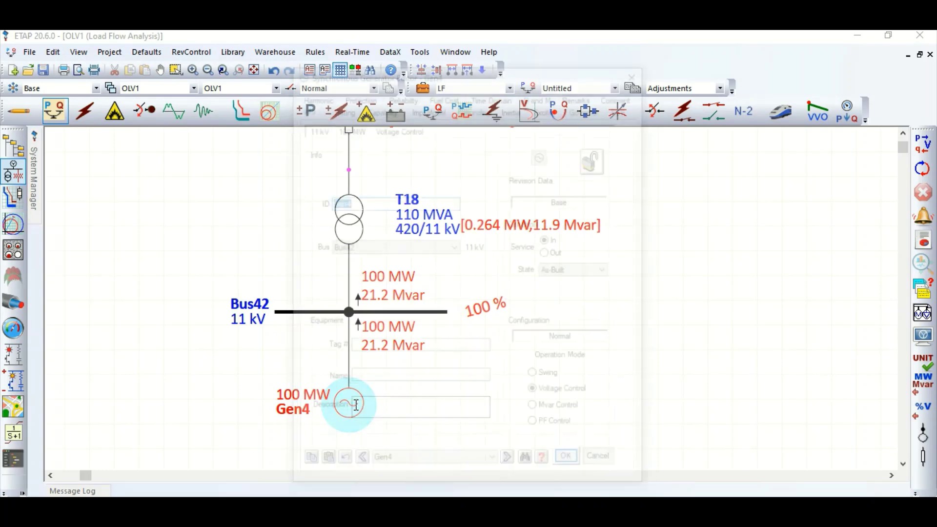
Step: Review Gen4's ratings (100 MW, 11 kV, 85 % PF, 117.647 MVA) and cancel without changes
left_click_drag(420, 81, 620, 86)
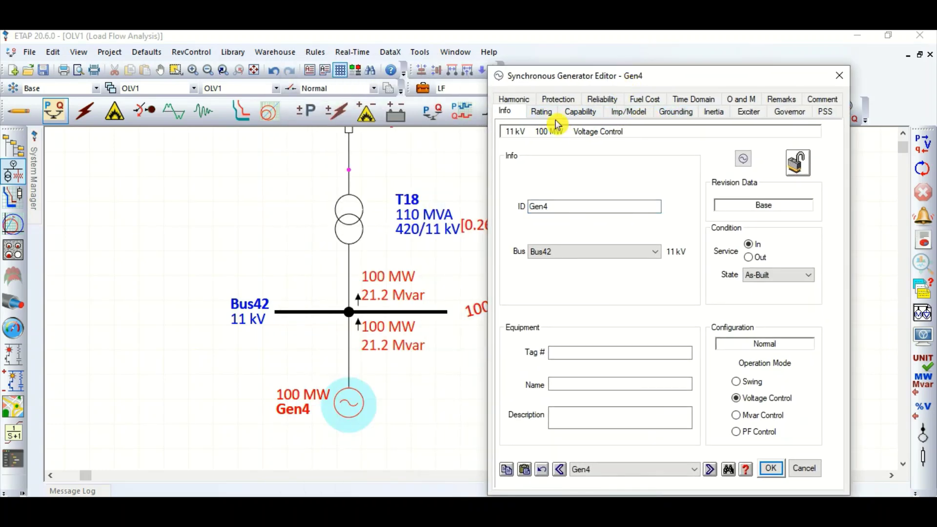
left_click(541, 111)
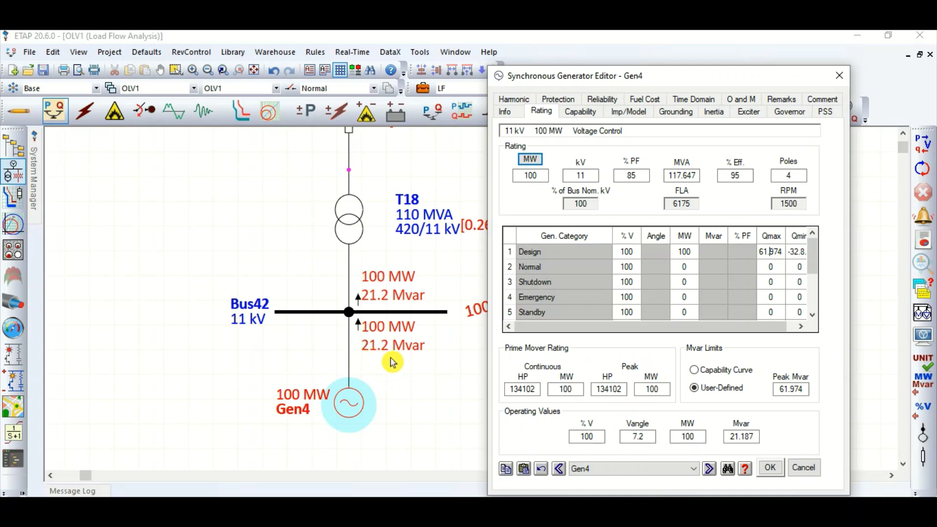
left_click(804, 468)
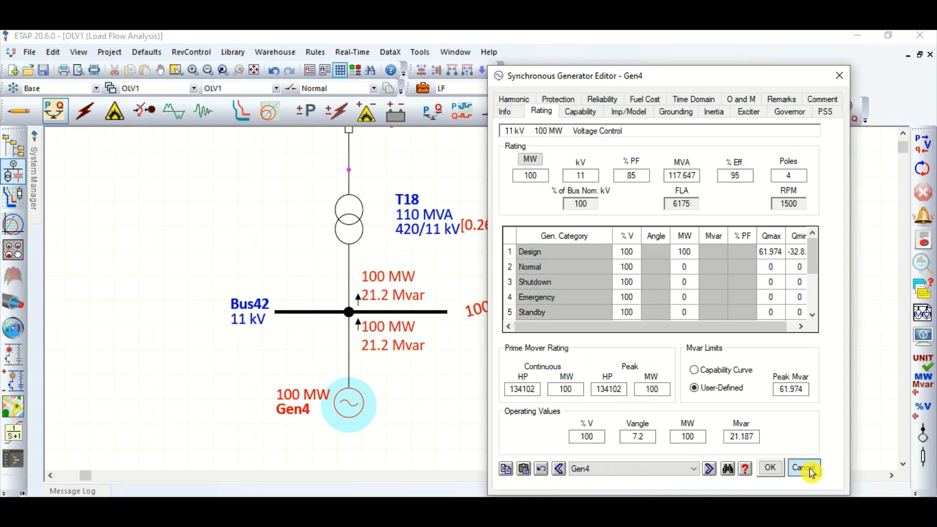
scroll(450, 365, "down", 1)
scroll(453, 393, "up", 5)
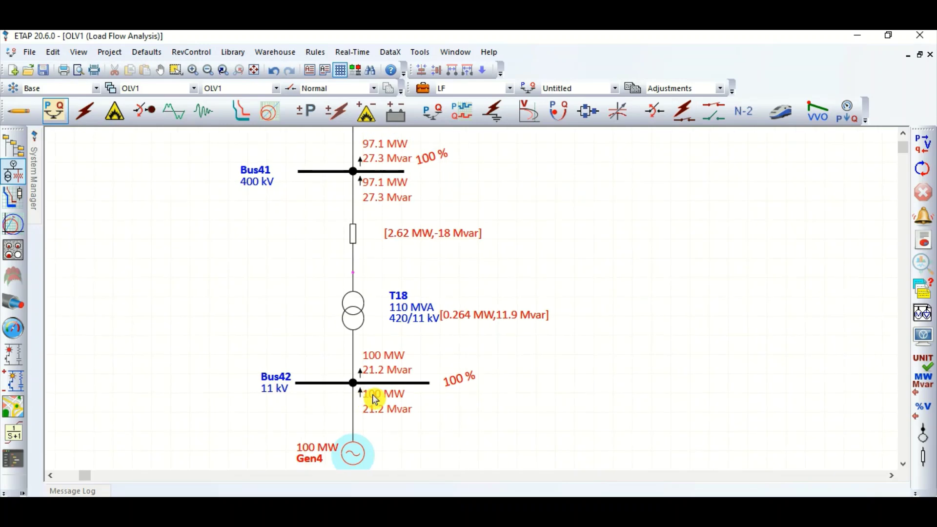
scroll(376, 257, "up", 2)
scroll(390, 278, "down", 1)
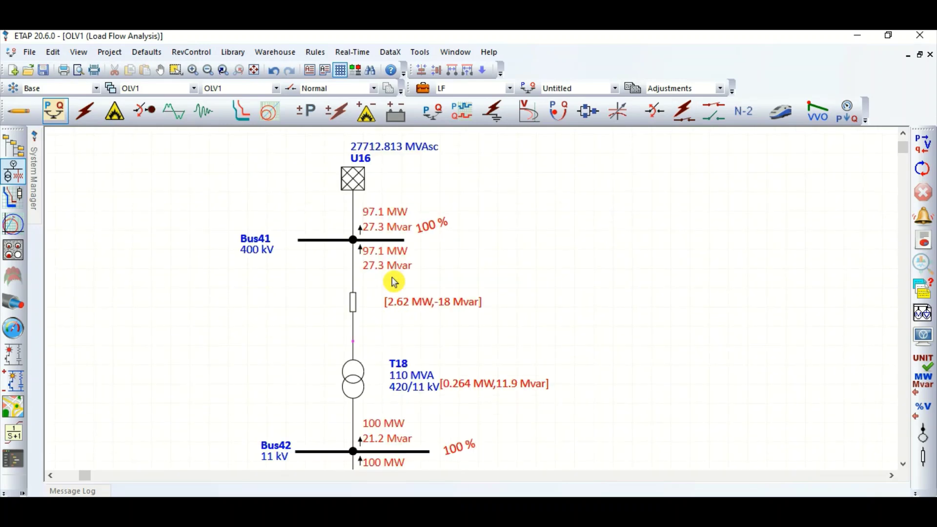
scroll(460, 203, "down", 1)
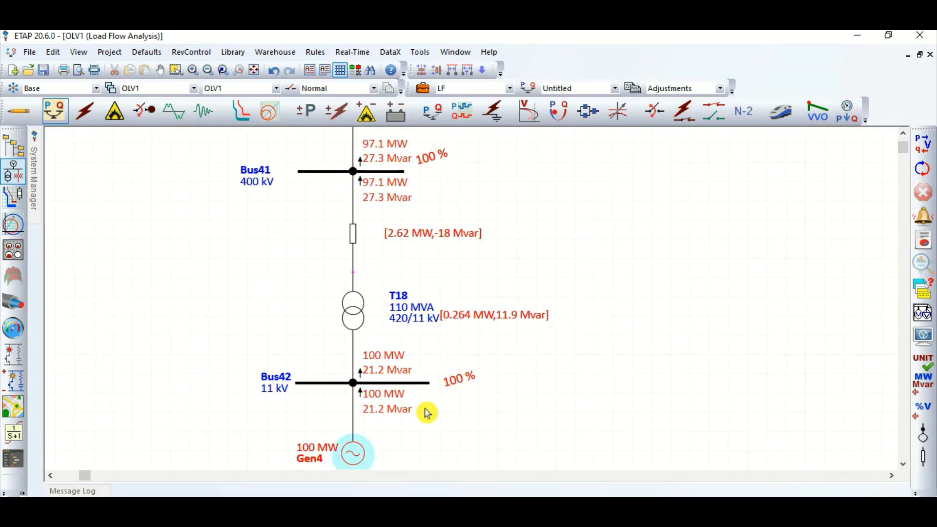
scroll(429, 411, "down", 1)
scroll(381, 378, "up", 2)
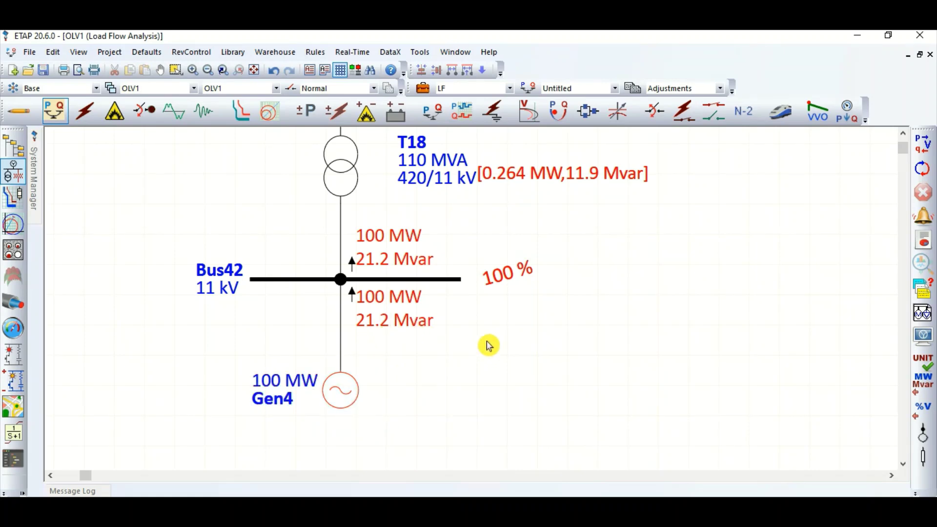
double_click(342, 392)
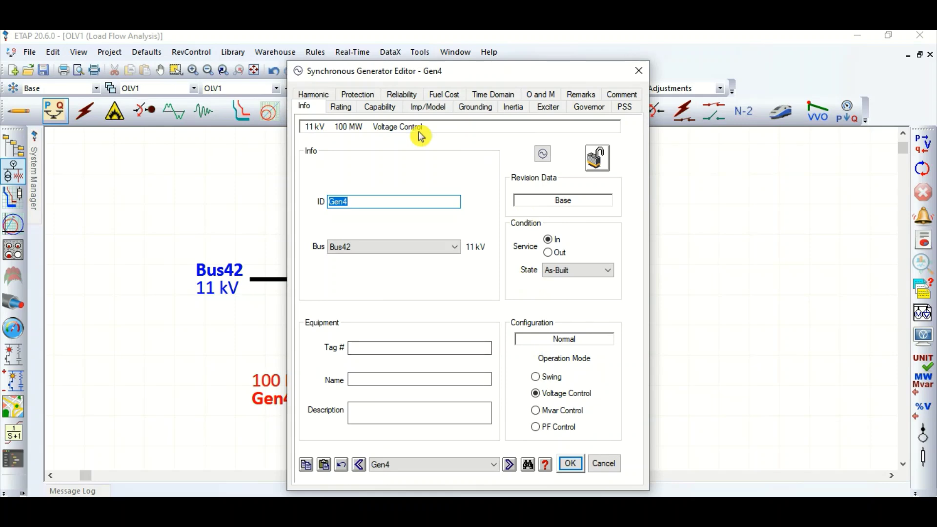
left_click(340, 107)
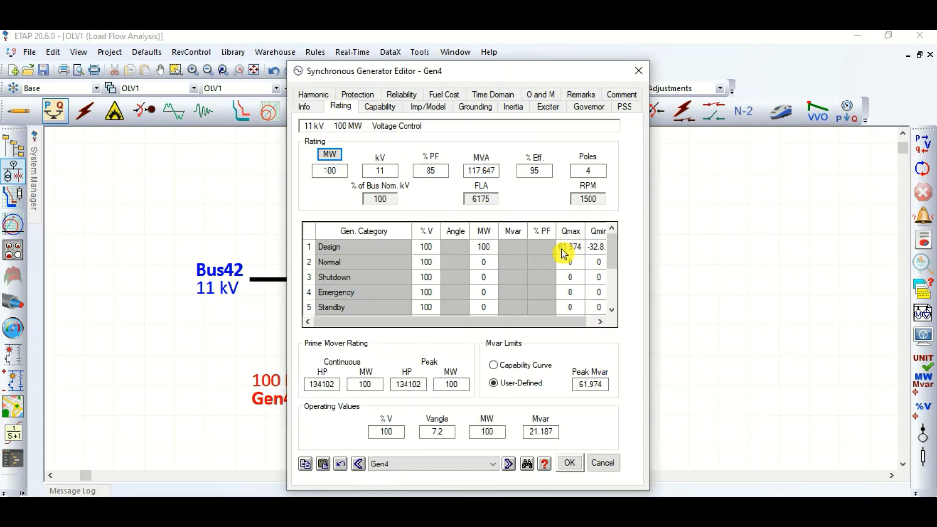
left_click(577, 248)
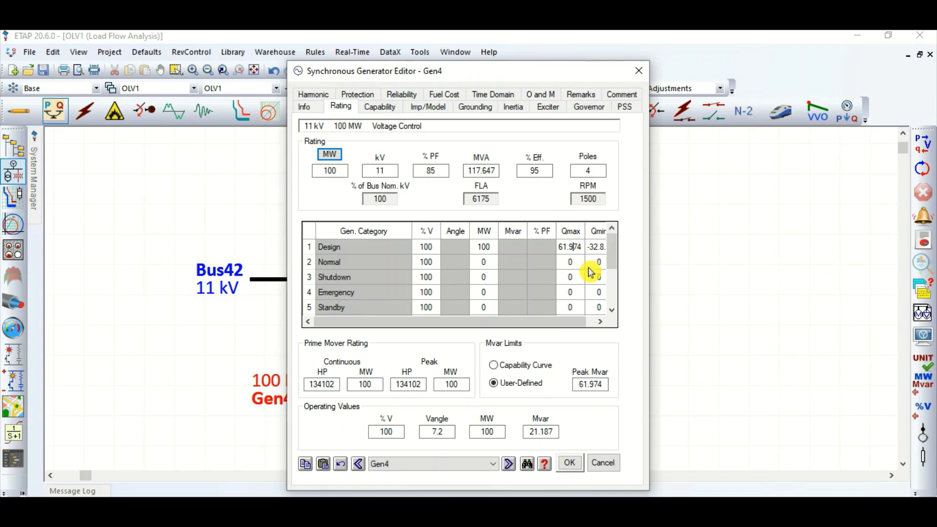
left_click(604, 463)
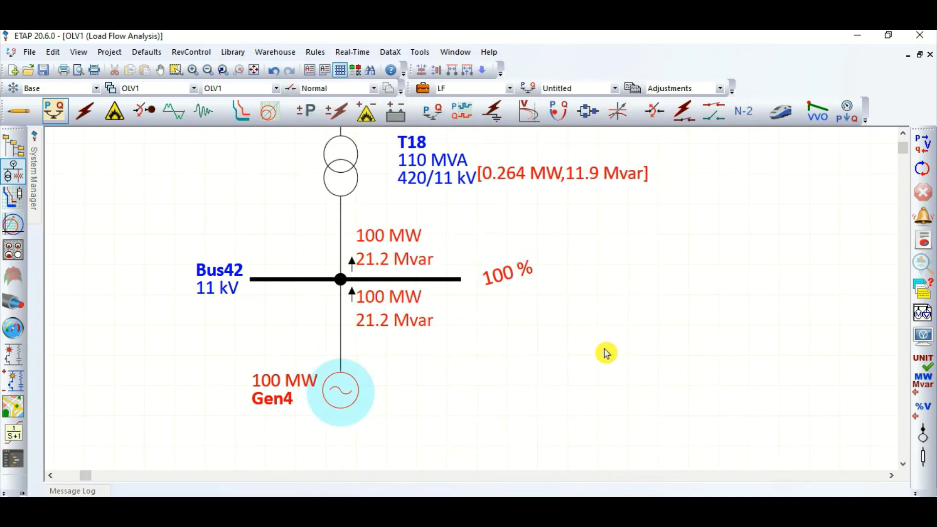
Step: Move the Gen4 generator symbol slightly upward, closer to Bus42
scroll(351, 412, "down", 2)
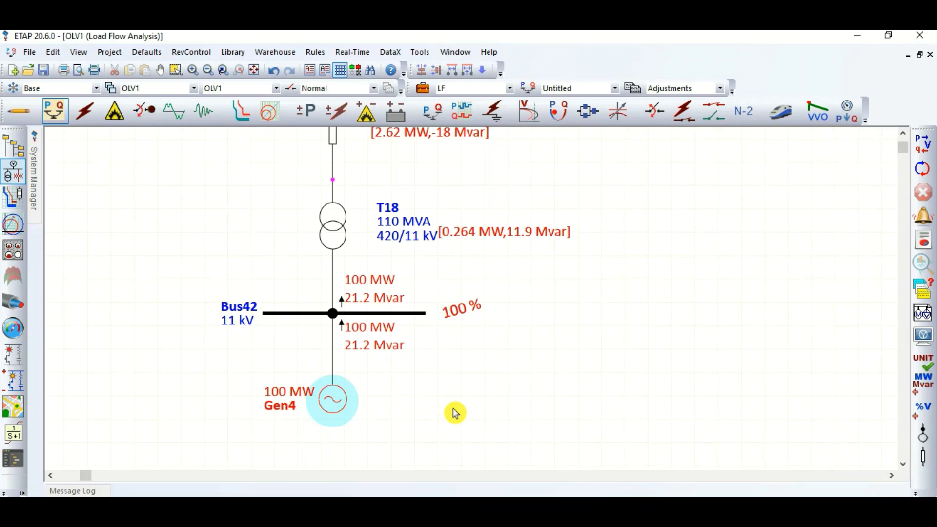
scroll(520, 394, "down", 1)
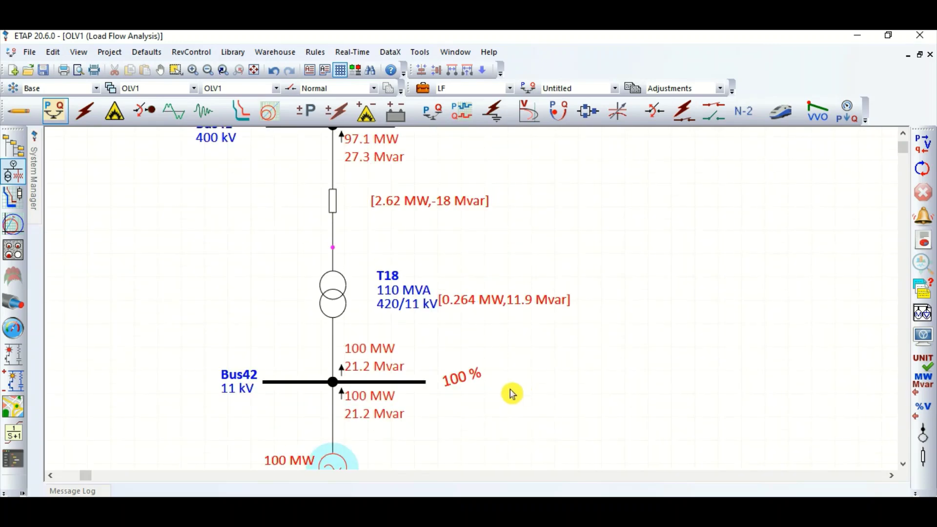
scroll(404, 344, "down", 1)
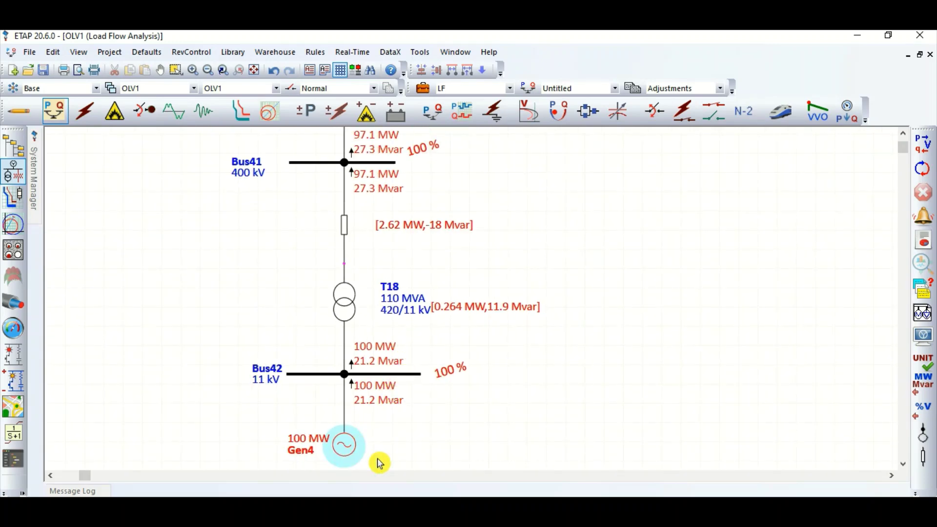
left_click_drag(345, 445, 341, 433)
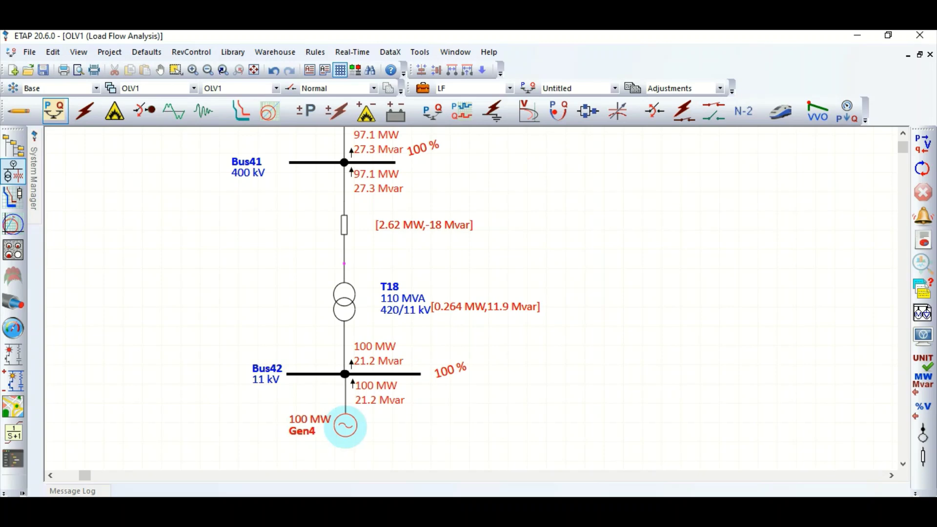
scroll(363, 320, "up", 2)
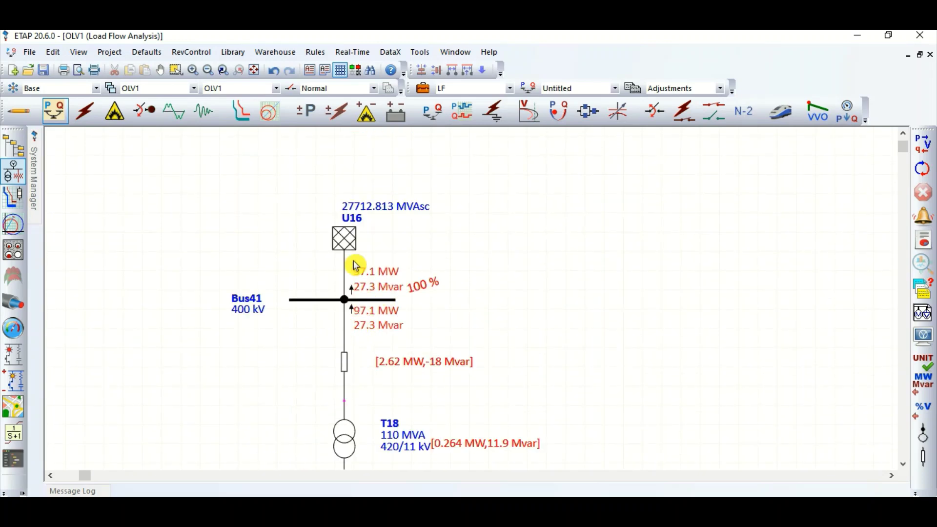
scroll(492, 366, "down", 2)
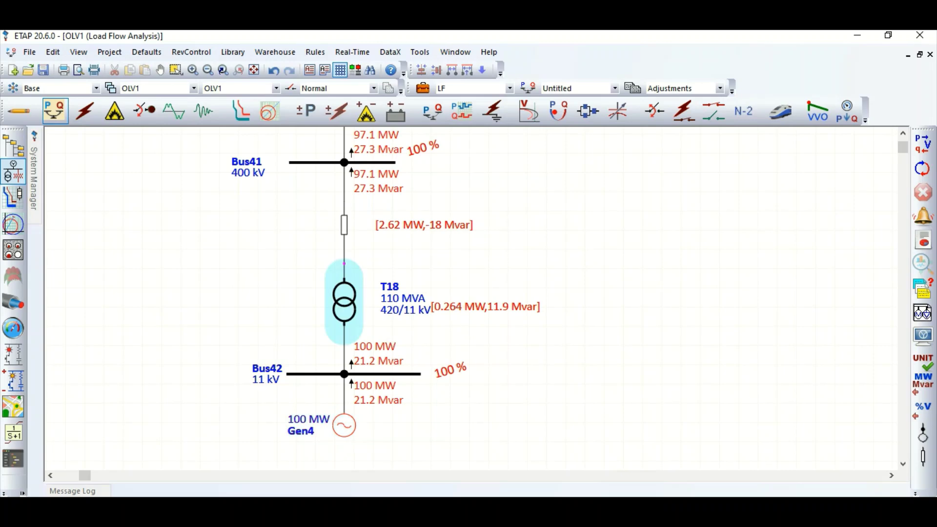
Step: Move T18's 0.264 MW, 11.9 Mvar loss label below the 420/11 kV rating text
left_click_drag(459, 306, 458, 323)
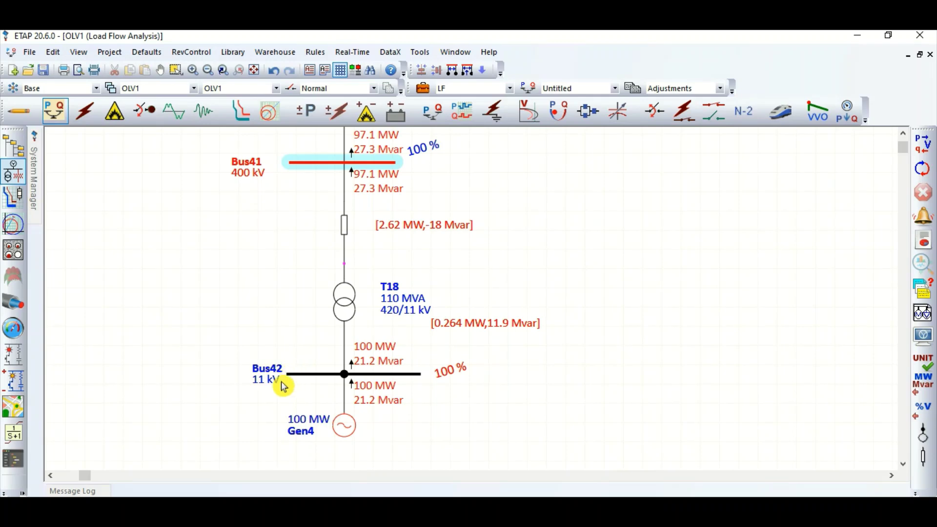
scroll(271, 429, "down", 2)
scroll(293, 328, "up", 2)
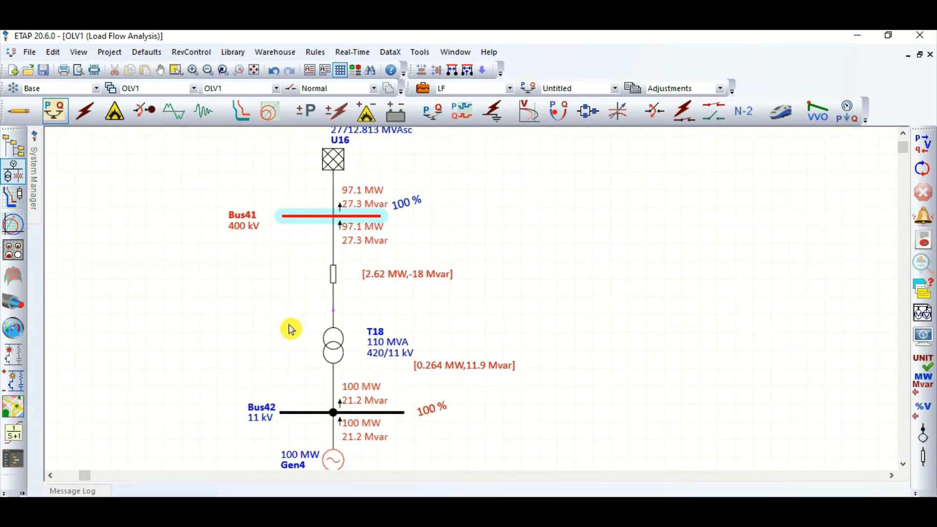
scroll(319, 261, "down", 1)
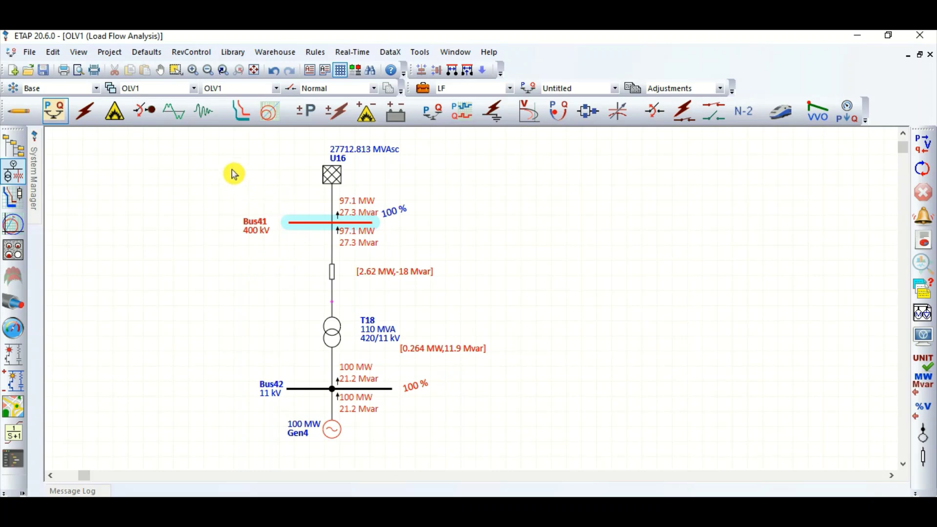
Step: Box-select the whole one-line diagram, then select only Gen4 and clear the selection
left_click(218, 147)
left_click_drag(220, 142, 483, 457)
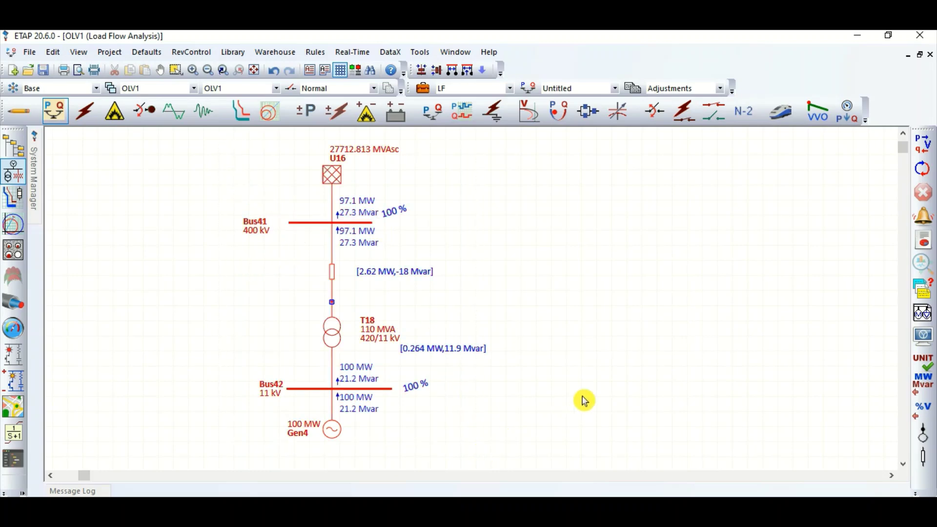
left_click(544, 407)
left_click(329, 432)
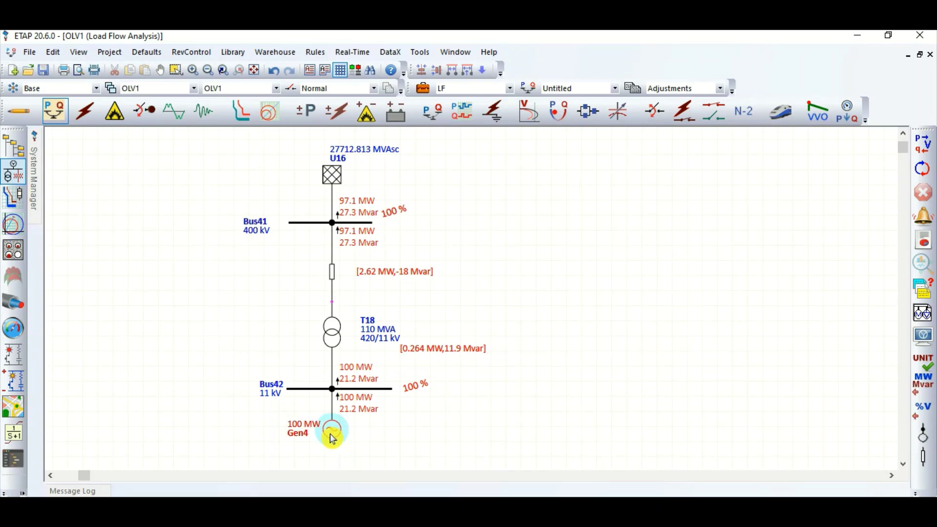
scroll(330, 451, "up", 2)
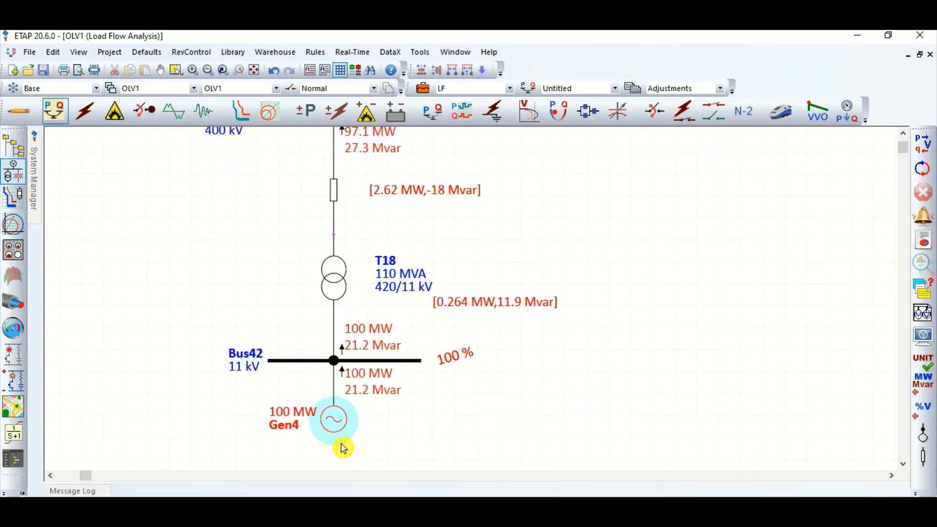
left_click(470, 407)
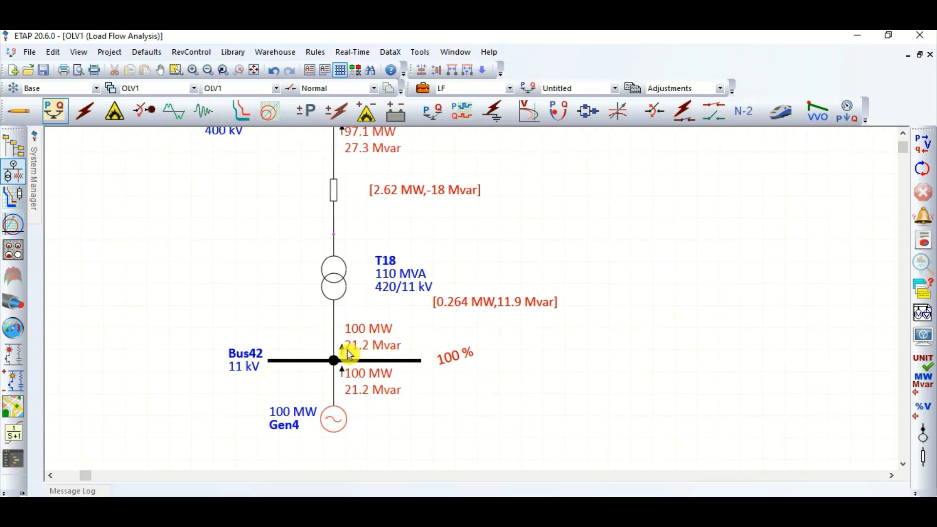
double_click(333, 419)
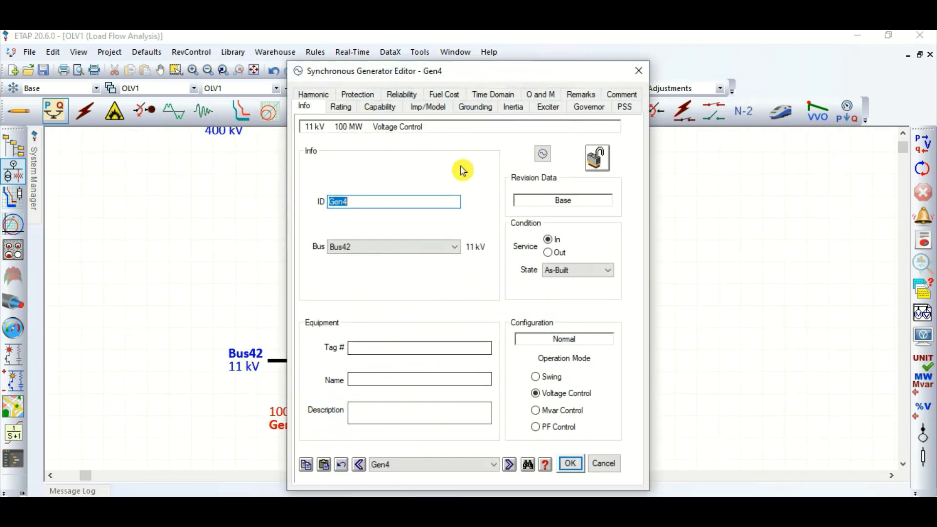
left_click(381, 107)
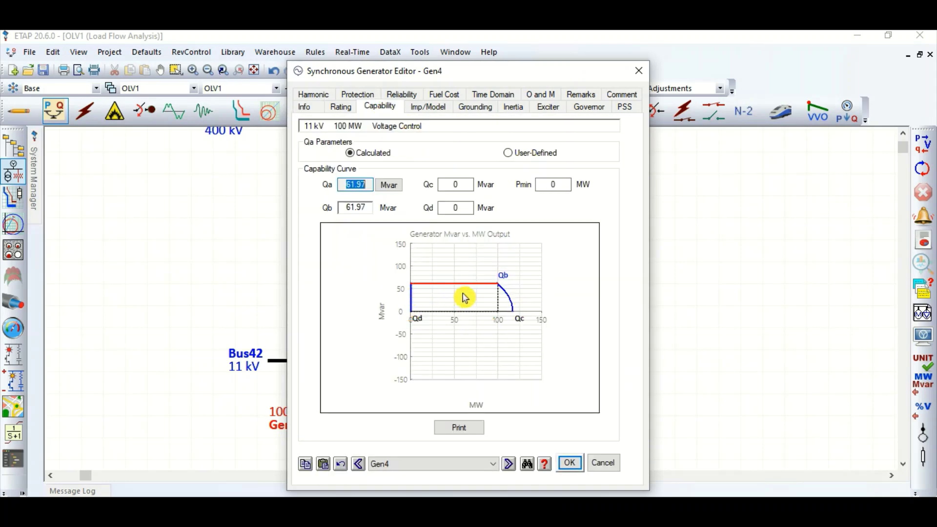
left_click(362, 185)
left_click(339, 186)
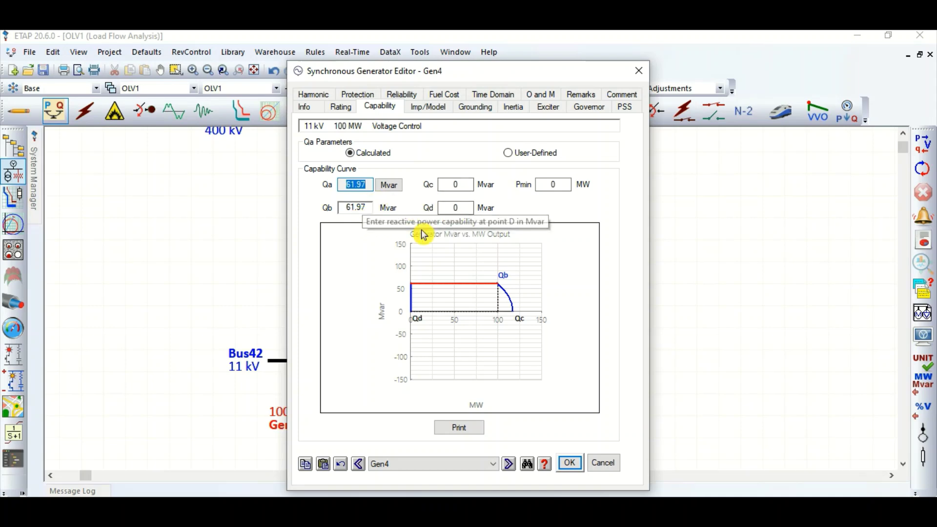
left_click(549, 185)
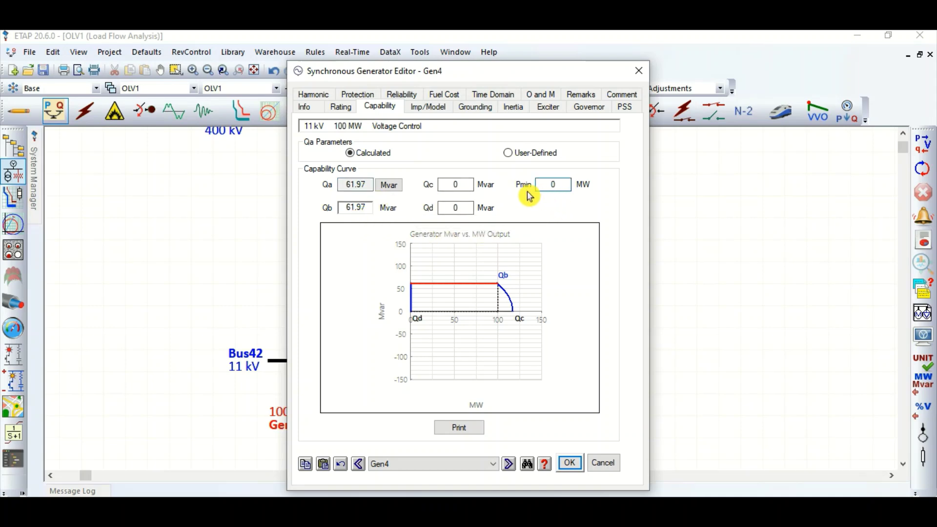
double_click(559, 184)
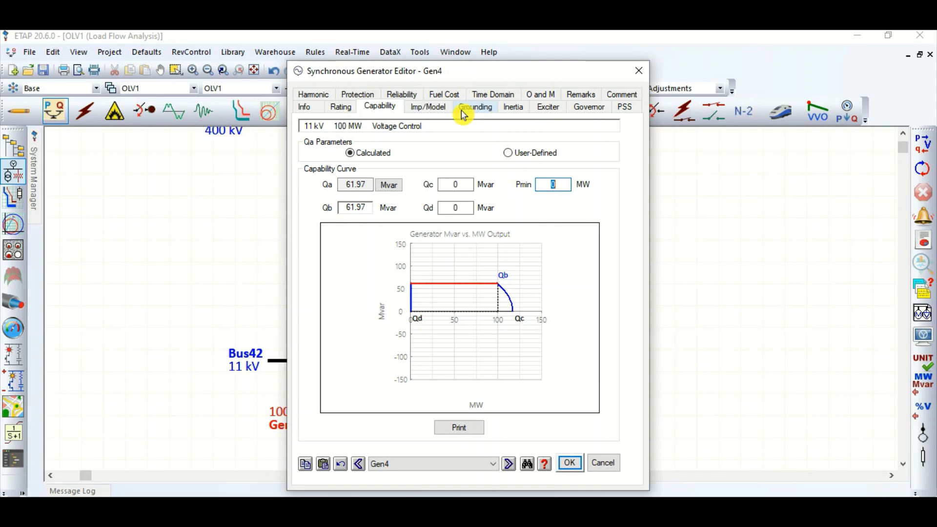
left_click(342, 112)
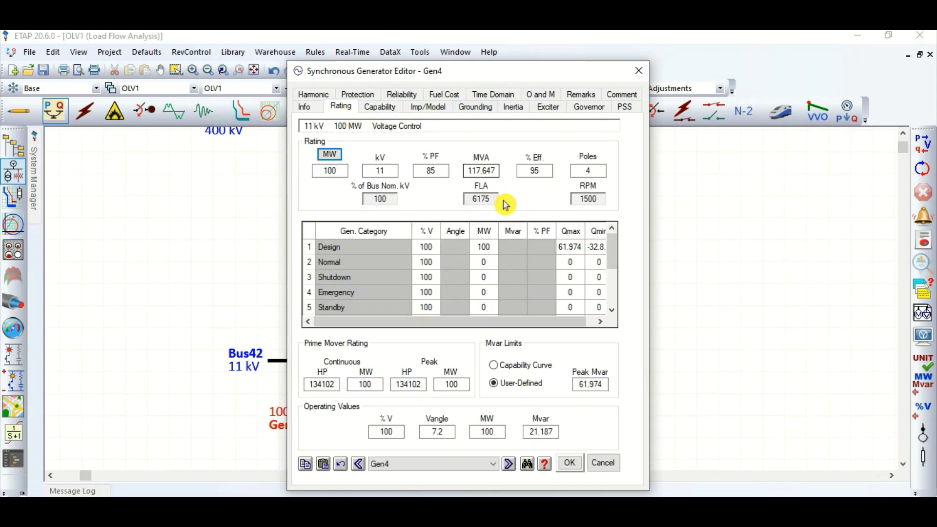
left_click(603, 469)
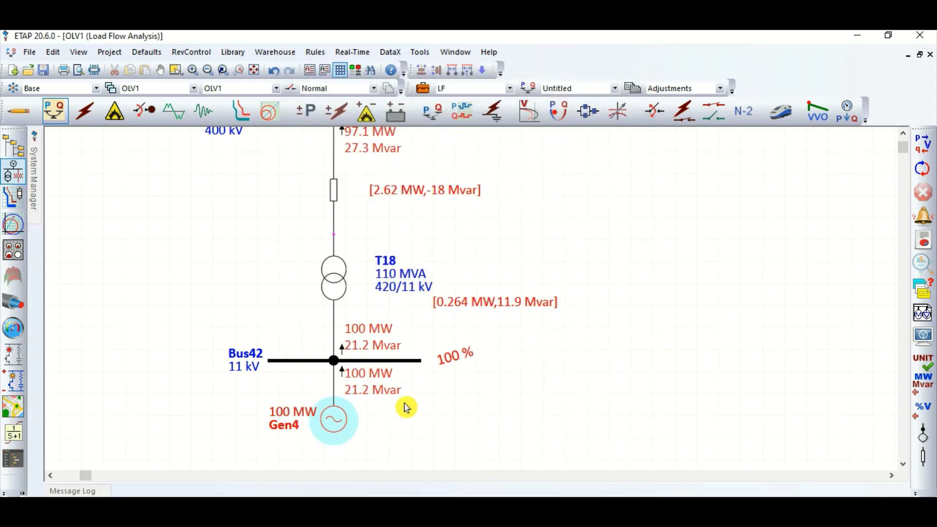
scroll(349, 416, "down", 1)
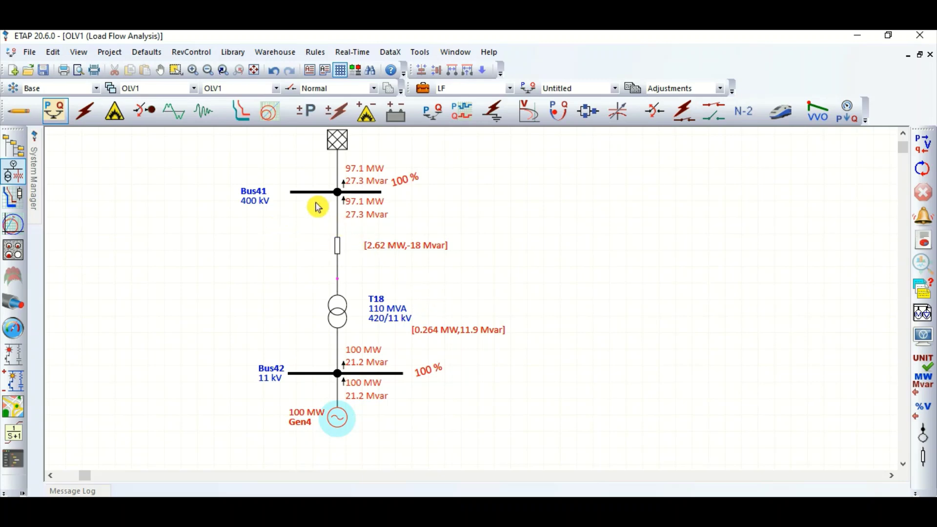
scroll(295, 175, "up", 1)
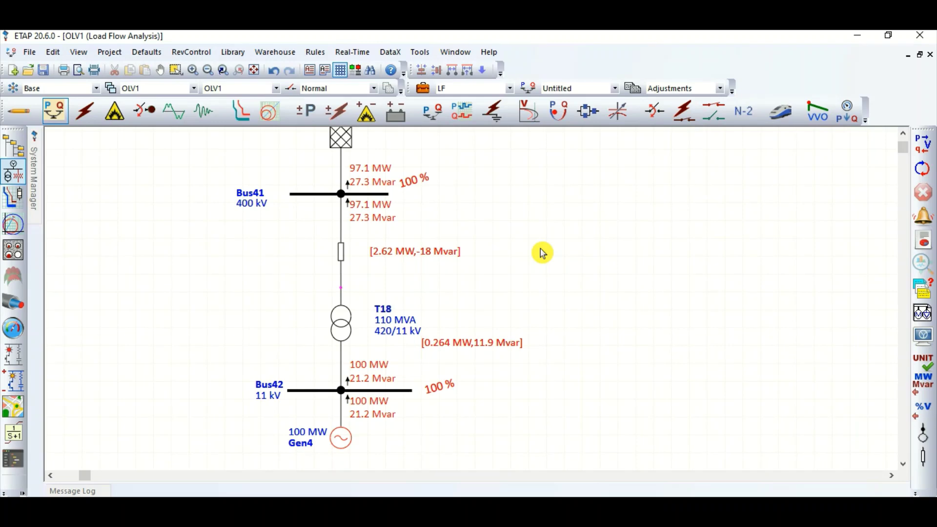